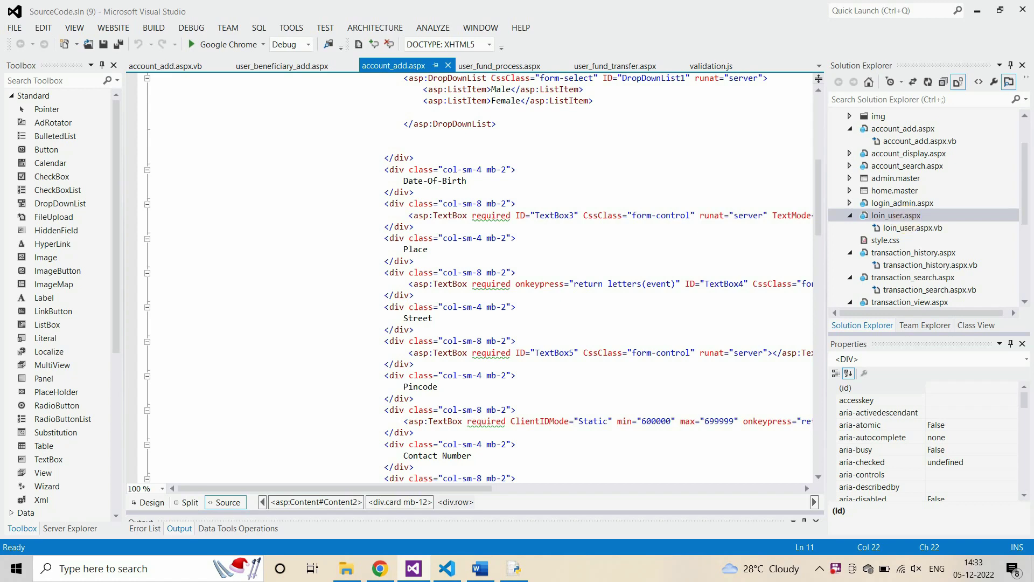
Step: Run the banking project from Visual Studio so loin_user.aspx opens in Chrome
key("ctrl+shift+w")
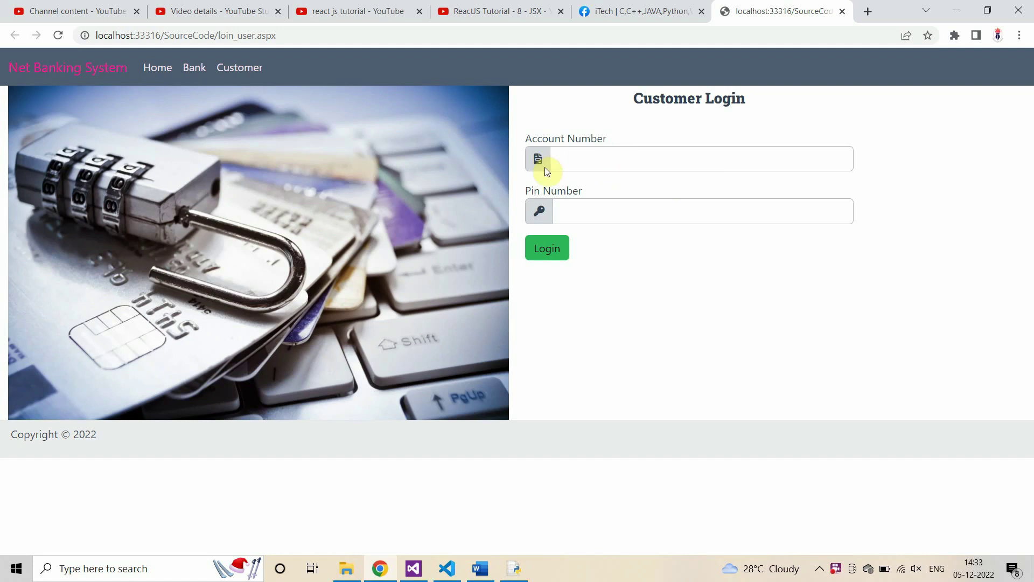
Step: Log in on the Admin Login page with the saved user name and the admin password
left_click(197, 73)
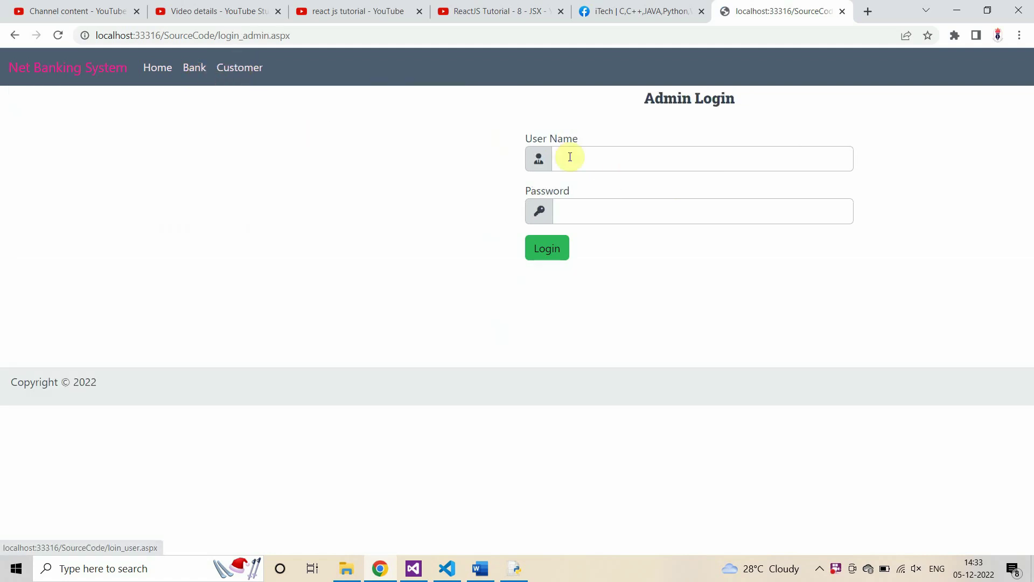
left_click(703, 162)
left_click(625, 214)
left_click(584, 215)
type("admi")
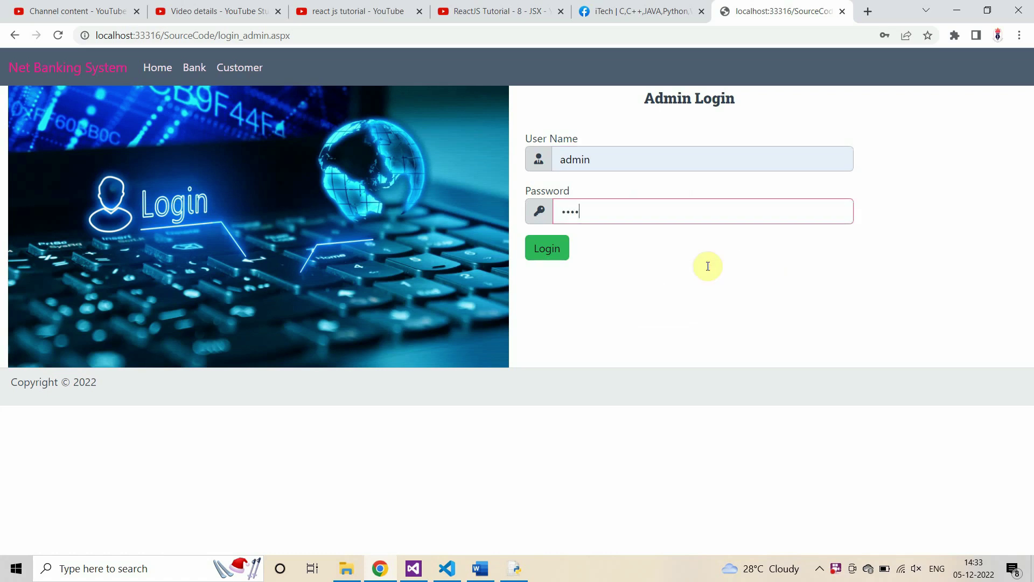
type("n")
key("Tab")
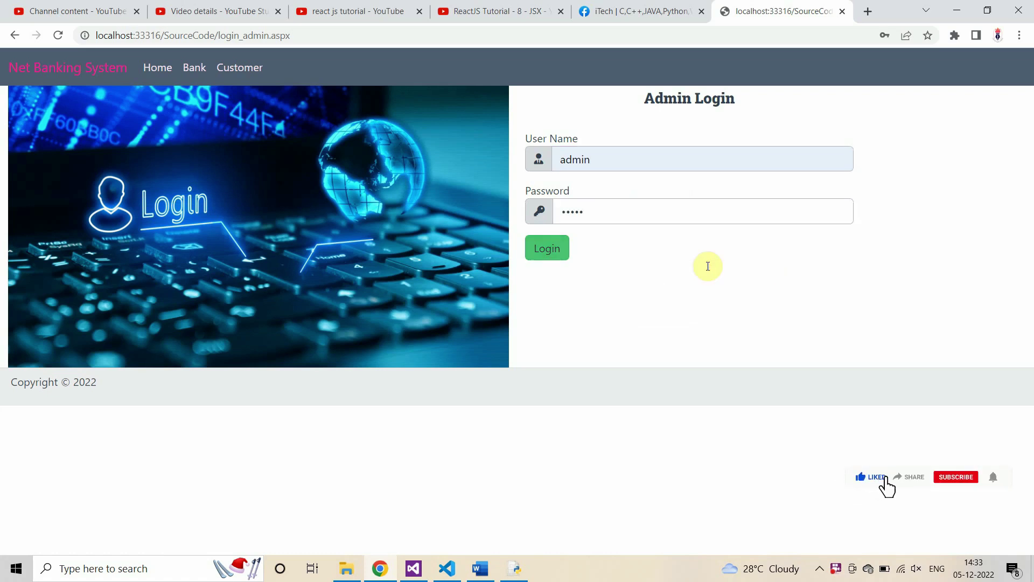
left_click(552, 249)
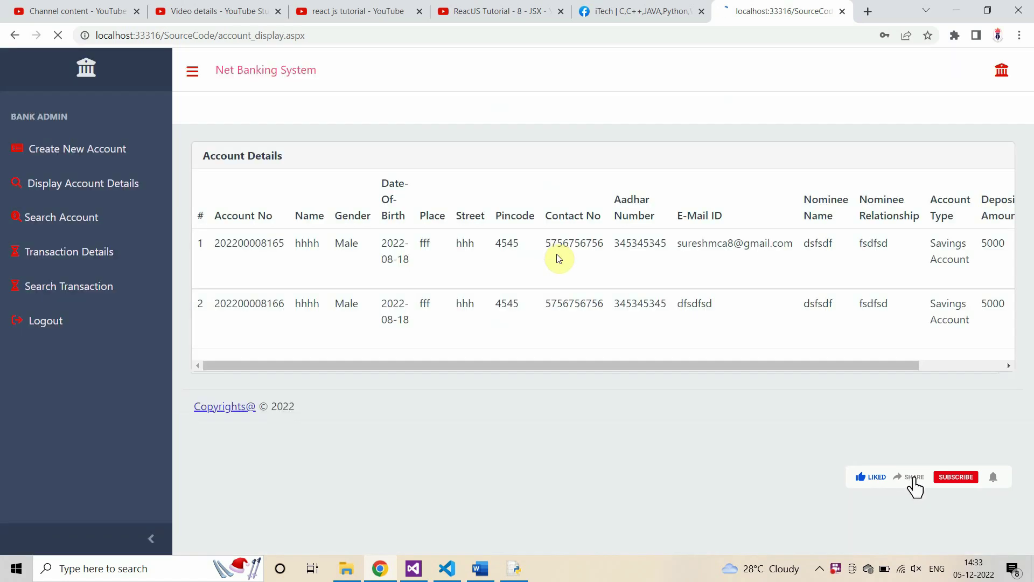
Step: Dismiss Chrome's password prompts and bring up the Create New Account form
left_click(635, 216)
left_click(857, 226)
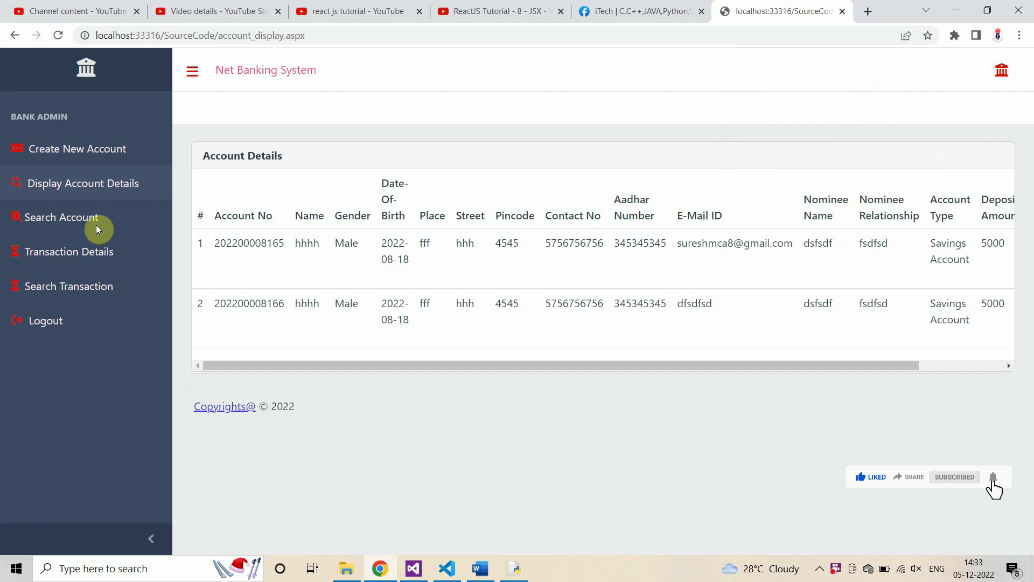
left_click_drag(215, 74, 322, 79)
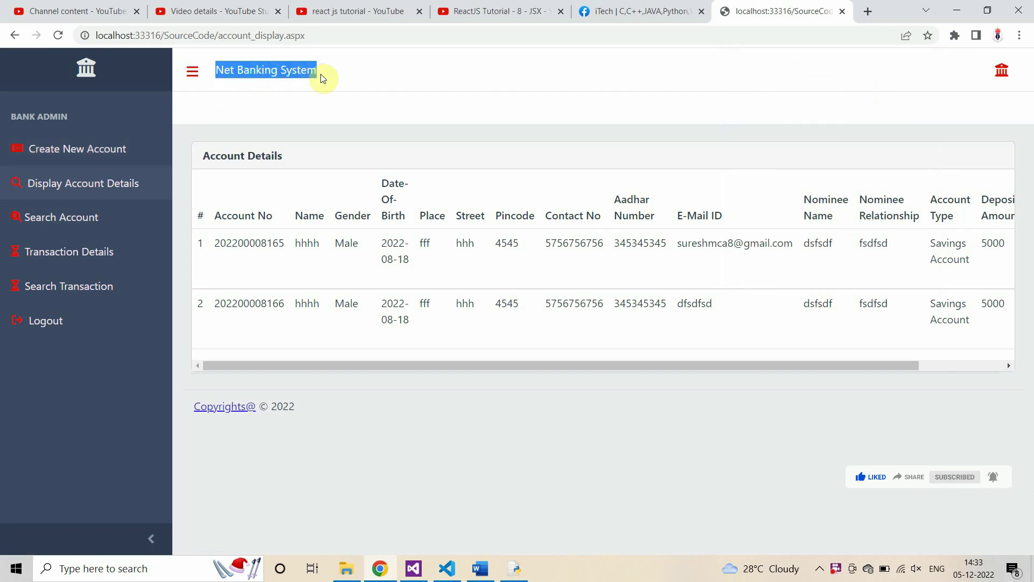
left_click(304, 106)
left_click(86, 149)
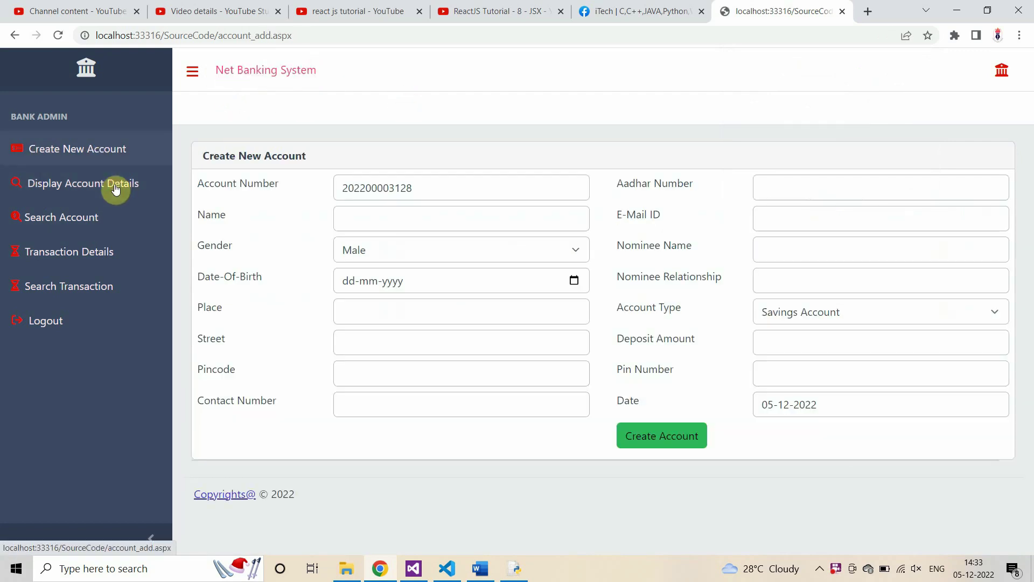
left_click(400, 189)
left_click_drag(413, 188, 340, 188)
key("ctrl+c")
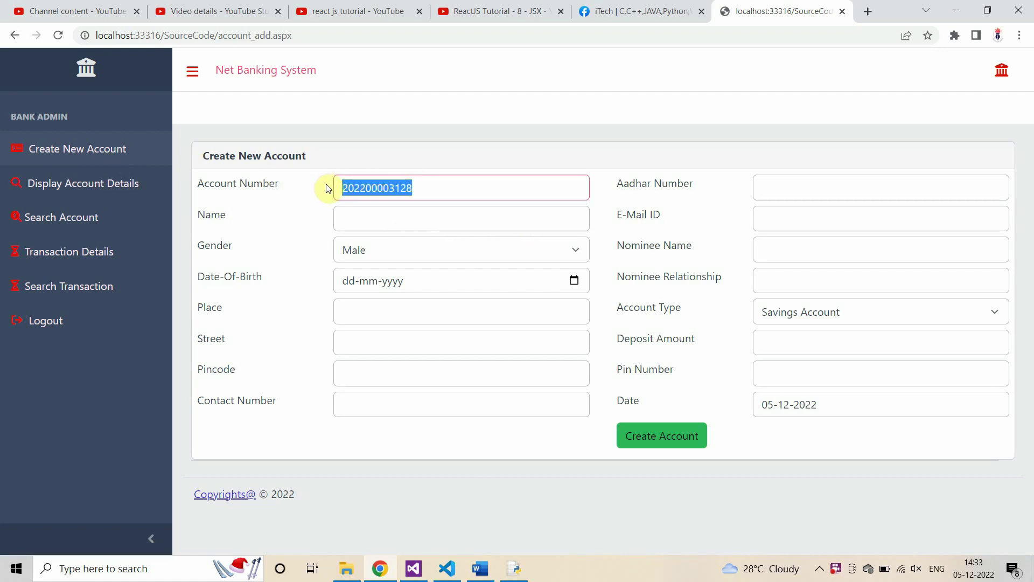
key("super+r")
key("Return")
key("ctrl+v")
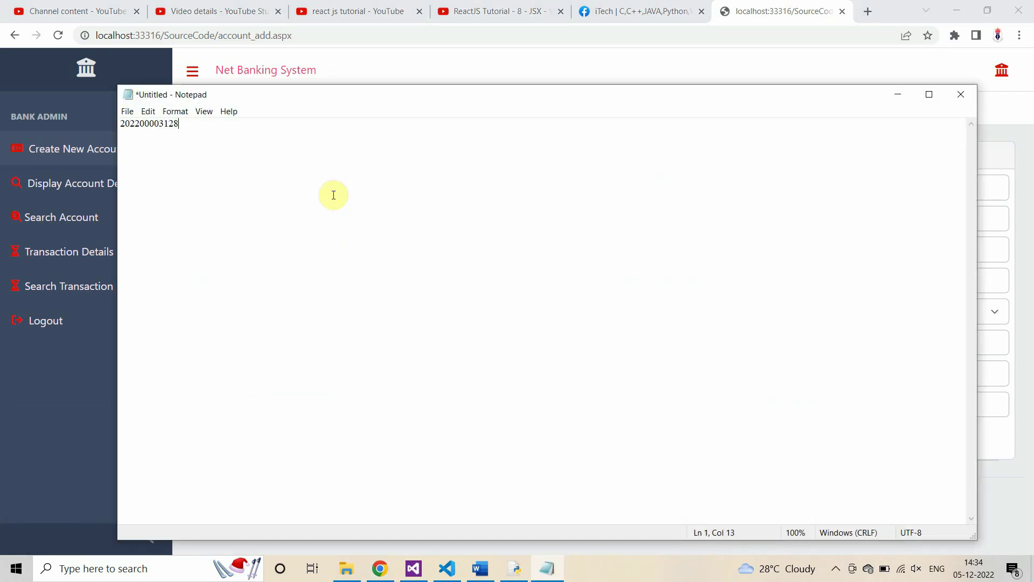
left_click(897, 101)
Step: Enter the customer's name and pick 05-01-2000 as the date of birth
left_click(358, 217)
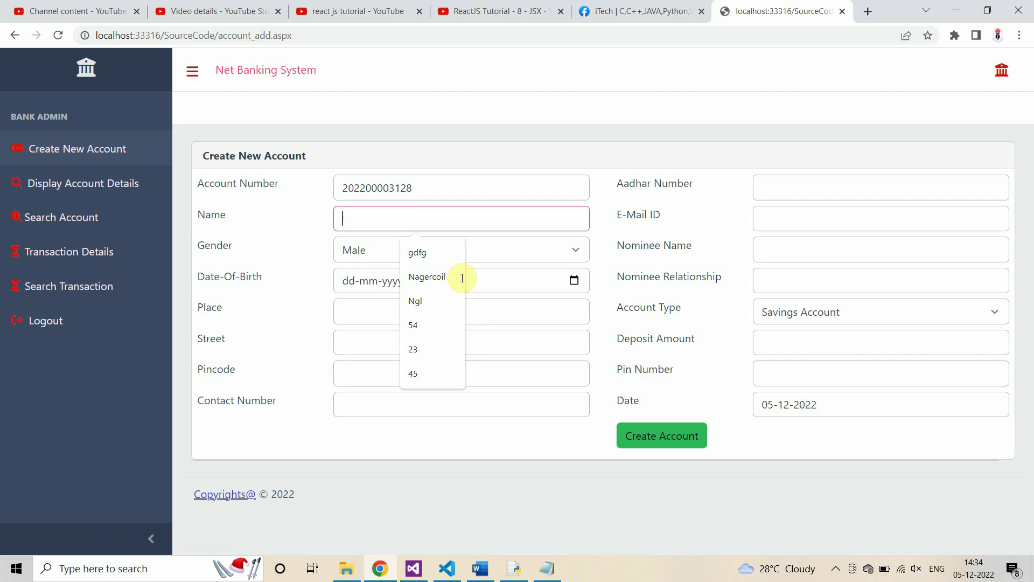
type("Rajesh")
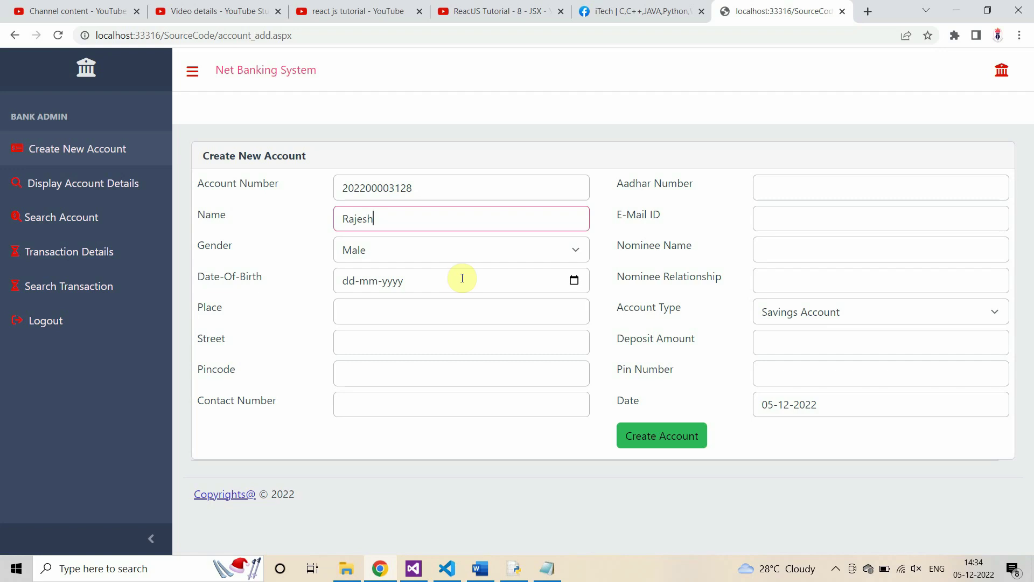
left_click(575, 280)
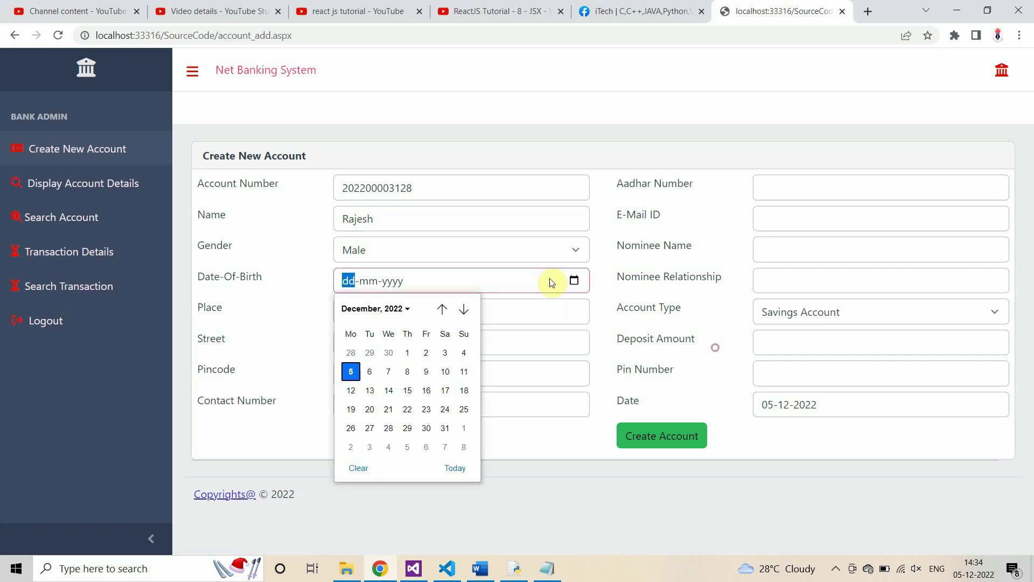
left_click(392, 322)
scroll(370, 358, "up", 5)
scroll(463, 434, "up", 5)
scroll(455, 456, "up", 3)
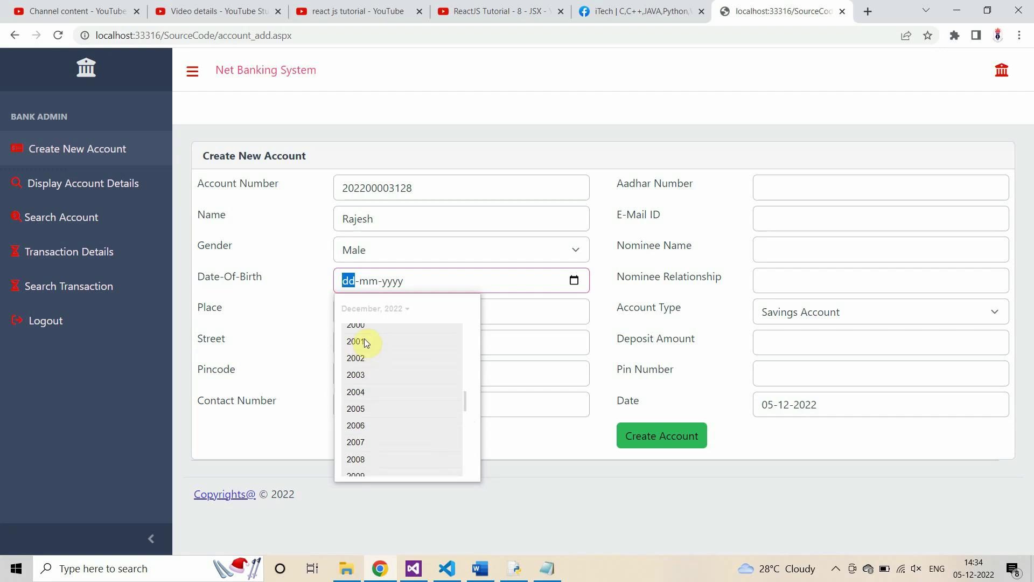
left_click(355, 326)
left_click(356, 351)
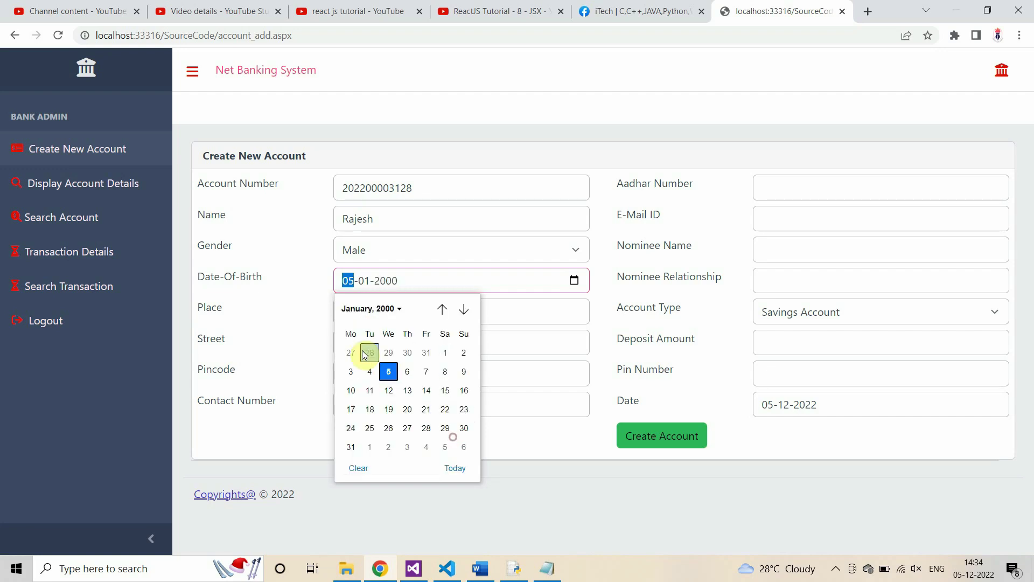
left_click(390, 371)
left_click(353, 318)
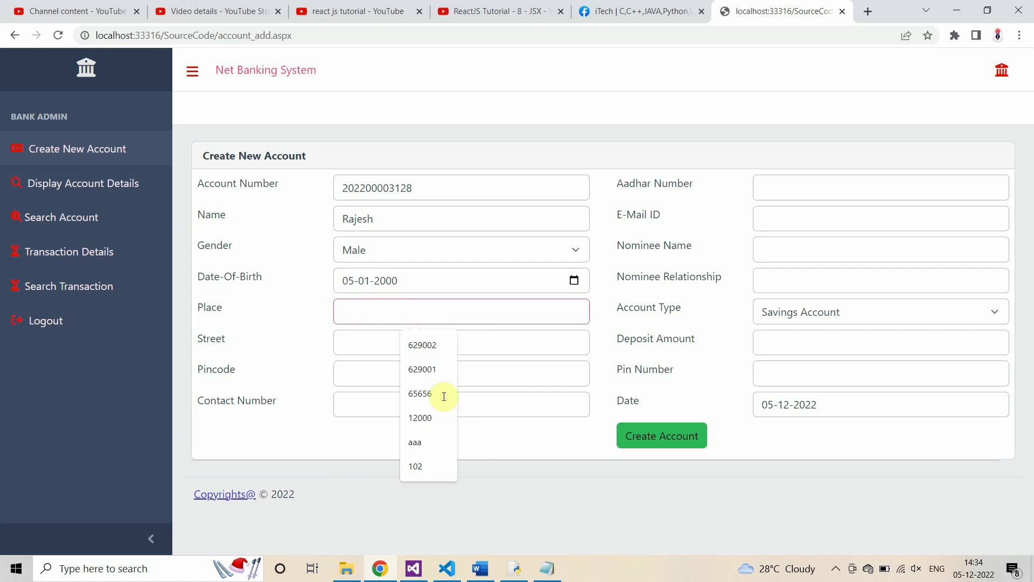
Step: Fill in the customer's place, street and pincode
type("Nager")
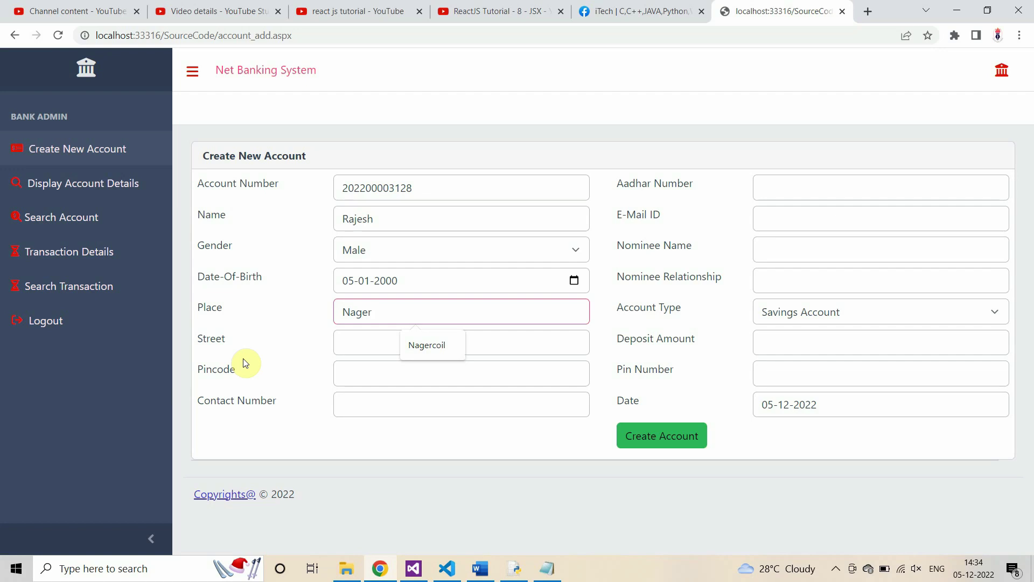
key("Down")
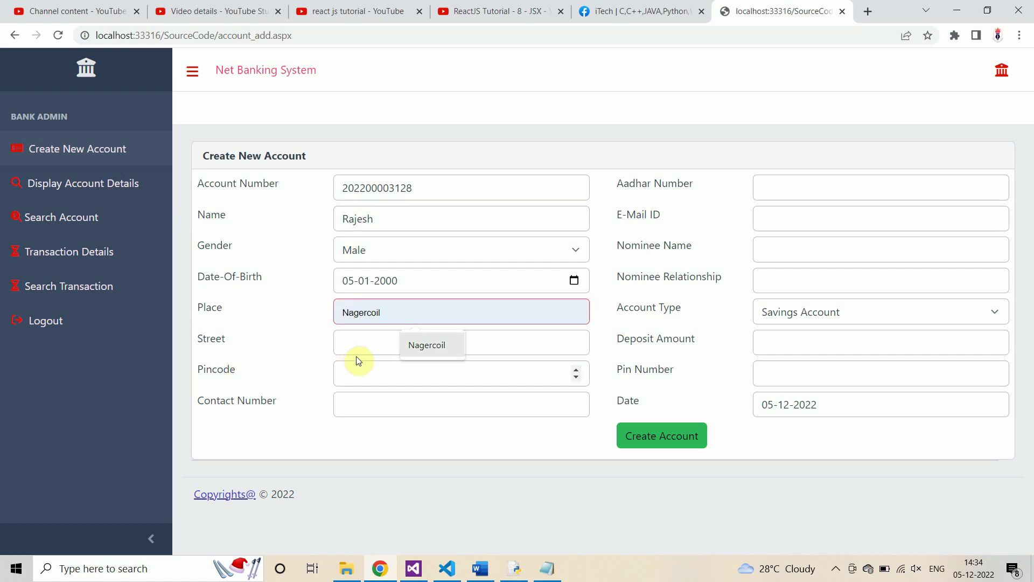
left_click(360, 347)
left_click(393, 312)
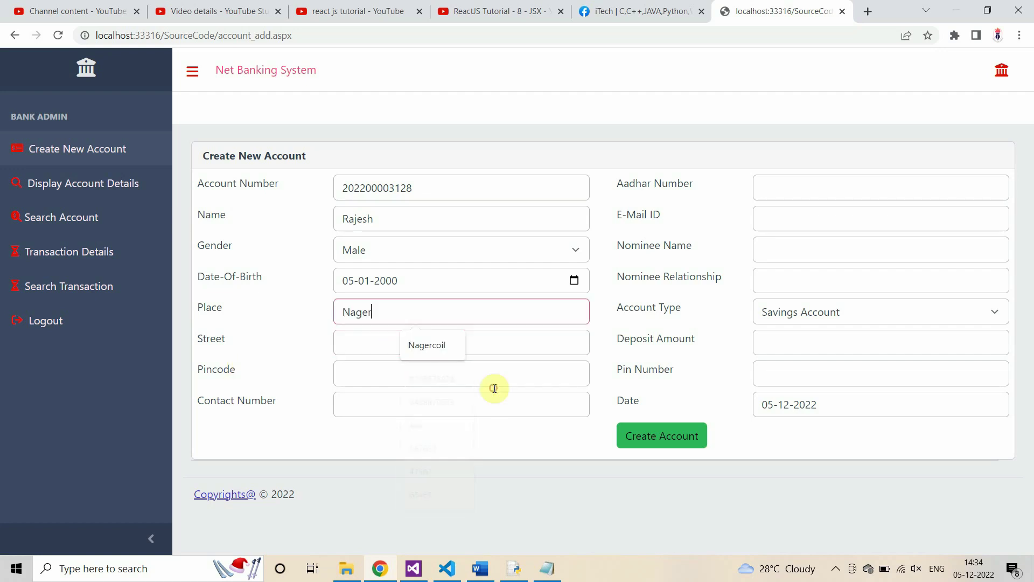
key("Down")
key("Tab")
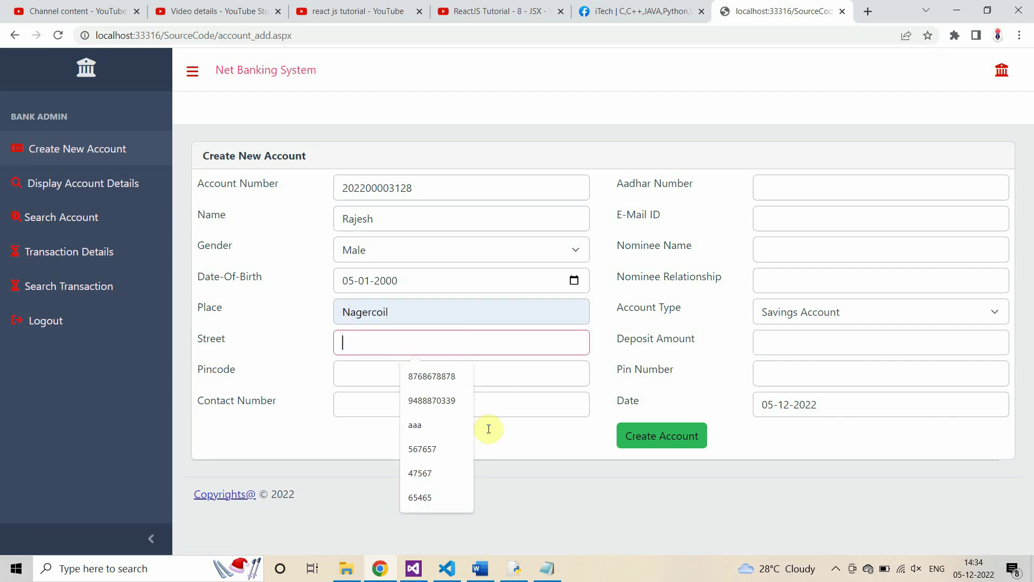
type("Ngl")
key("Tab")
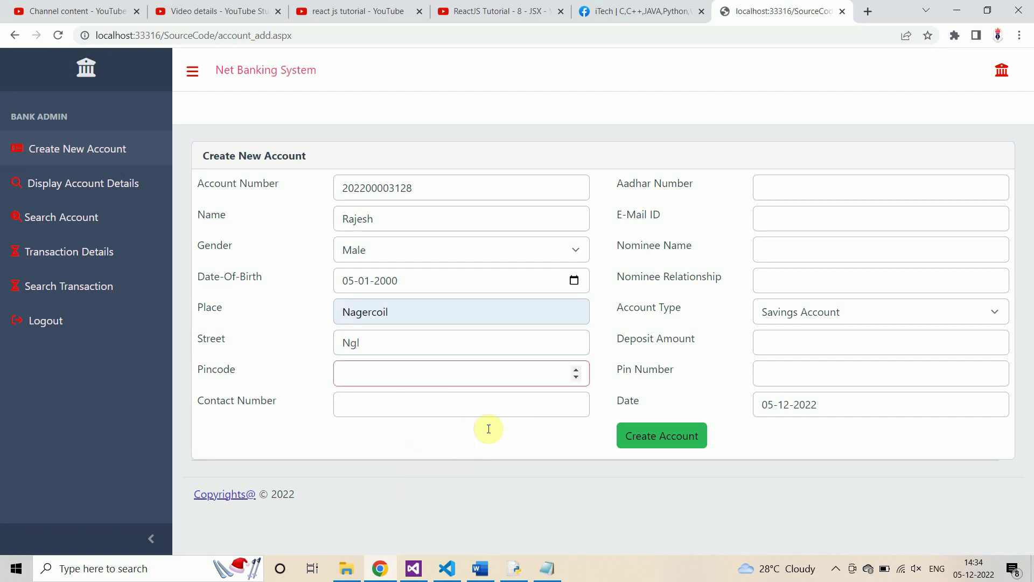
type("629002")
Step: Enter the customer's contact number and Aadhar number
left_click(377, 403)
type("45")
left_click(471, 504)
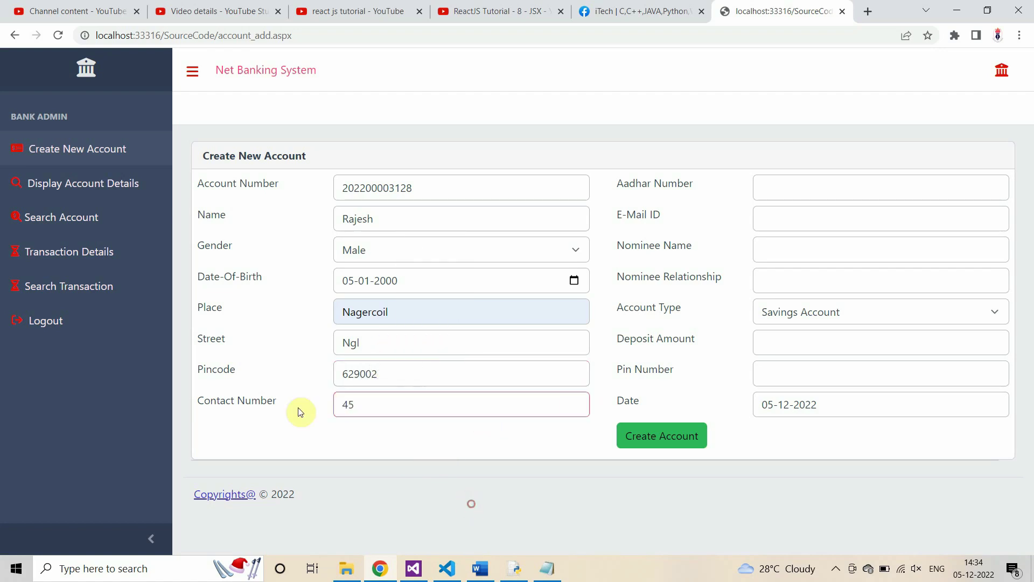
left_click(768, 187)
type("756756756756")
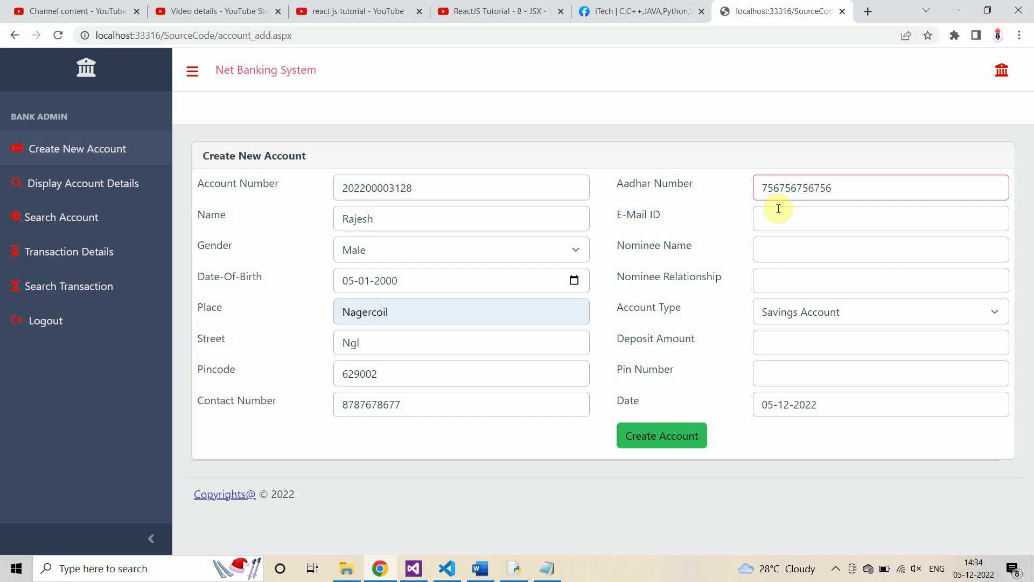
Step: Record the Aadhar number on a new line in Notepad
double_click(797, 185)
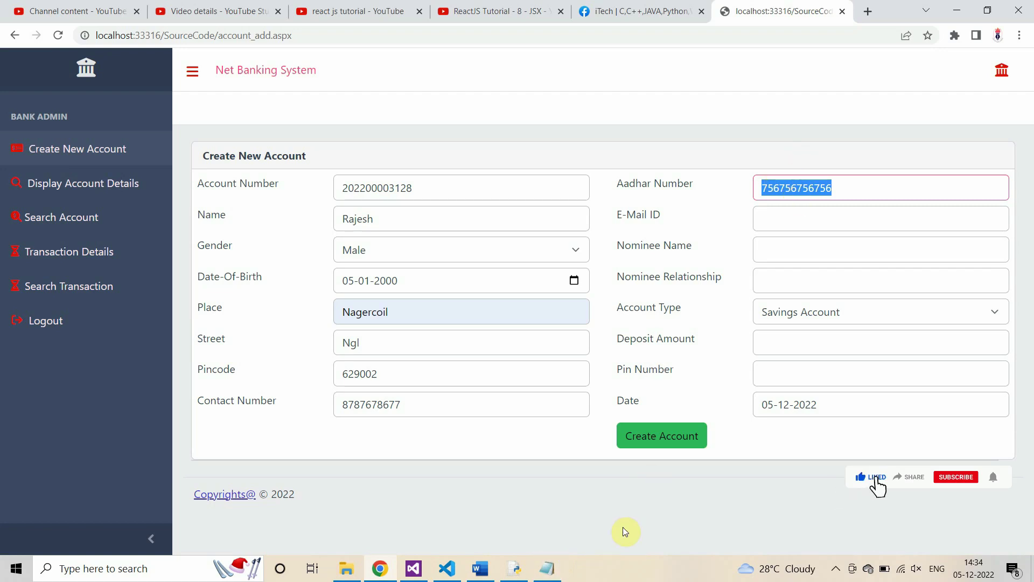
key("alt+Tab")
key("Return")
key("Return")
type("756756756756")
key("alt+Tab")
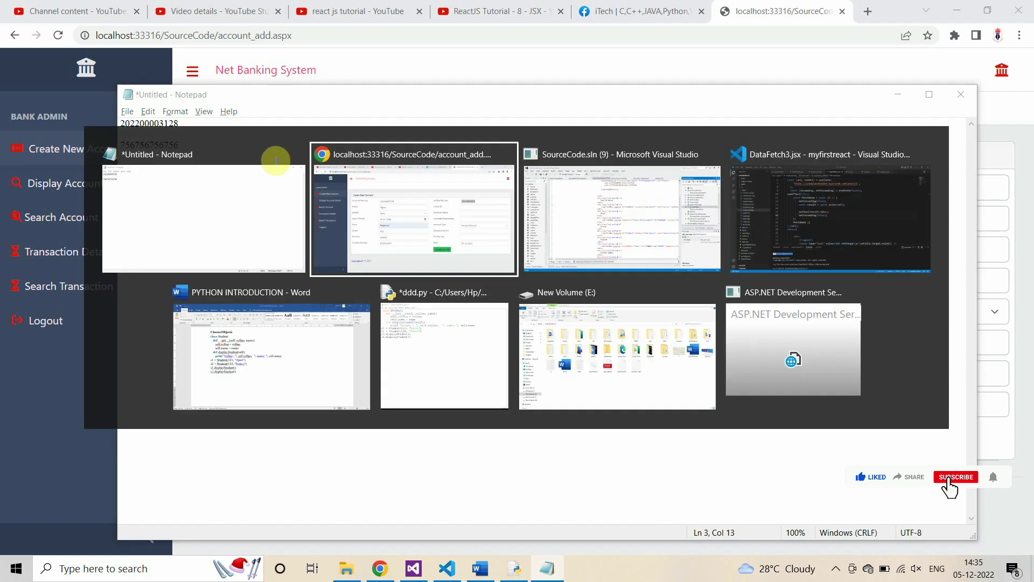
Step: Add blank lines in Notepad for the next saved number
left_click(806, 218)
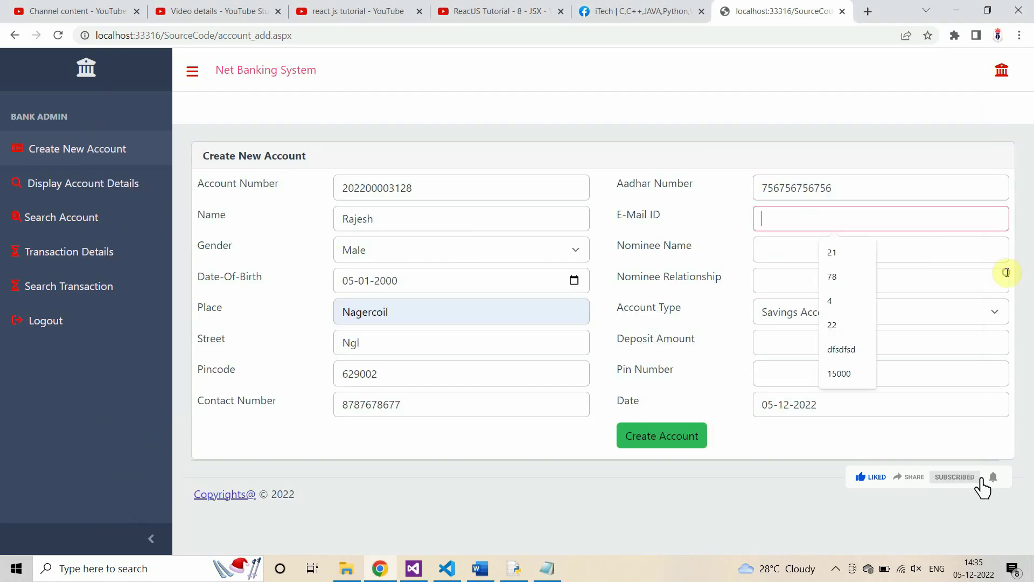
key("shift+Tab")
key("shift+Tab")
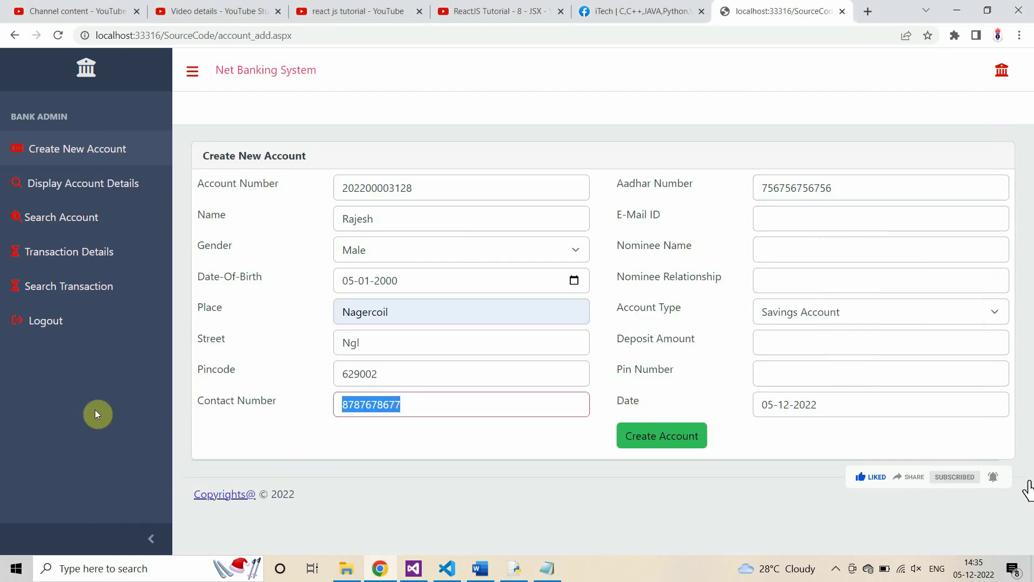
key("alt+Tab")
key("Return")
key("Return")
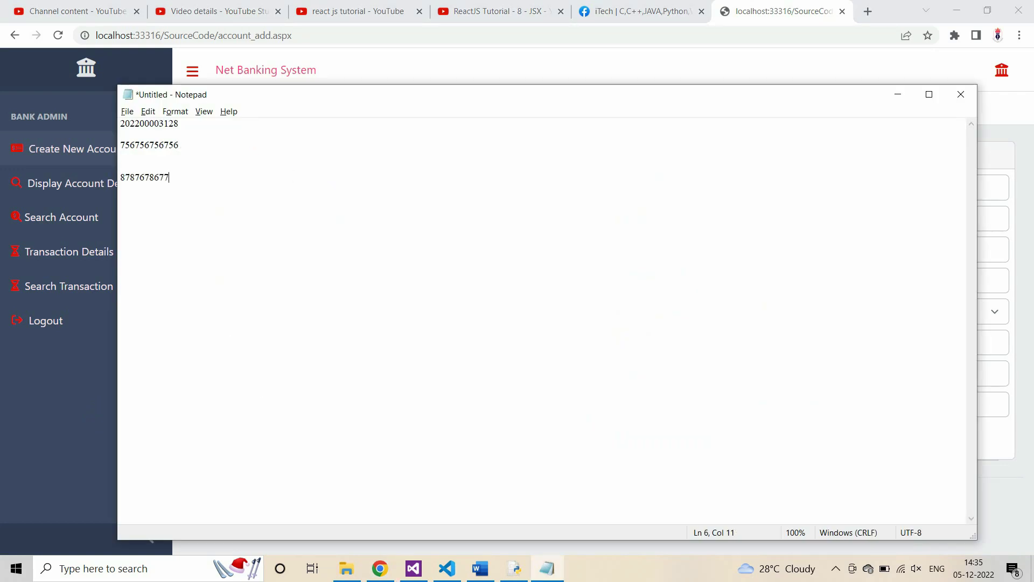
key("alt+Tab")
Step: Fill in the e-mail, nominee name and relationship, keeping Savings Account as type
key("Tab")
key("Tab")
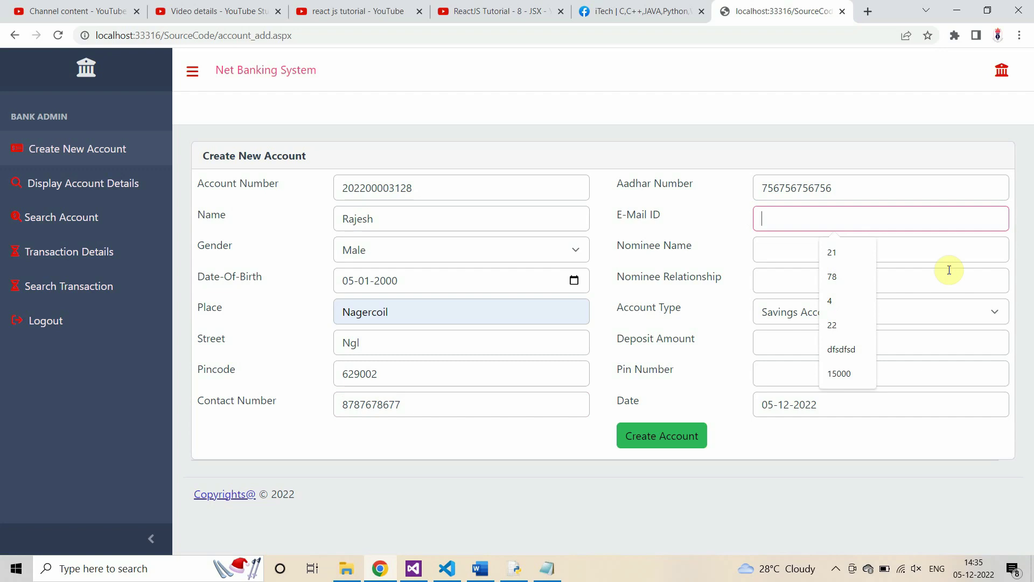
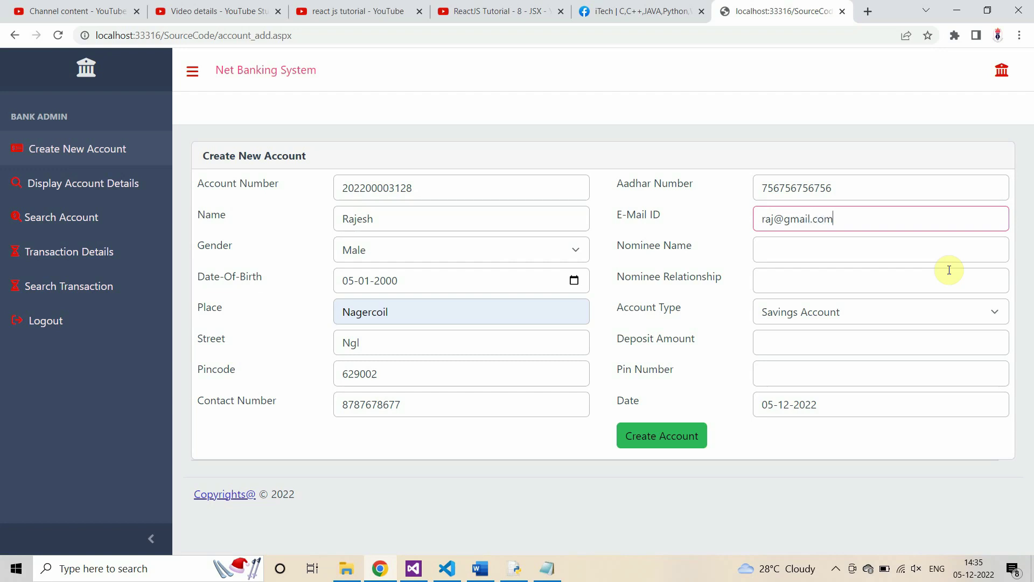
key("Tab")
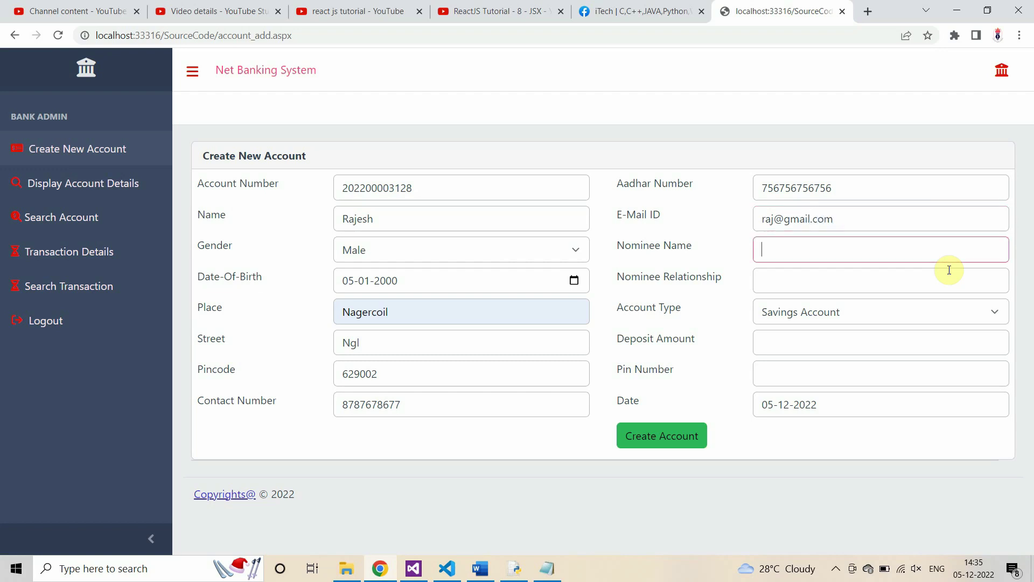
type("ram")
key("Tab")
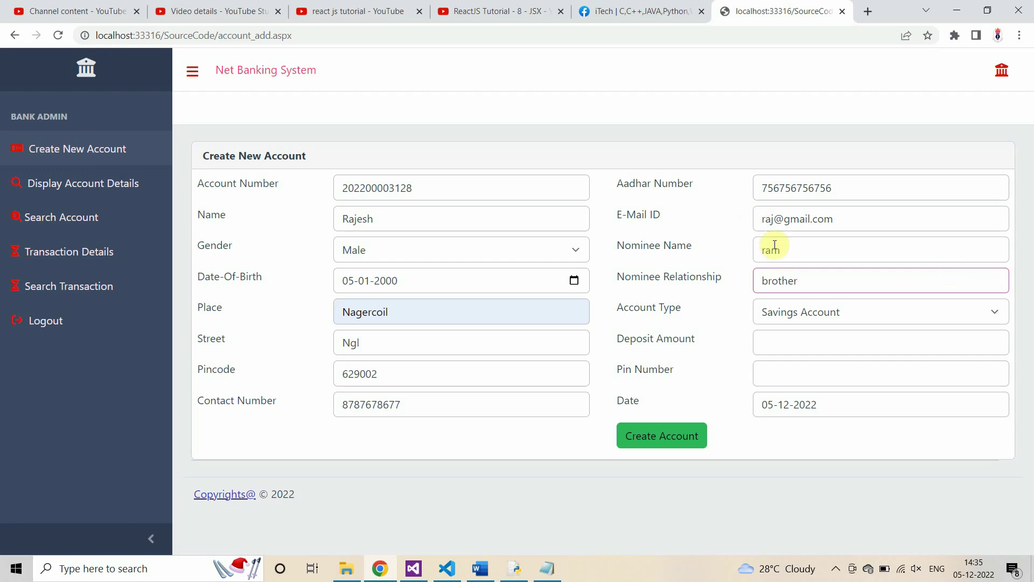
left_click(880, 311)
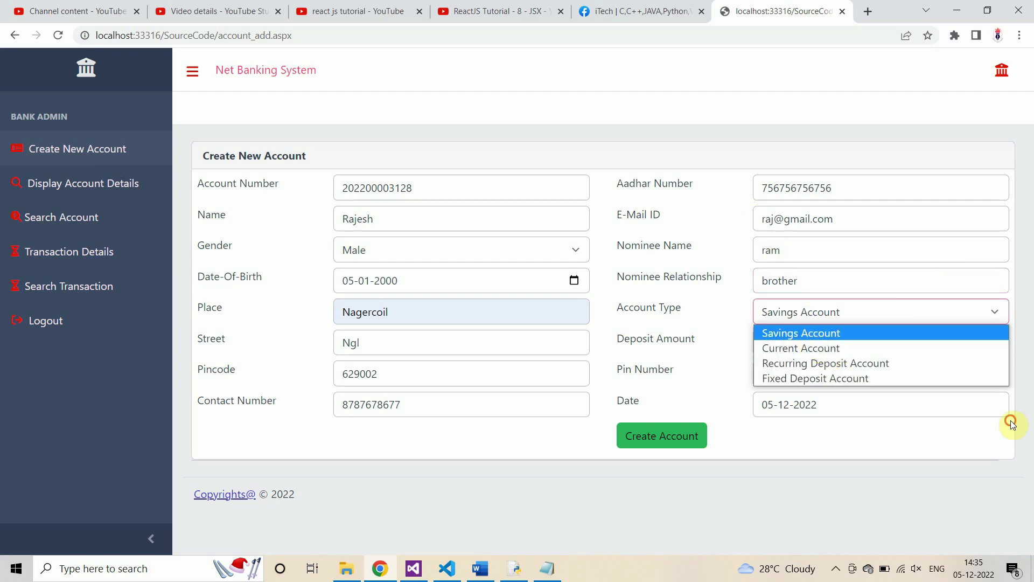
left_click(745, 344)
Step: Enter a 10000 deposit and a pin number, saving the pin in Notepad
key("Tab")
type("100")
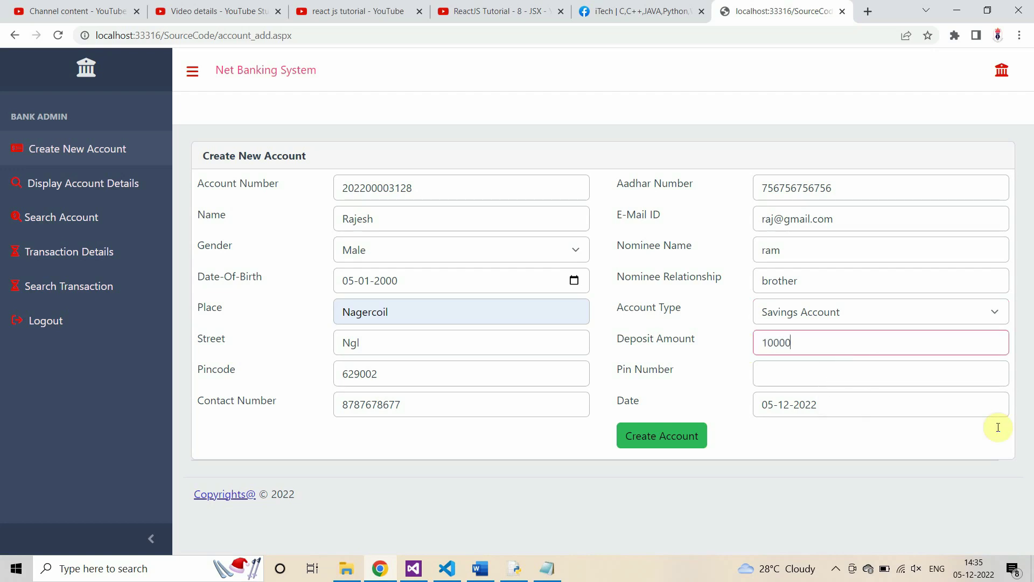
key("Tab")
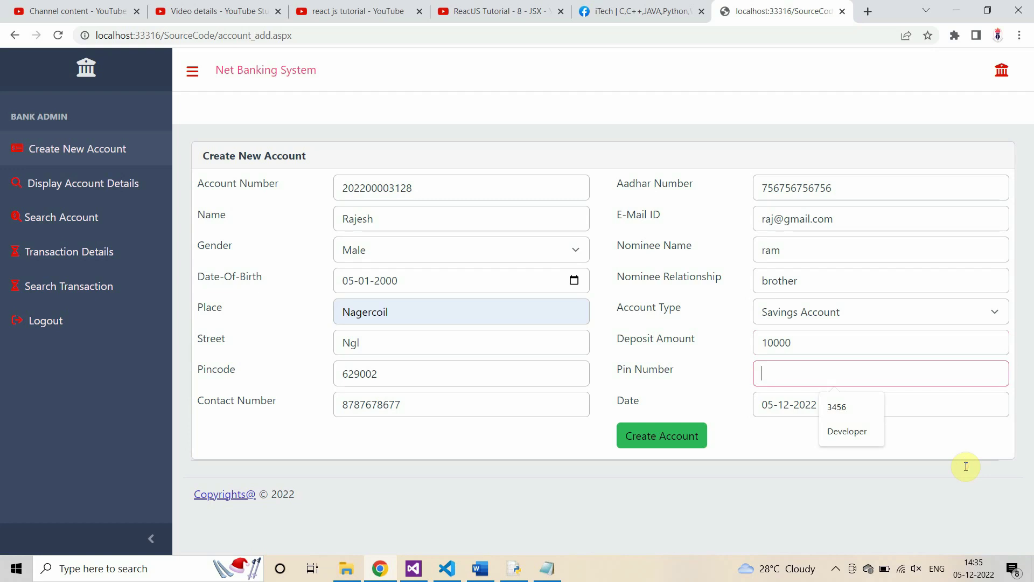
type("435")
left_click_drag(795, 374, 690, 367)
key("ctrl+c")
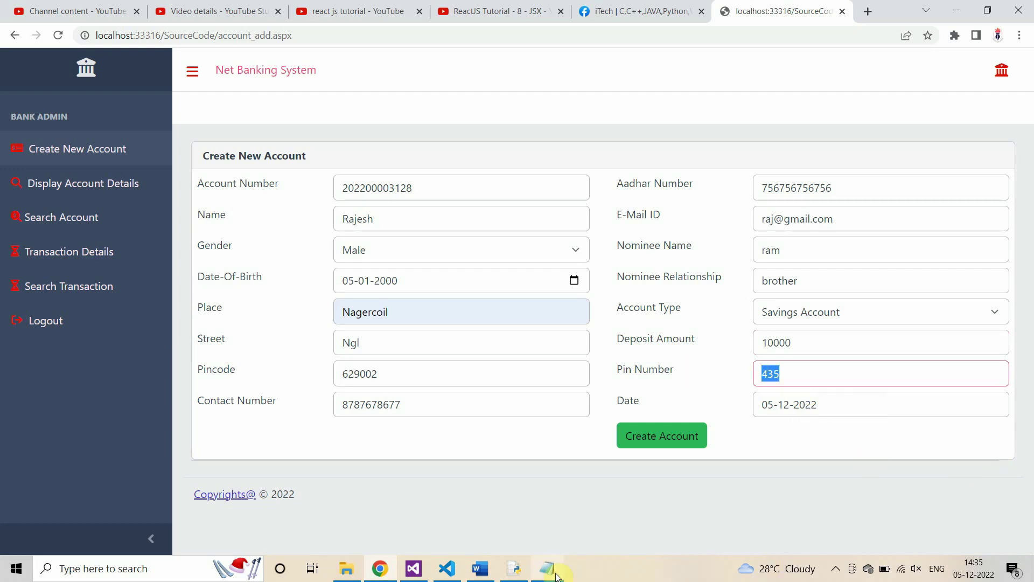
left_click(547, 568)
key("Return")
key("Return")
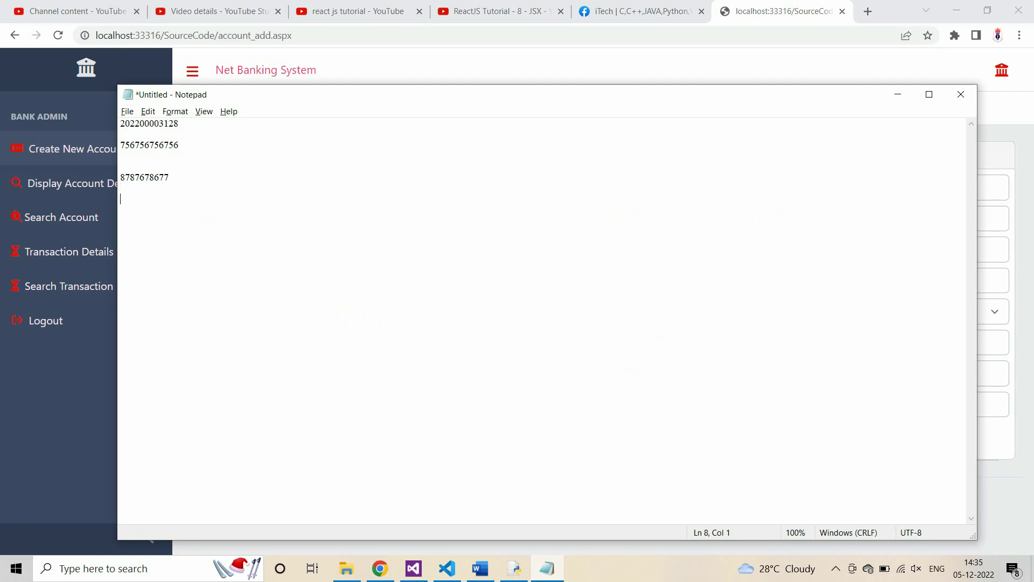
key("ctrl+v")
left_click(52, 437)
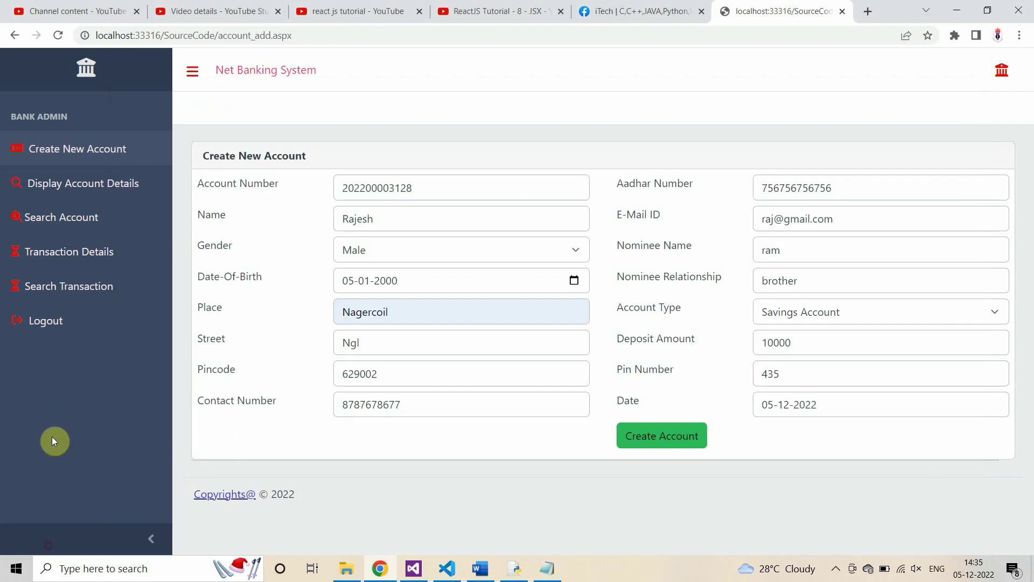
left_click(647, 435)
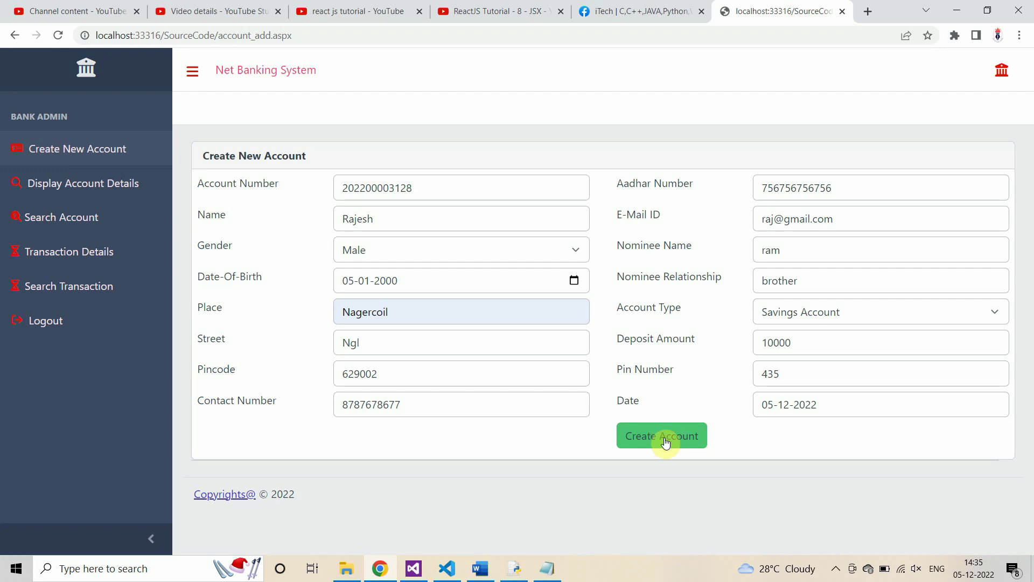
Step: Create the account, acknowledge 'Account Created Successfully', and log out of the admin panel
left_click(666, 440)
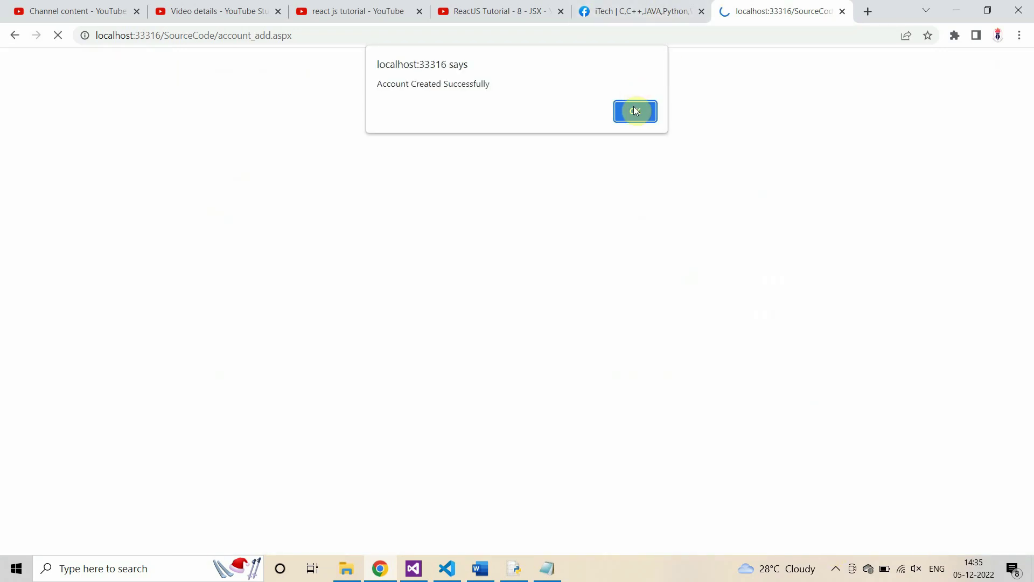
key("Return")
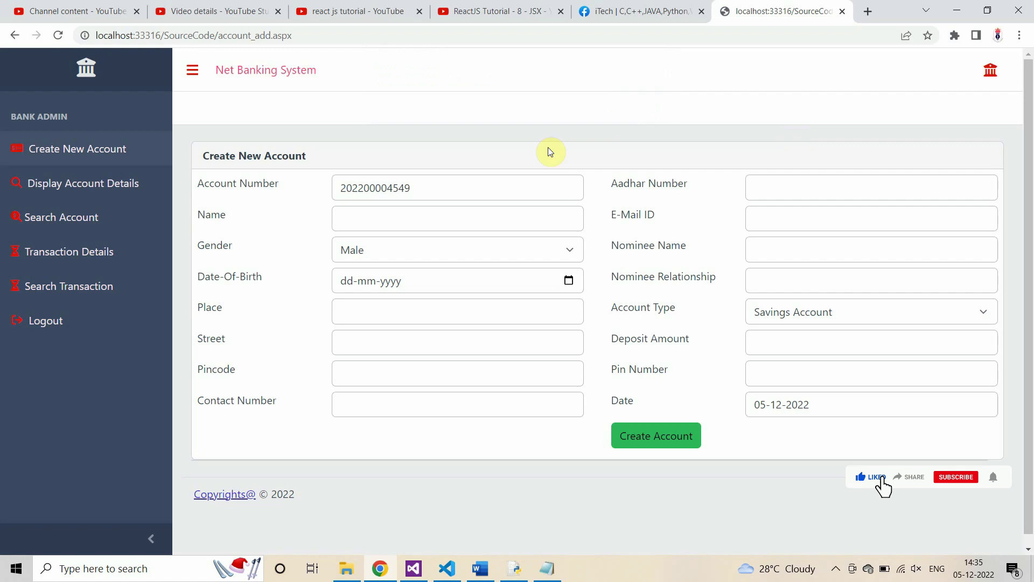
left_click(34, 327)
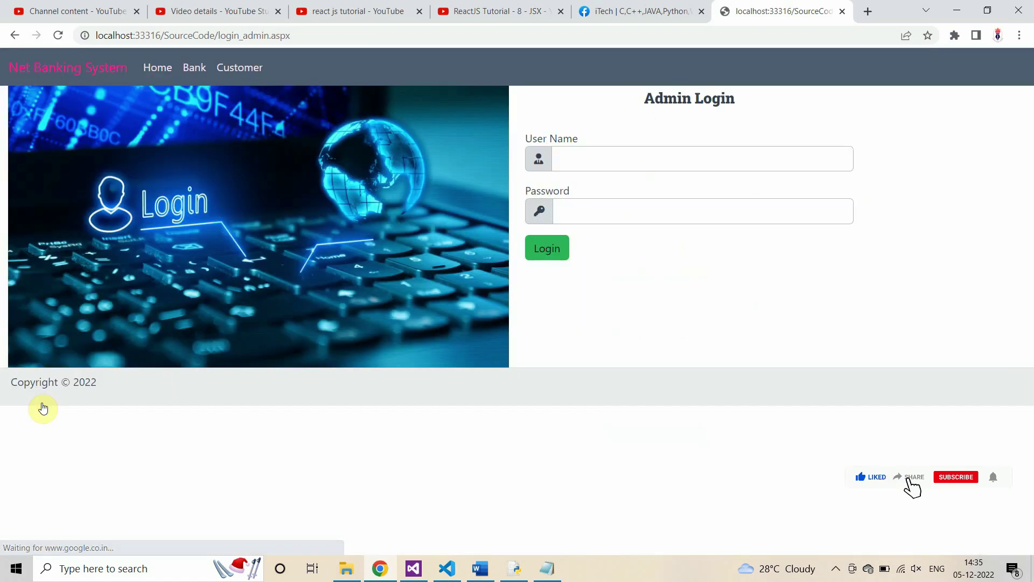
Step: Sign back in as admin and dismiss Chrome's password warnings
left_click(257, 69)
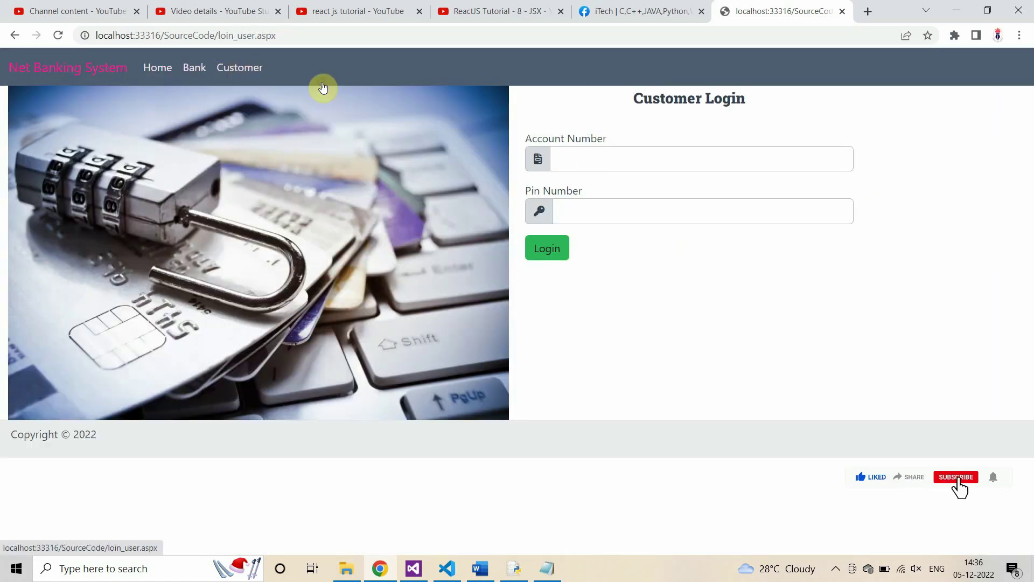
left_click(200, 70)
left_click(668, 167)
type("admin")
left_click(812, 204)
type("123")
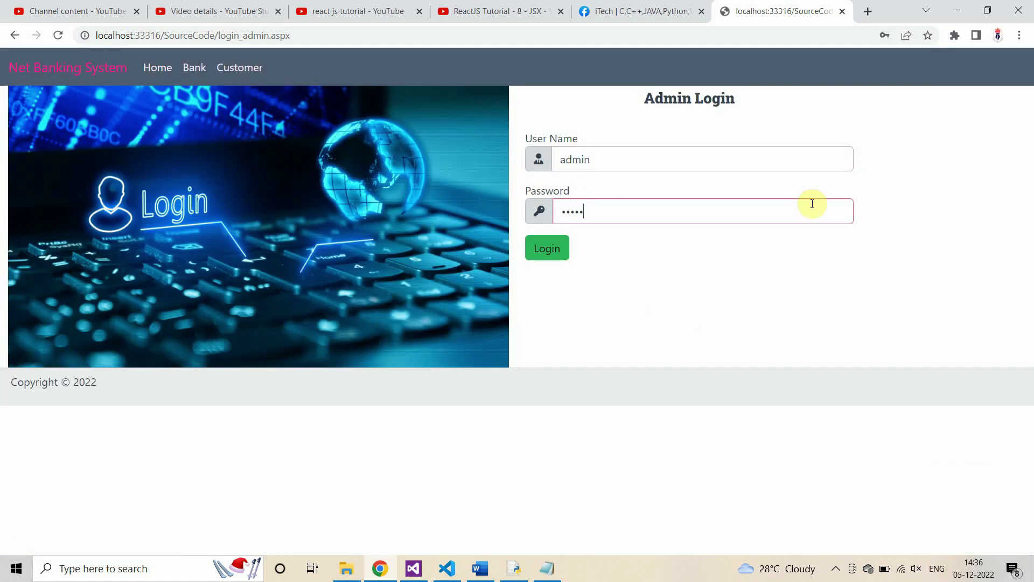
left_click(540, 247)
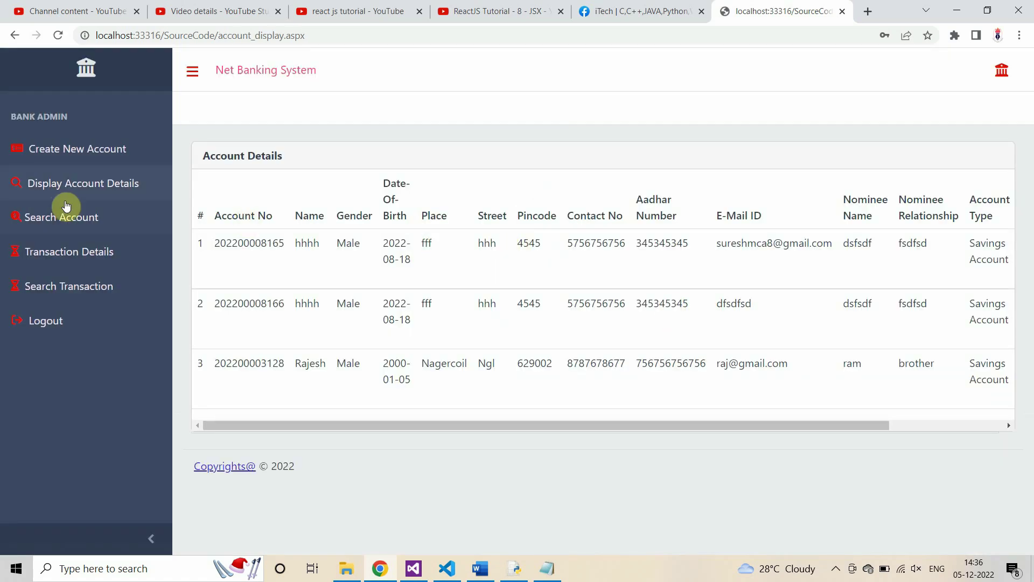
left_click(653, 213)
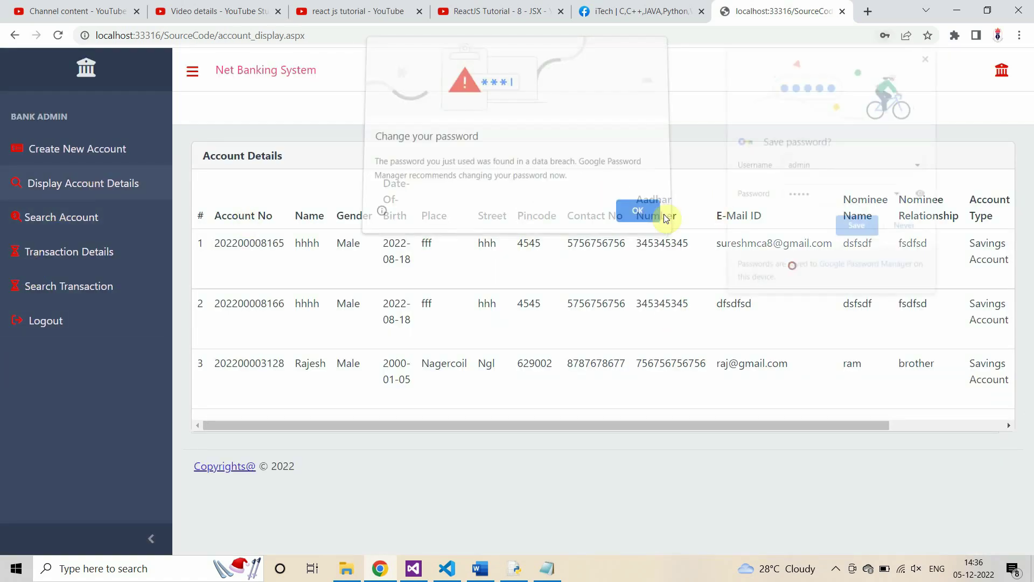
left_click(910, 225)
Step: View the new account's transaction history showing the 10000 DEPOSIT, then go to Search Account
left_click_drag(213, 363, 1026, 369)
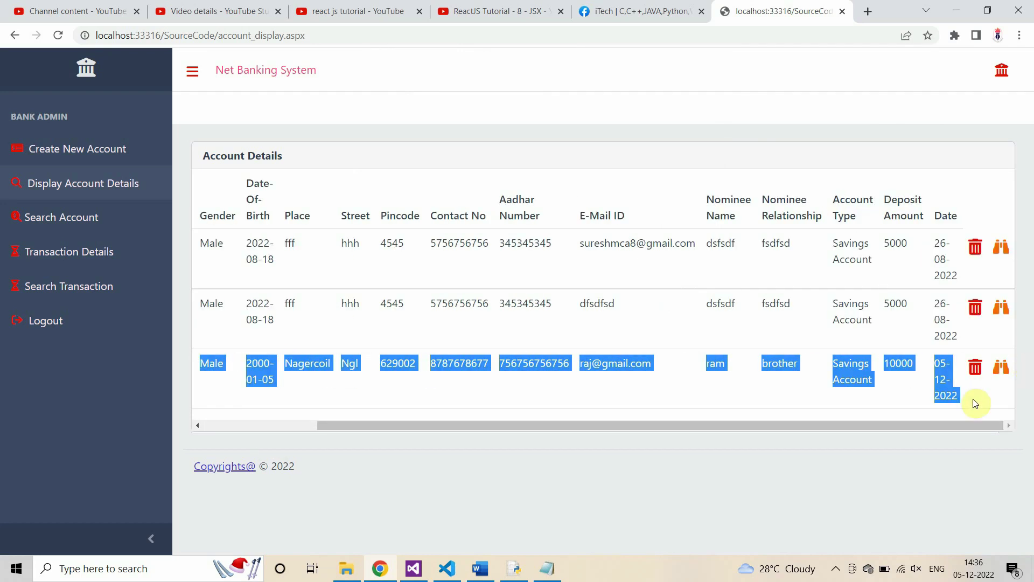
left_click(1000, 370)
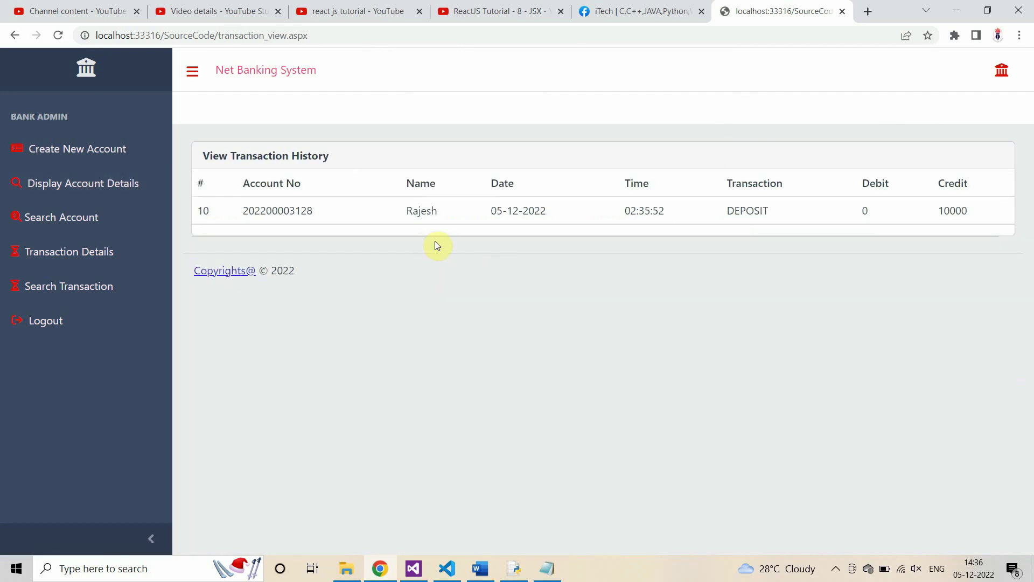
left_click_drag(266, 210, 967, 213)
left_click(688, 235)
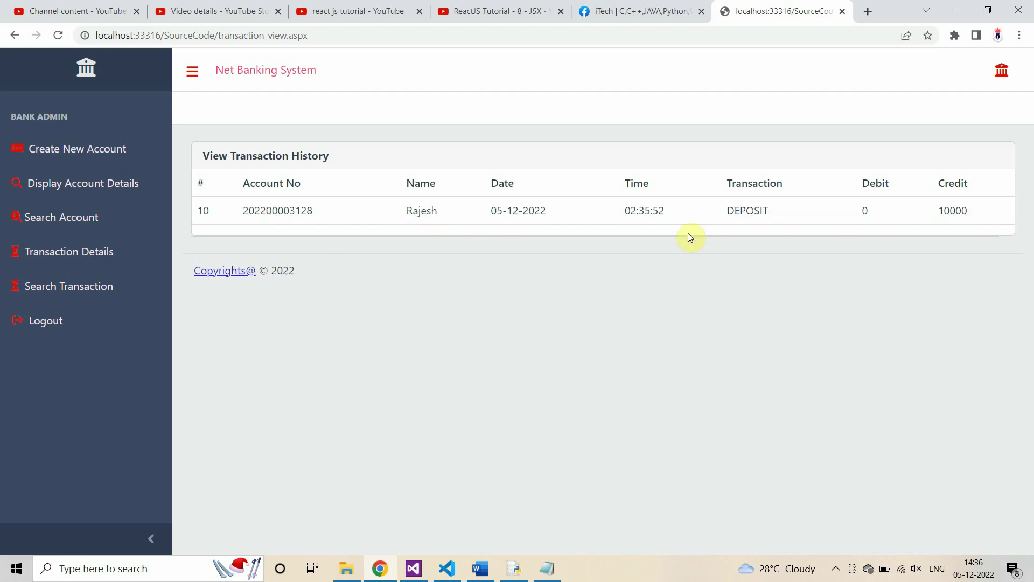
left_click(81, 221)
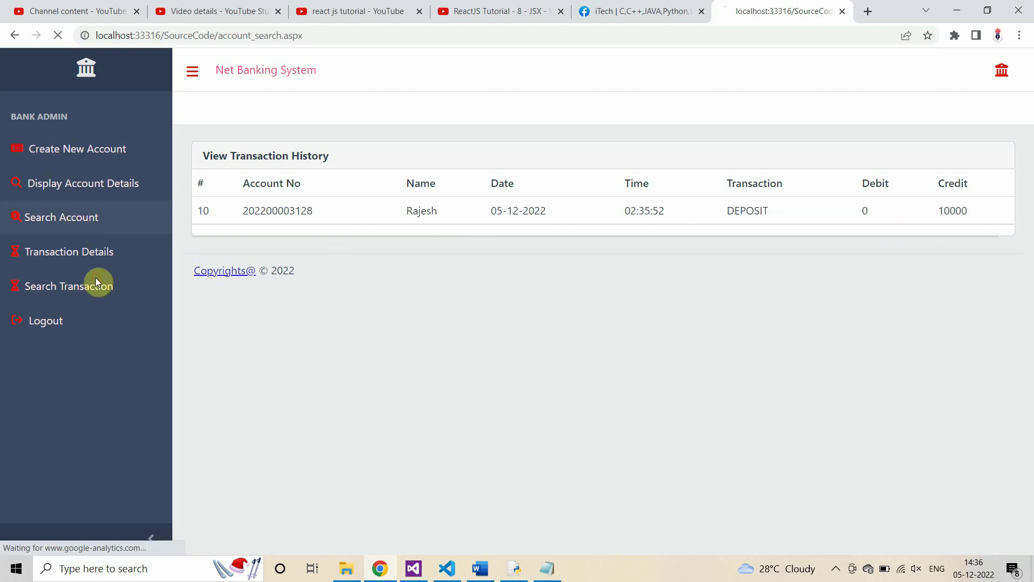
Step: Search for the new account using the account number copied from Notepad
left_click(555, 567)
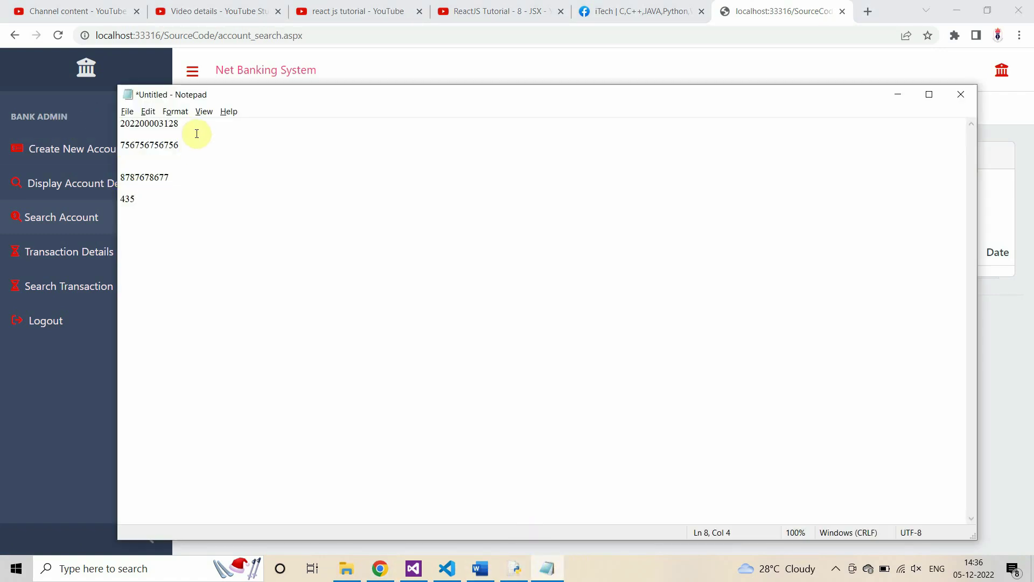
left_click_drag(195, 125, 94, 127)
key("ctrl+c")
left_click(115, 157)
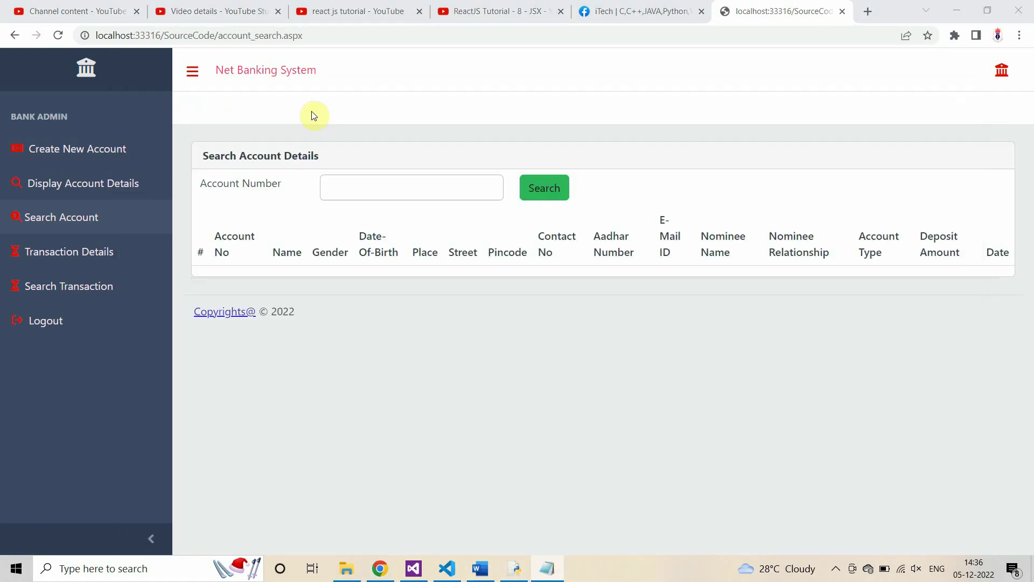
left_click(371, 186)
key("ctrl+v")
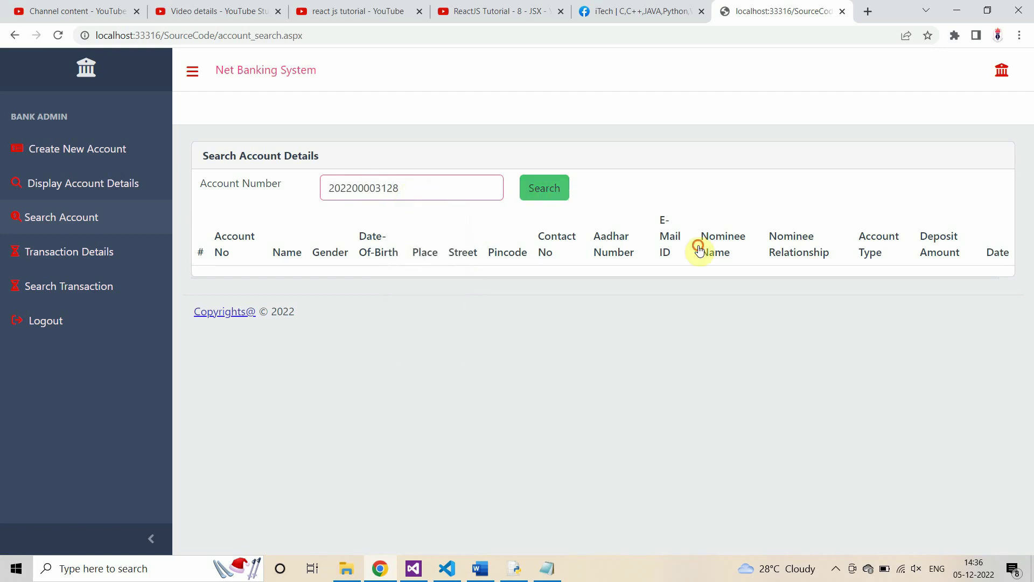
key("Return")
scroll(537, 334, "right", 2)
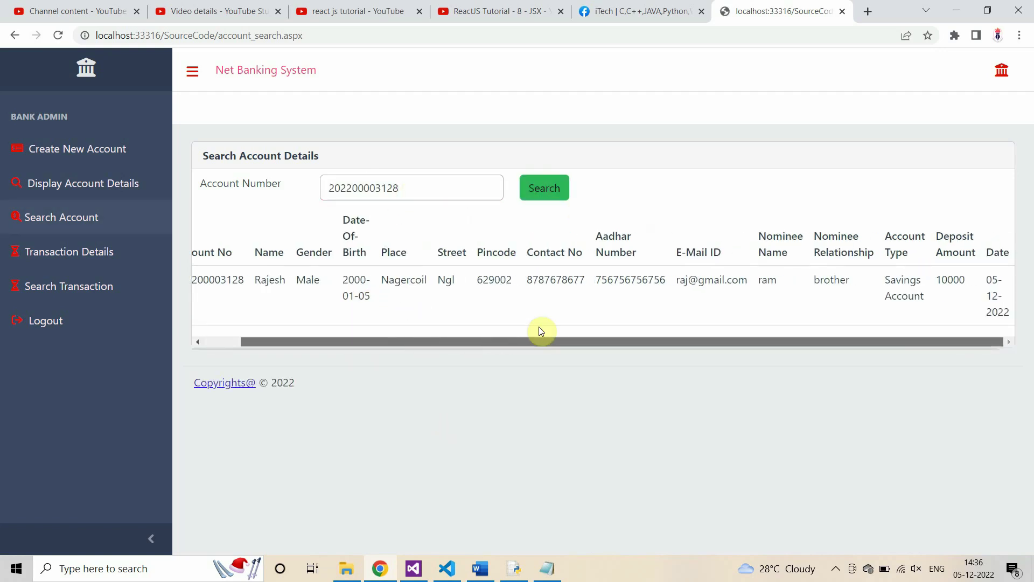
left_click(137, 319)
Step: Search transactions by the same account number, returning the single 10000 DEPOSIT
left_click(130, 256)
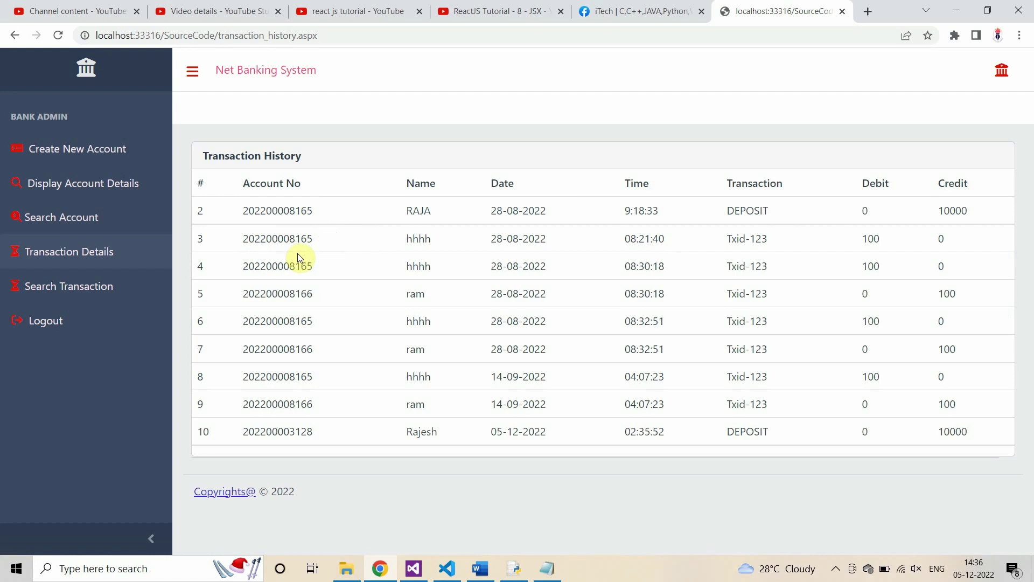
left_click(97, 290)
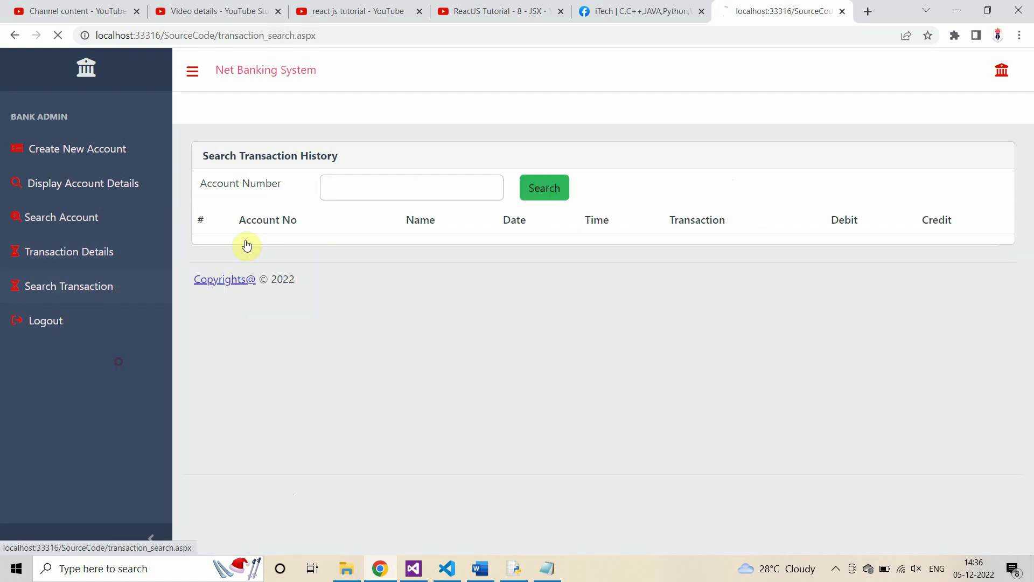
left_click(422, 187)
key("ctrl+v")
left_click(541, 189)
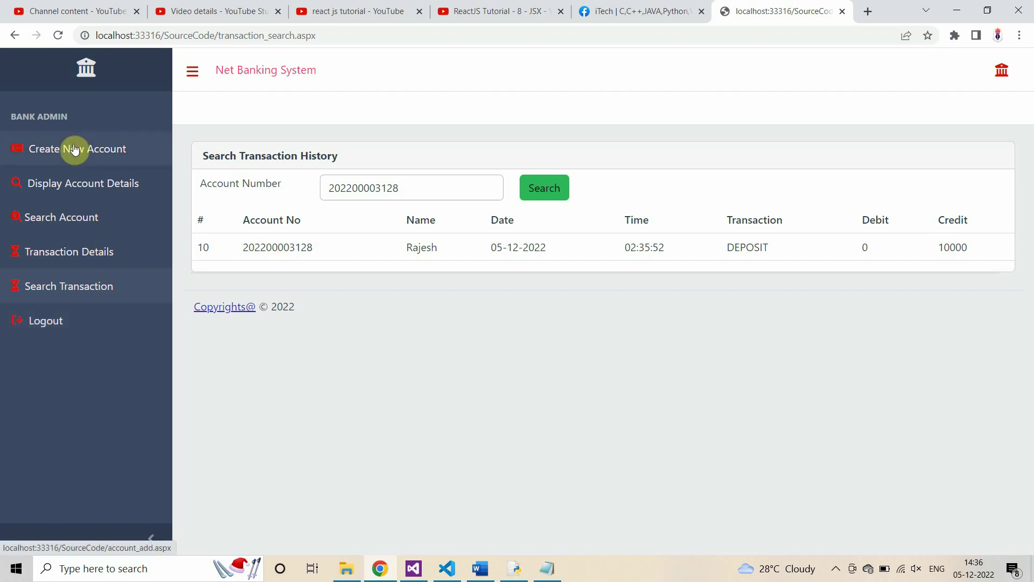
Step: Log out as admin and sign in as the customer with the pin from Notepad
left_click(45, 321)
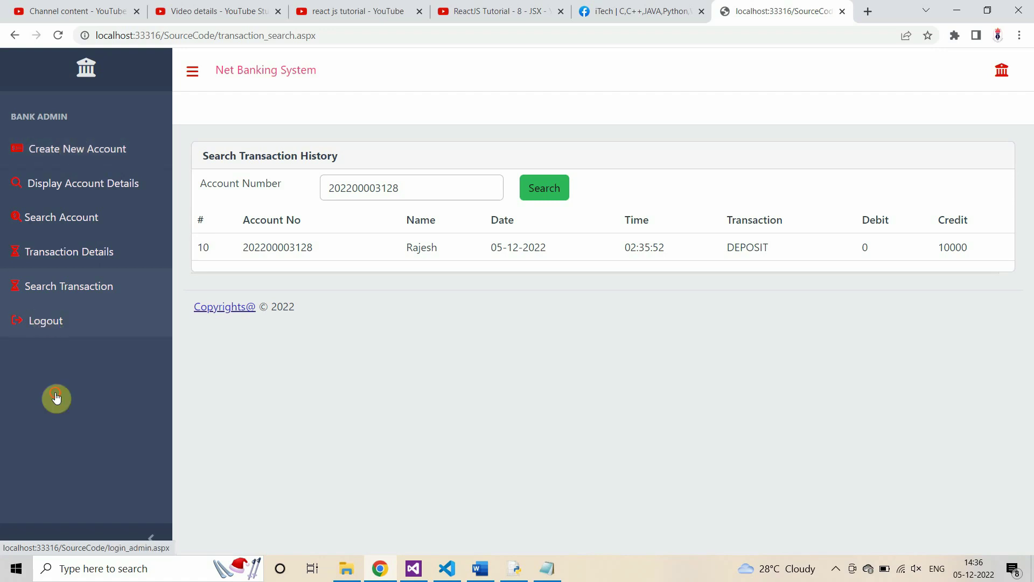
left_click(305, 82)
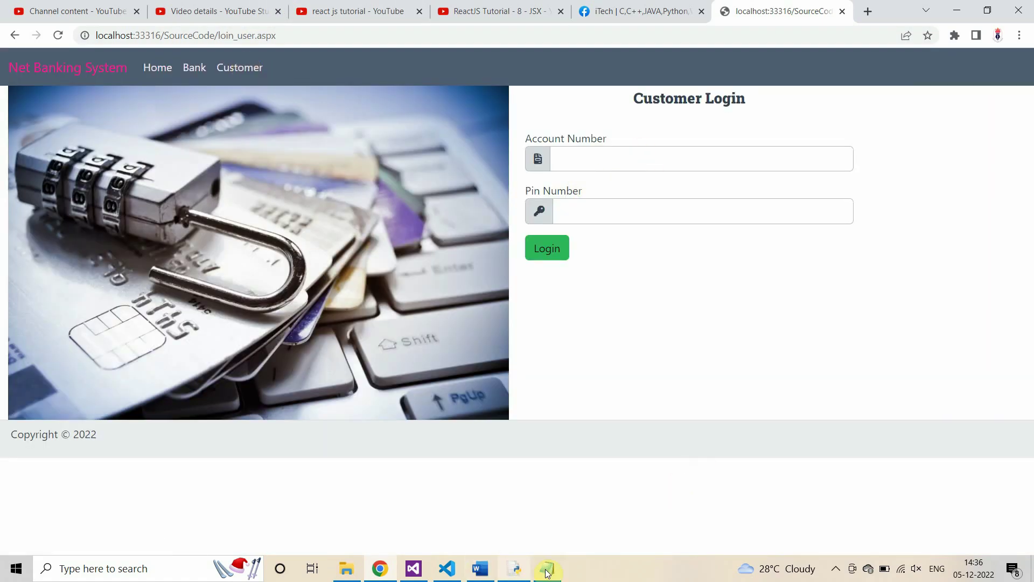
left_click(602, 160)
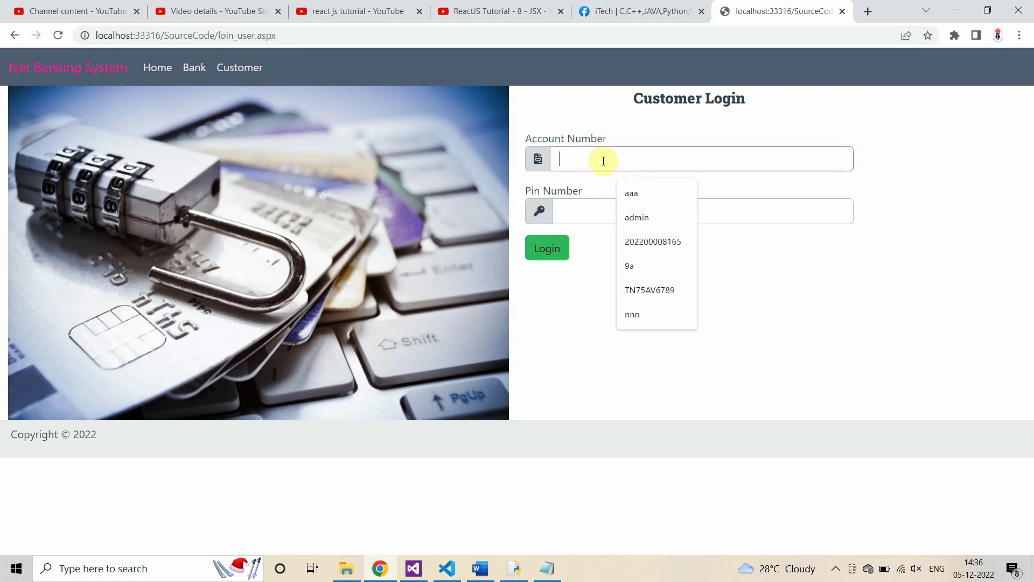
left_click(654, 240)
left_click(547, 568)
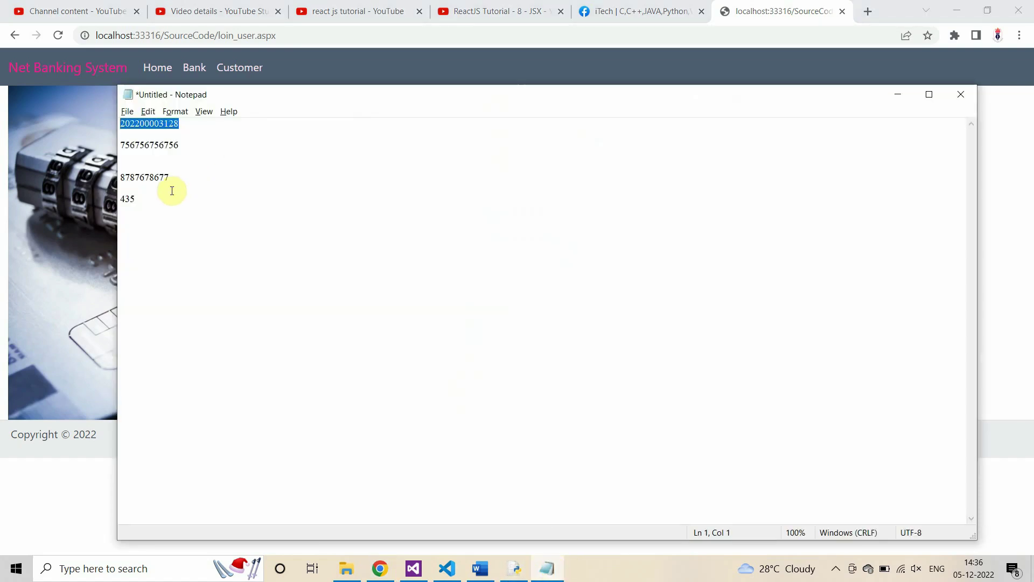
left_click_drag(171, 199, 119, 199)
key("ctrl+c")
key("alt+Tab")
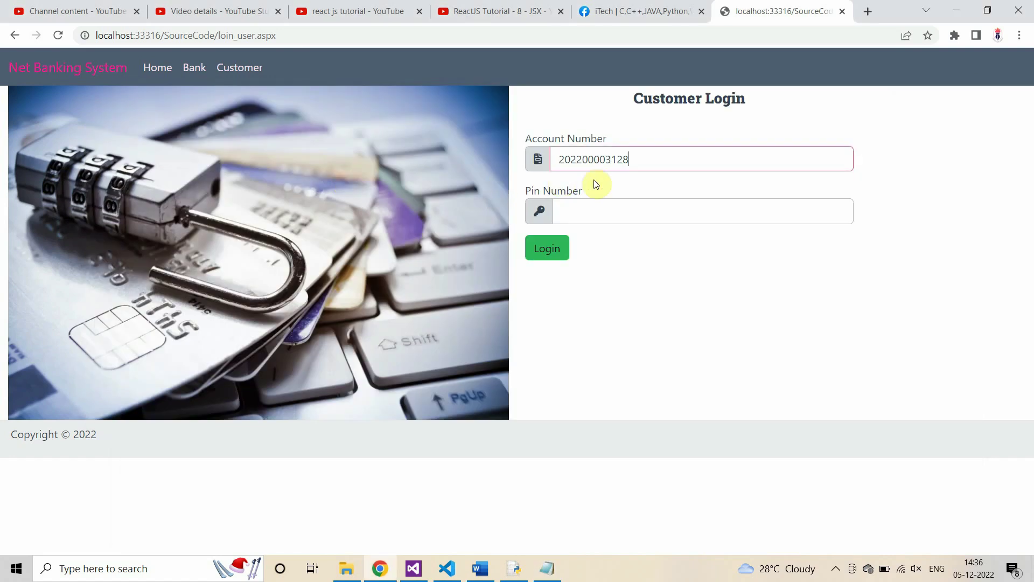
left_click(701, 212)
key("ctrl+v")
left_click(557, 253)
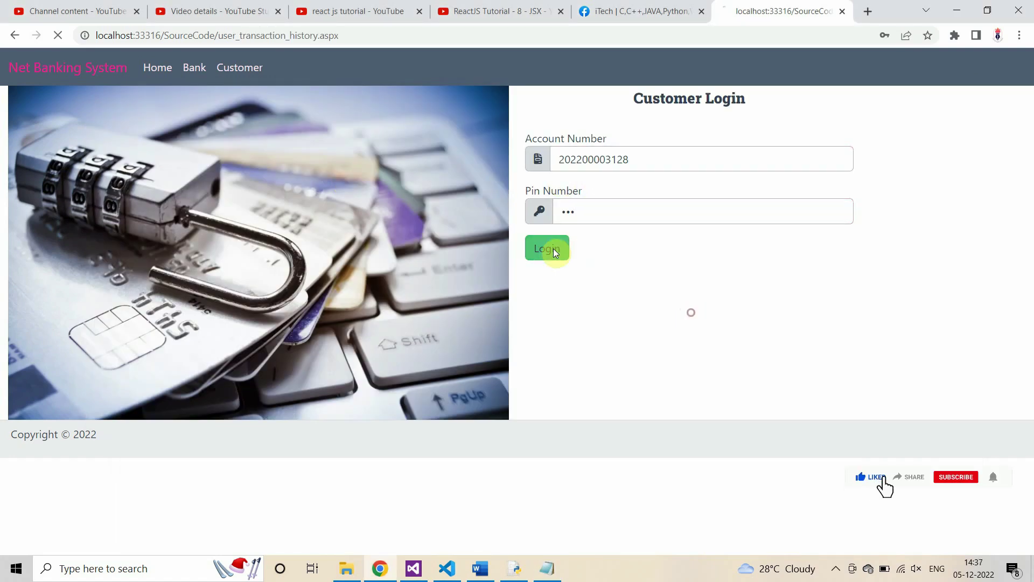
Step: Visit Beneficiary Maintenance, Beneficiary Details and NEFT Funds Transfer, then log out
left_click(134, 180)
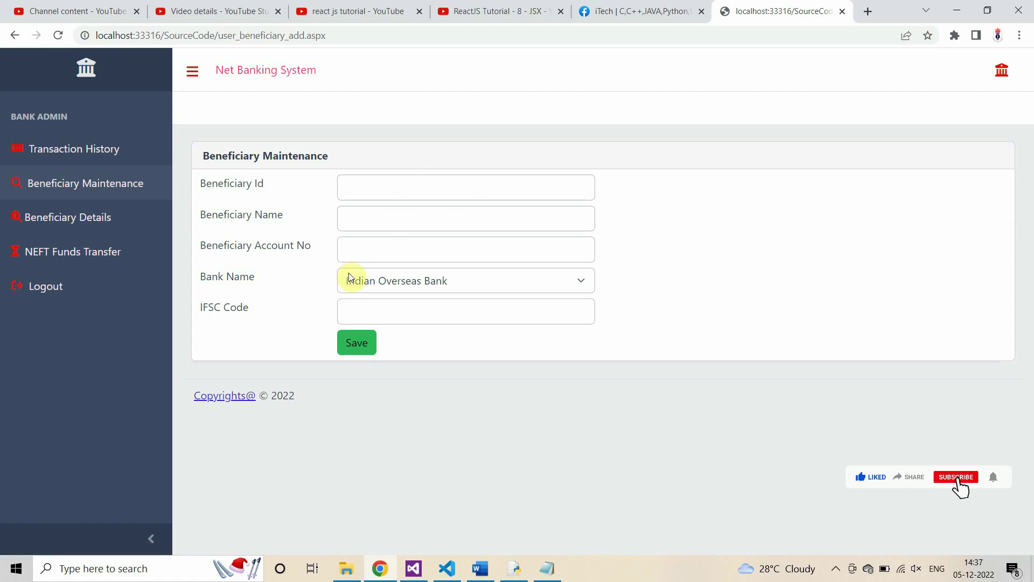
left_click(69, 223)
left_click(69, 260)
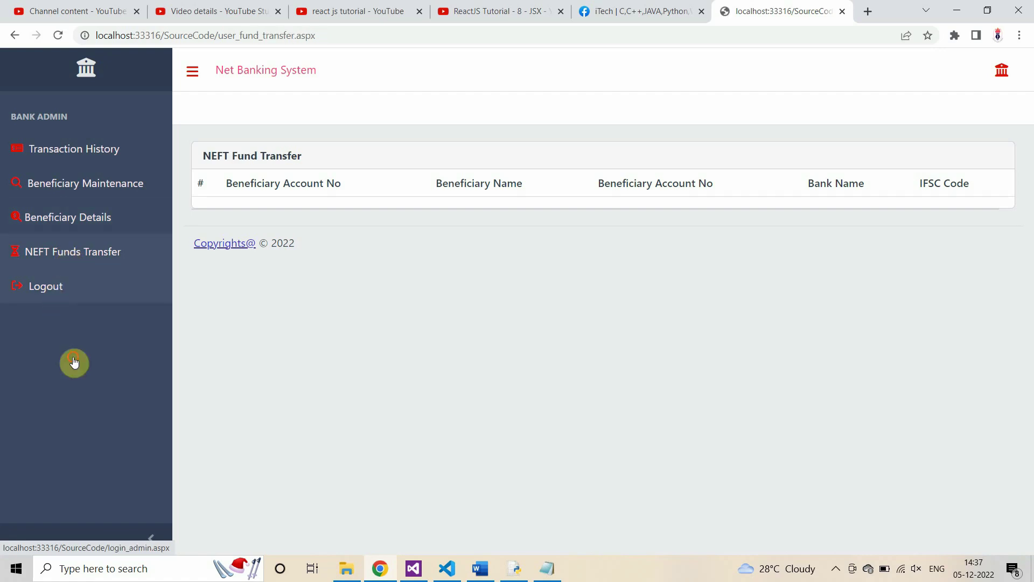
left_click(74, 363)
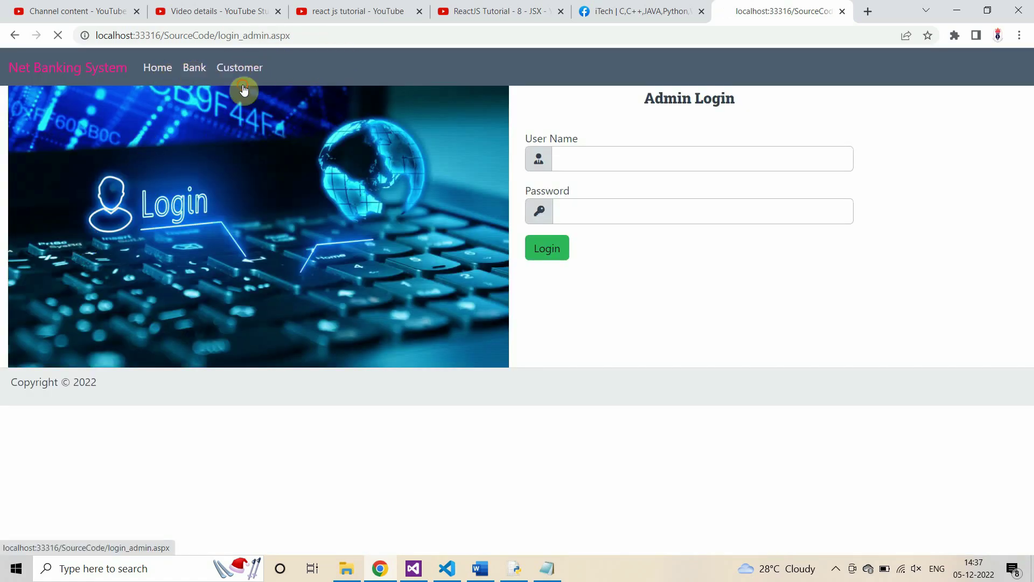
Step: Sign in as admin and decline saving the browser password
type("admin")
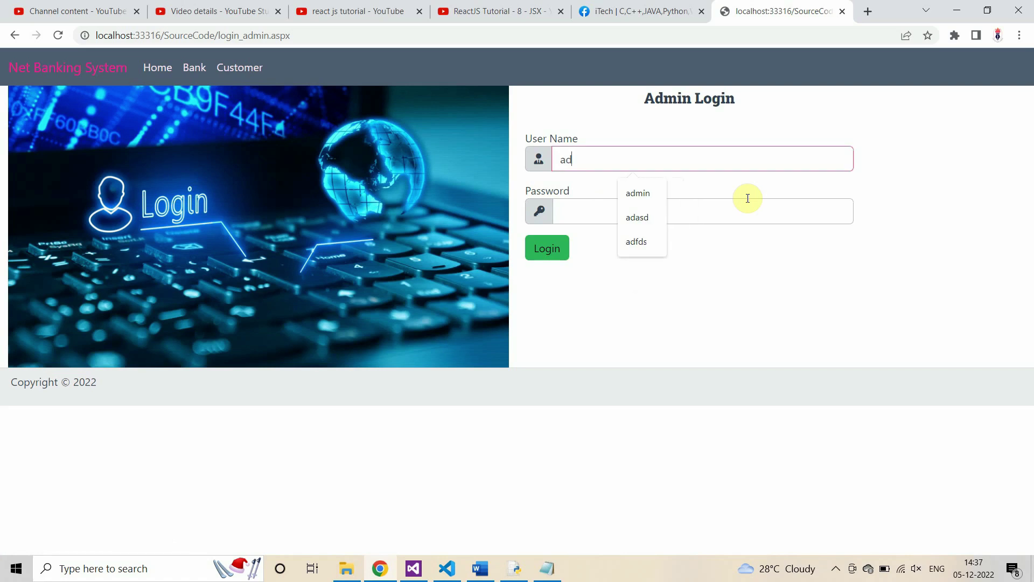
key("Tab")
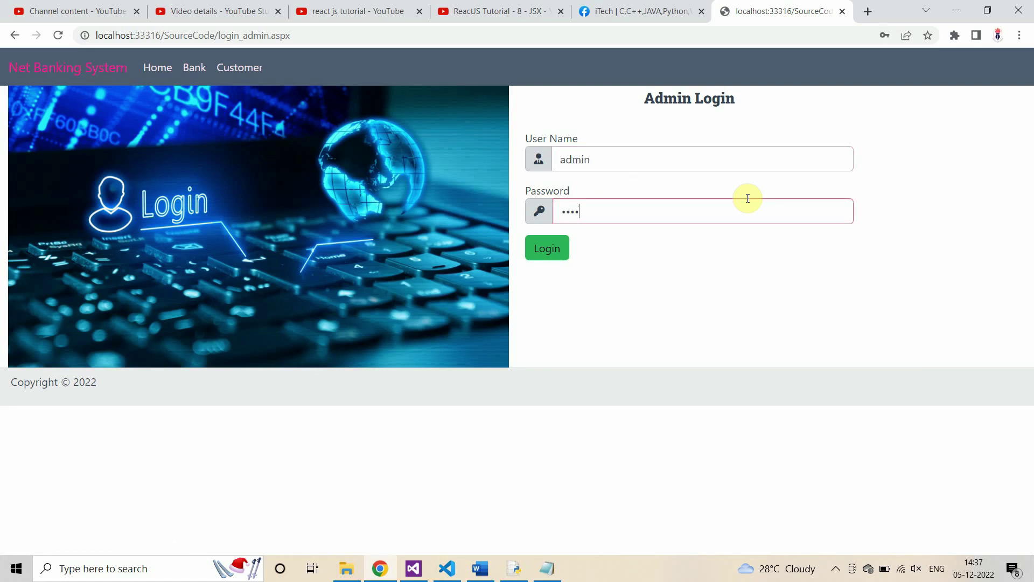
left_click(547, 248)
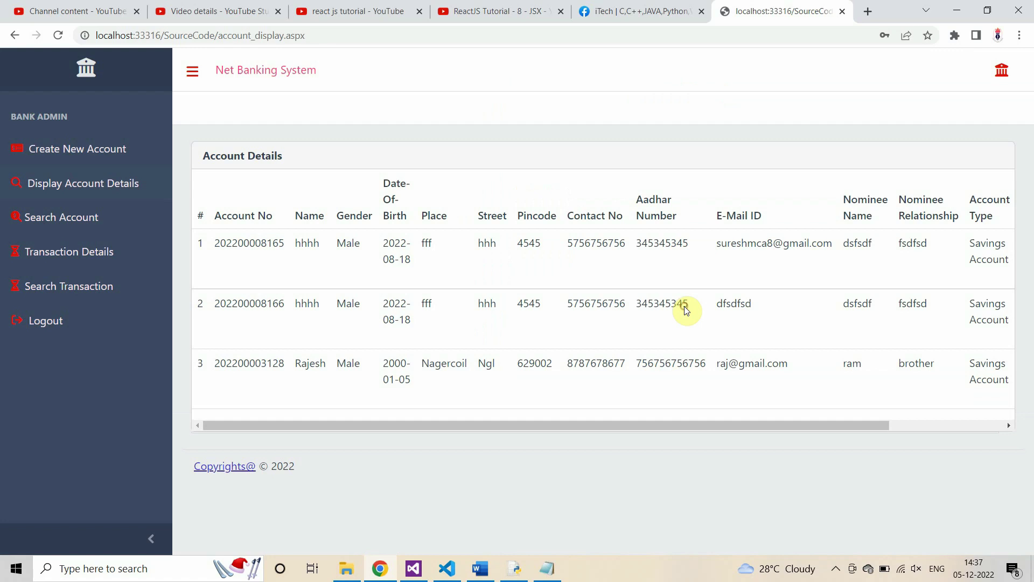
left_click(630, 214)
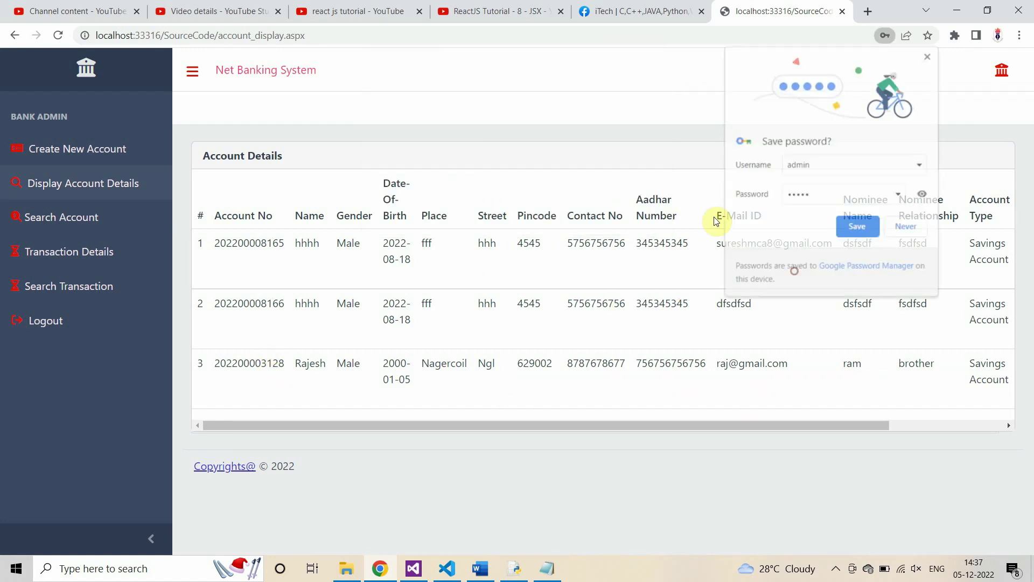
left_click(905, 227)
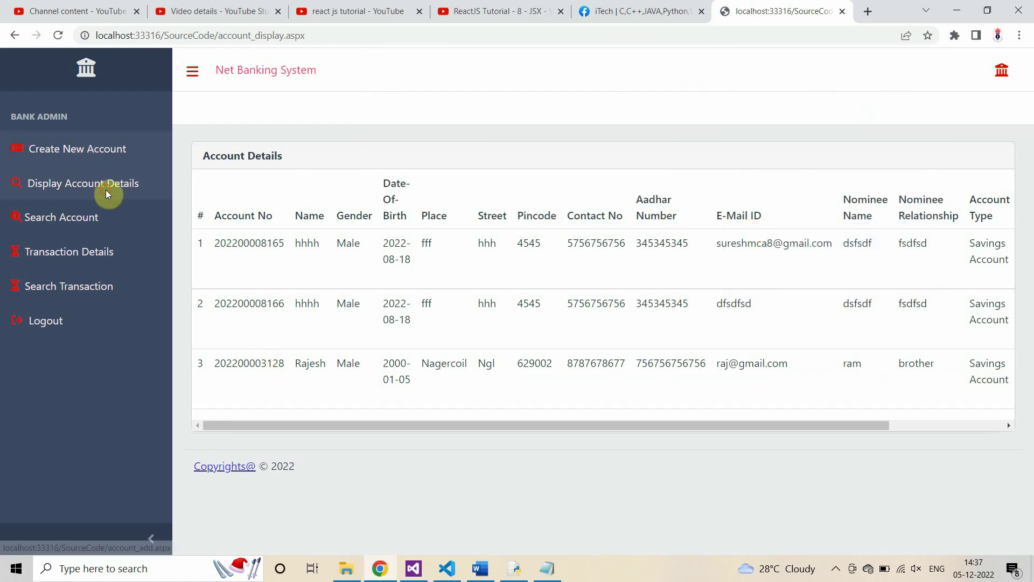
Step: Open the new account form and enter the account holder's name
left_click(129, 169)
left_click(395, 215)
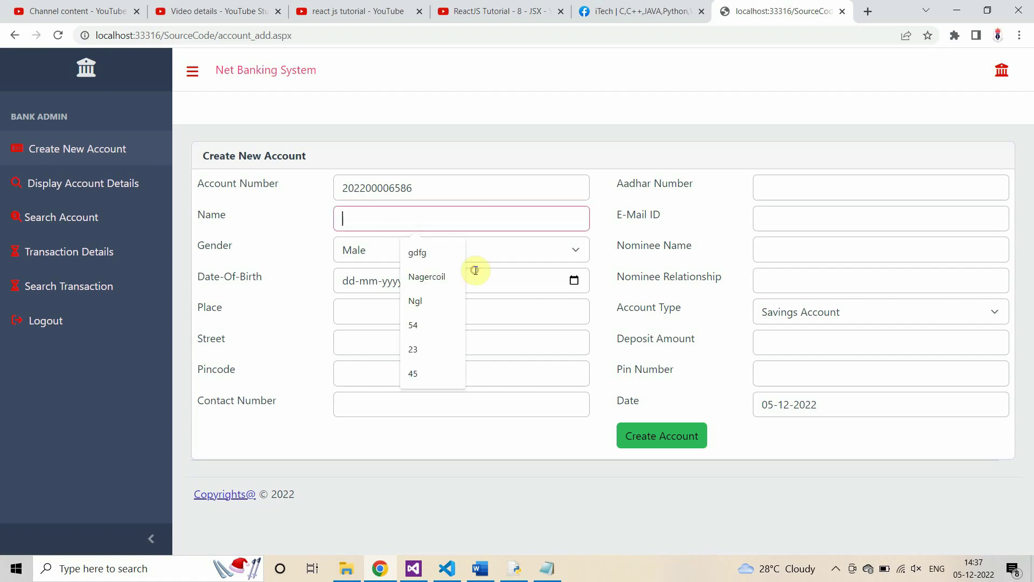
type("Ra")
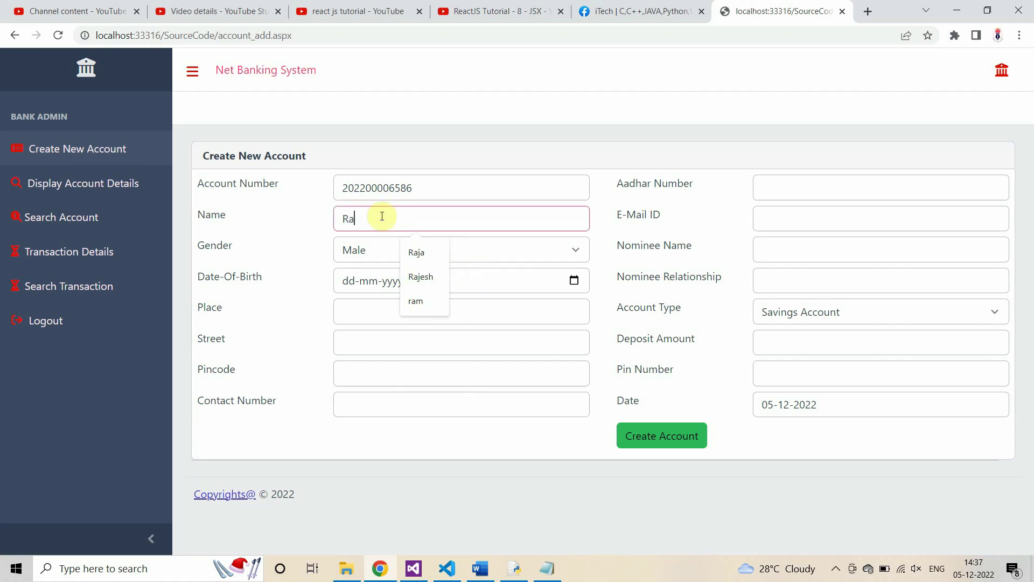
key("BackSpace")
type("Rames")
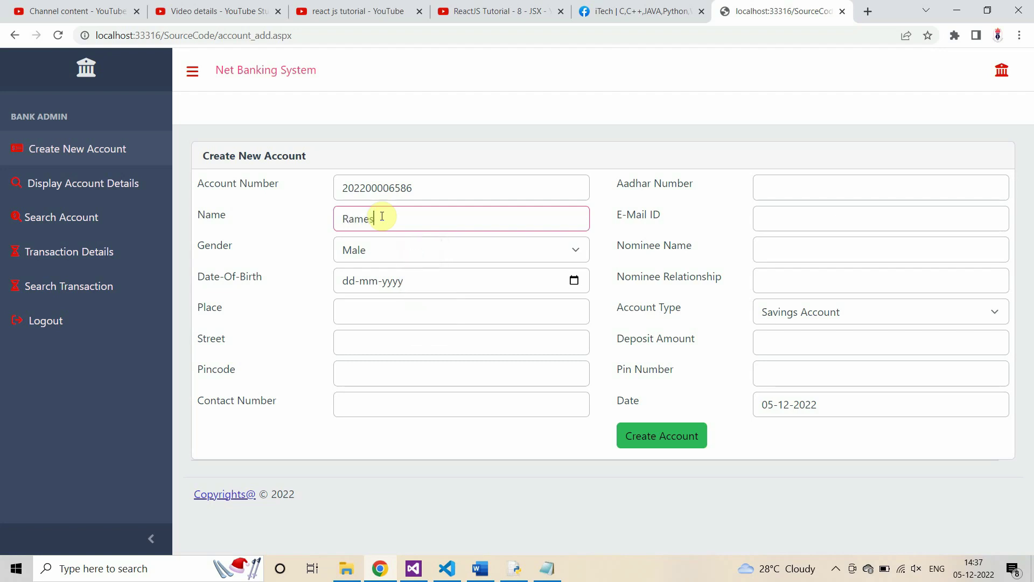
key("Tab")
key("Tab")
left_click(574, 280)
scroll(367, 372, "up", 1)
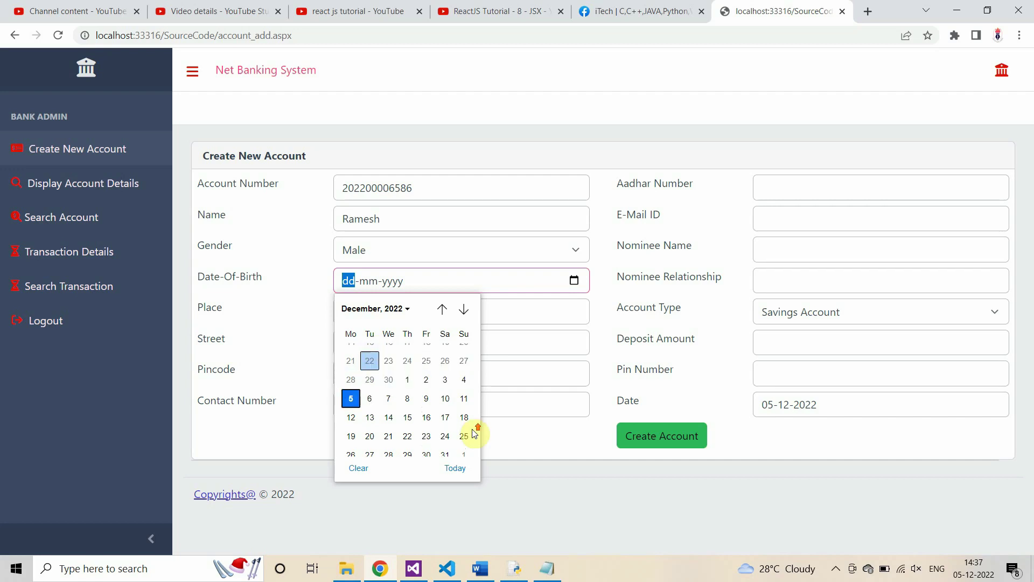
left_click(344, 308)
scroll(379, 344, "up", 5)
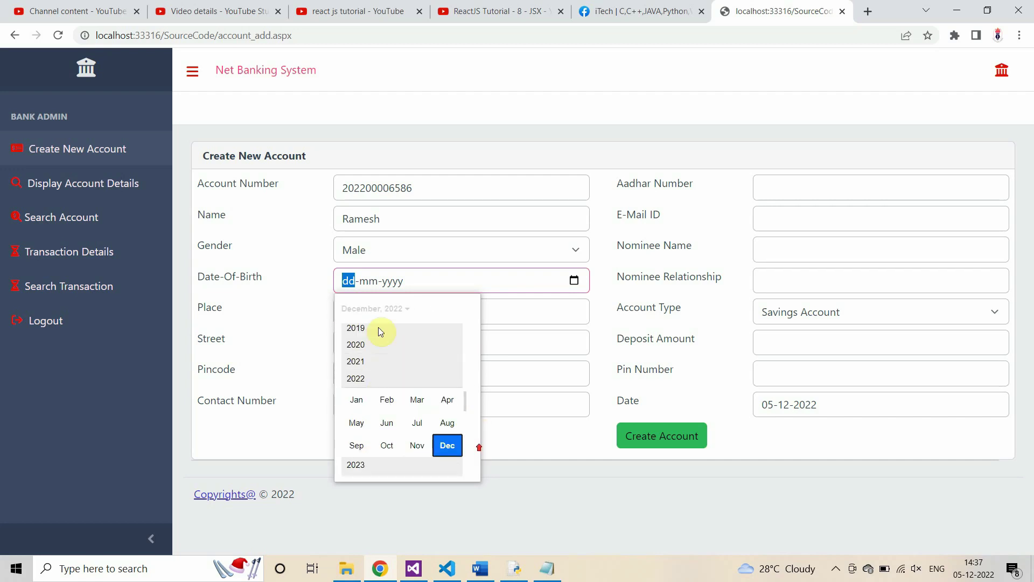
scroll(473, 449, "up", 5)
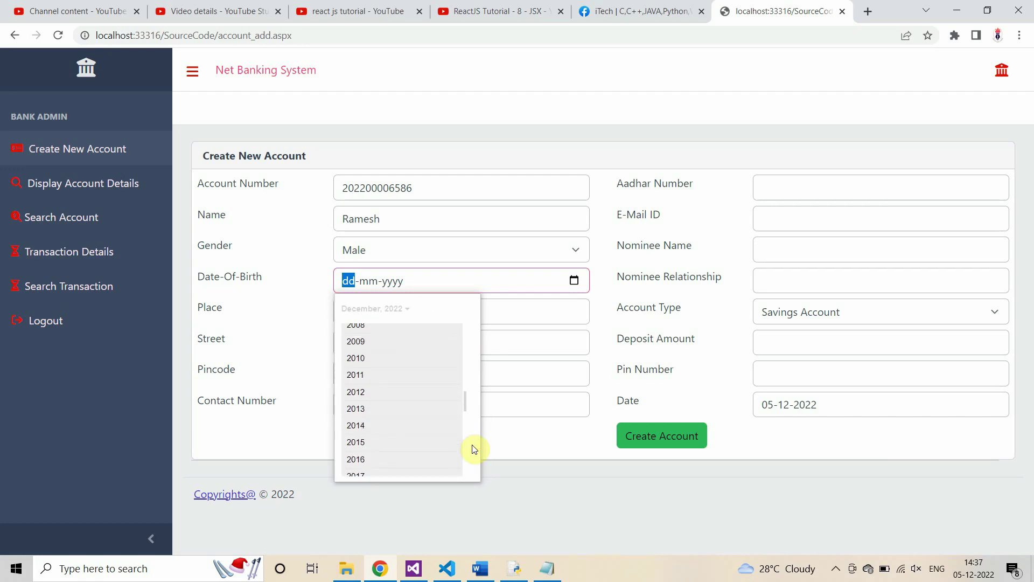
scroll(473, 431, "up", 6)
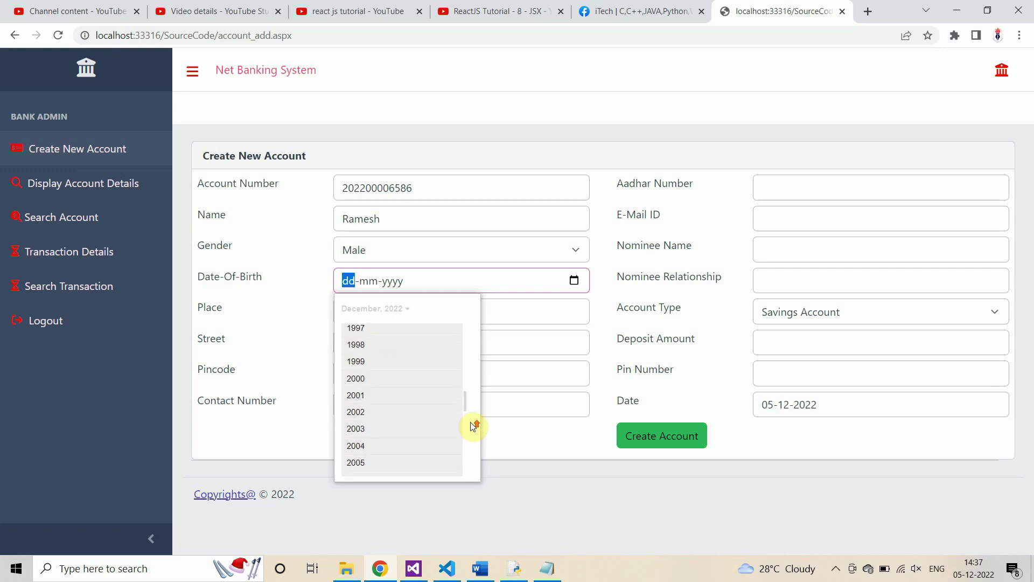
scroll(472, 427, "up", 4)
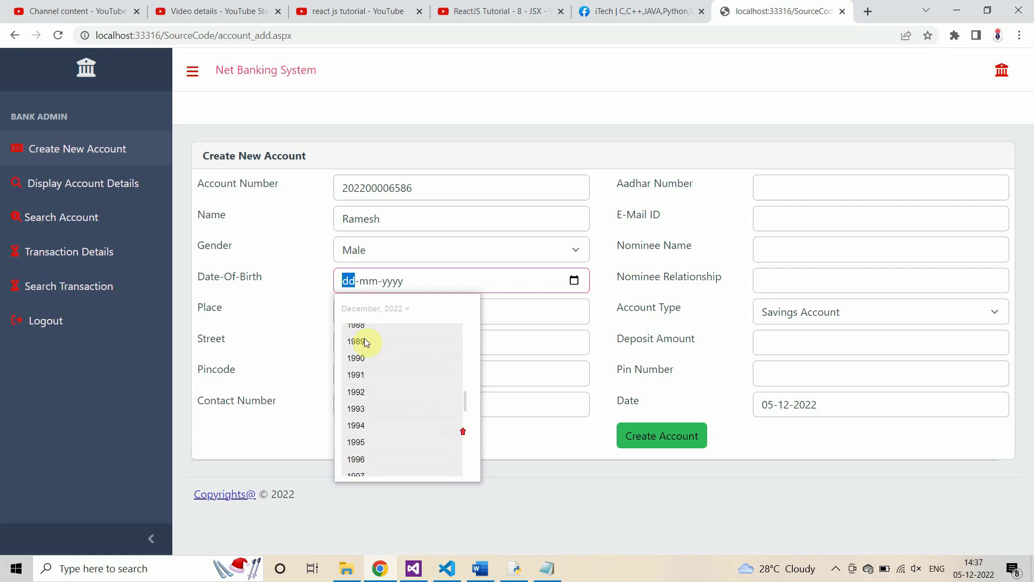
scroll(458, 426, "up", 3)
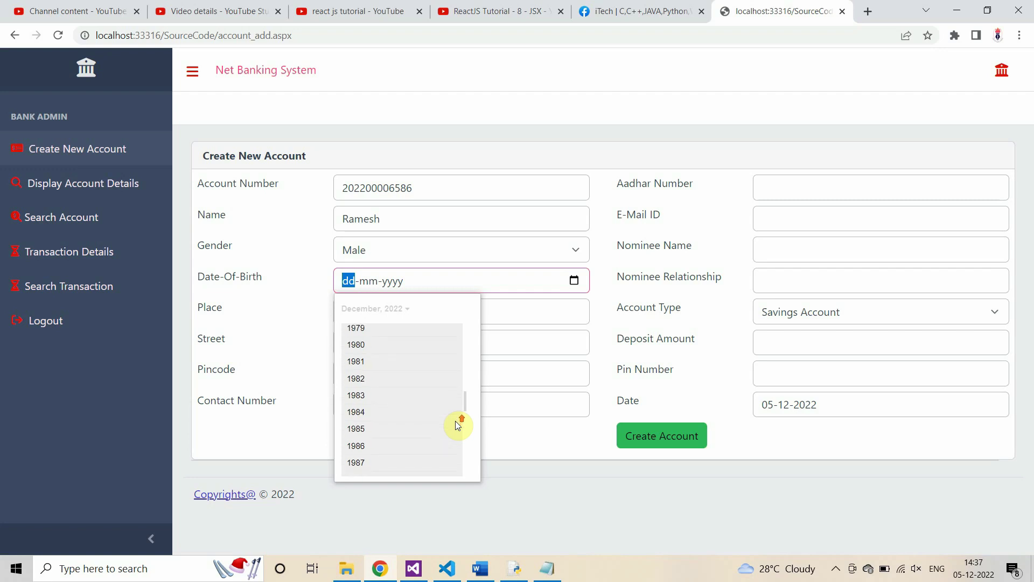
scroll(455, 432, "up", 3)
left_click(360, 341)
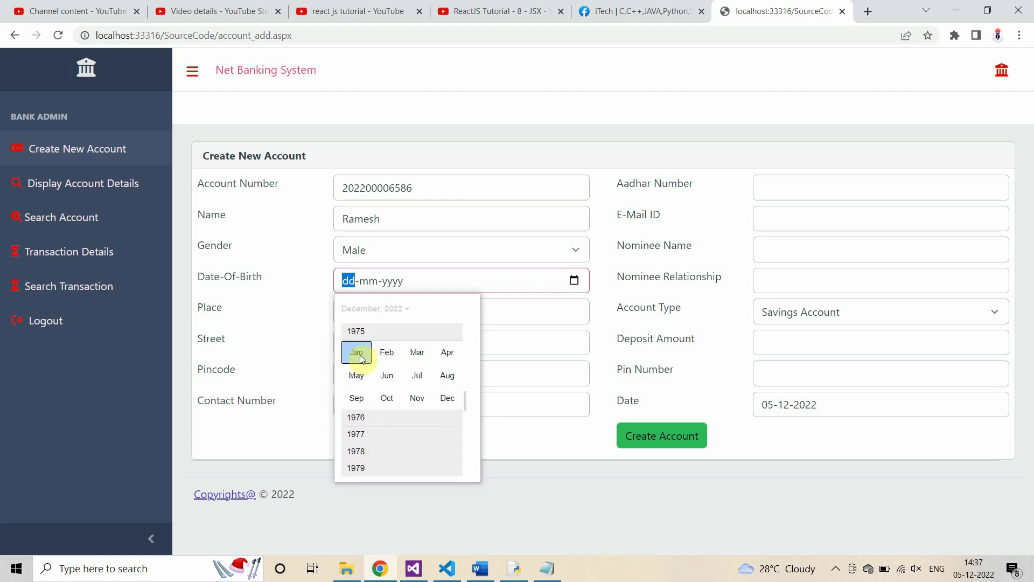
left_click(358, 451)
left_click(376, 404)
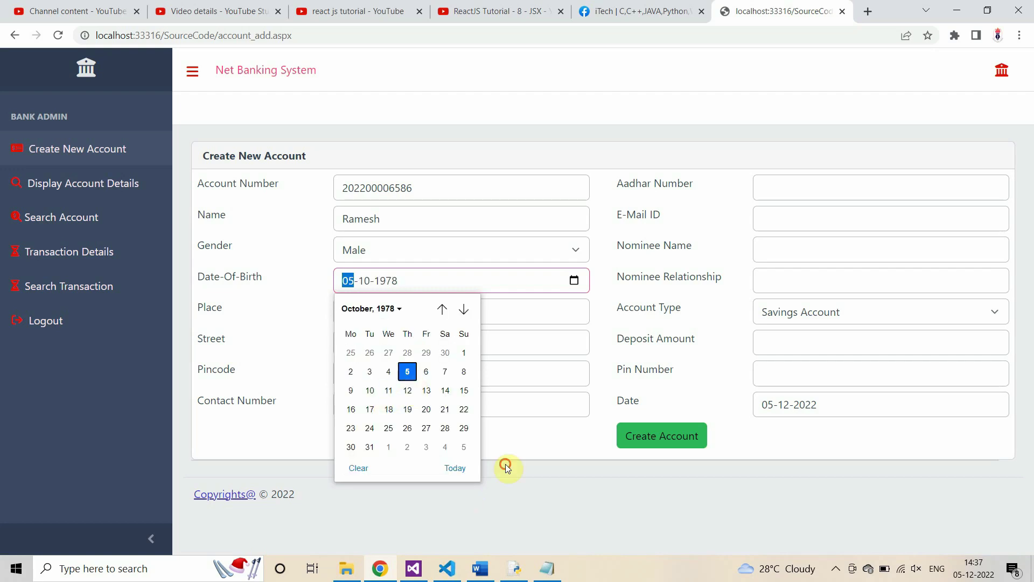
left_click(402, 370)
Step: Fill Place with Nagercoil, Street with Ngl and Pincode 629002
left_click(415, 311)
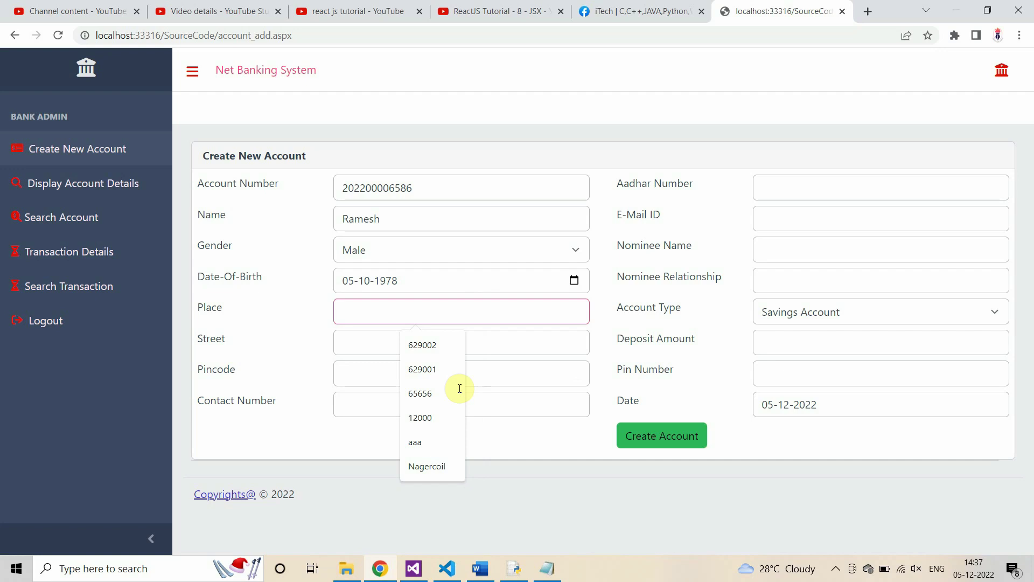
left_click(425, 473)
left_click(377, 343)
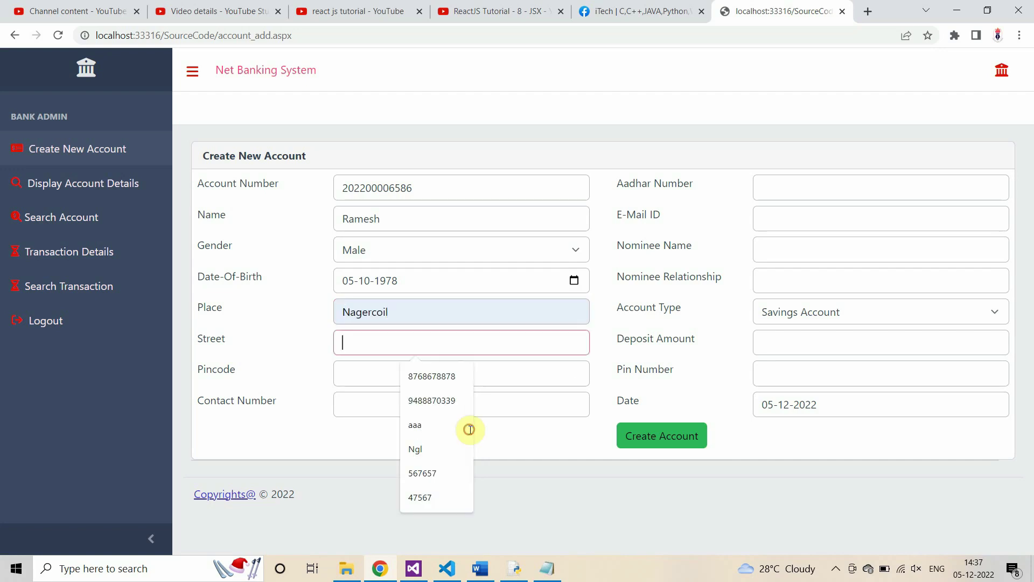
left_click(423, 449)
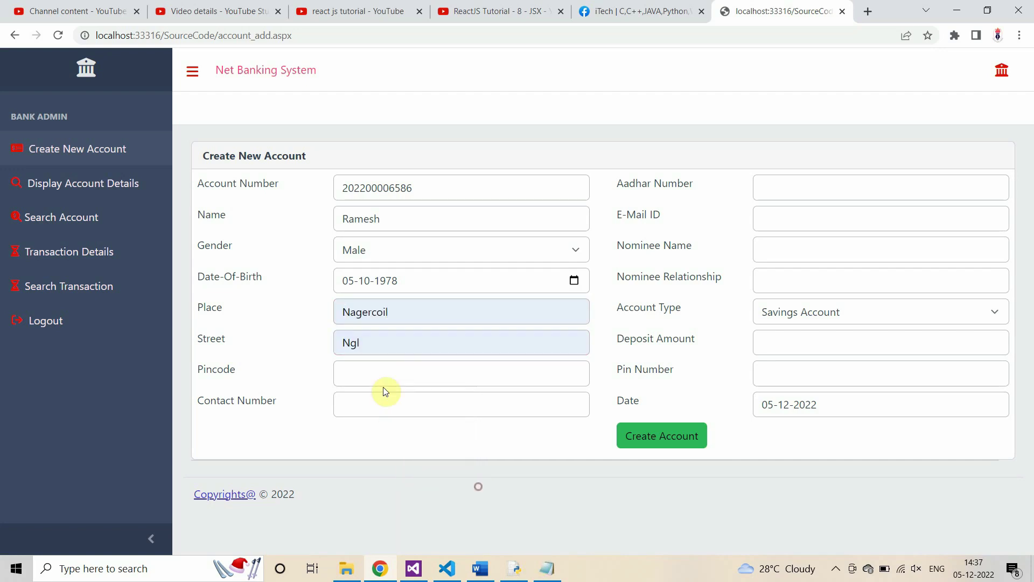
left_click(386, 381)
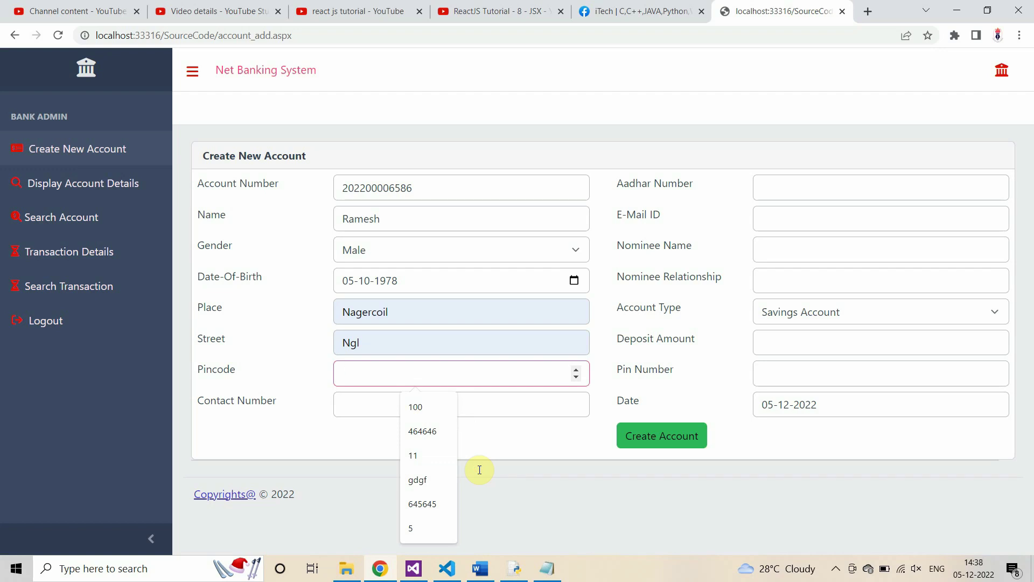
type("629")
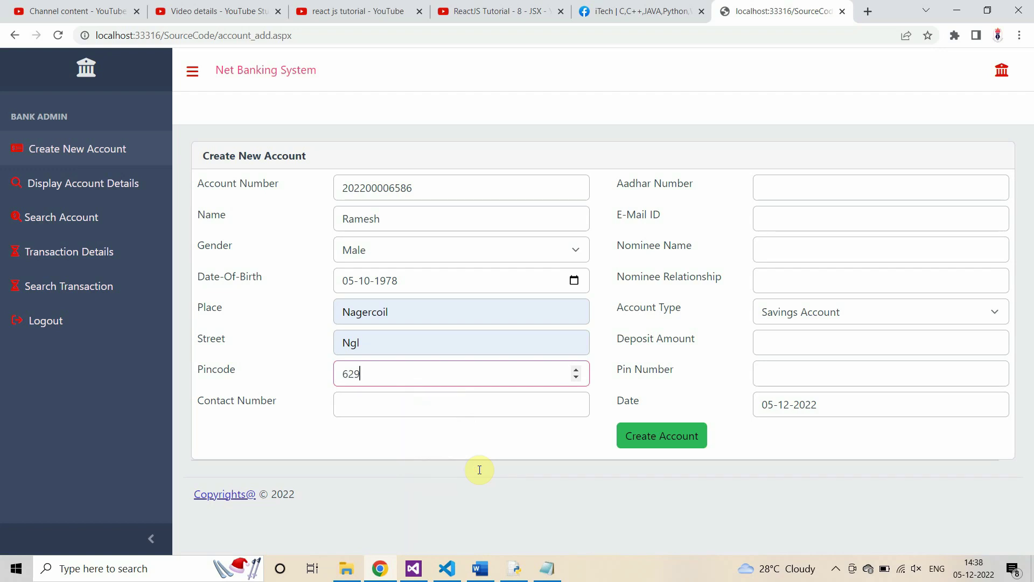
type("002")
key("Tab")
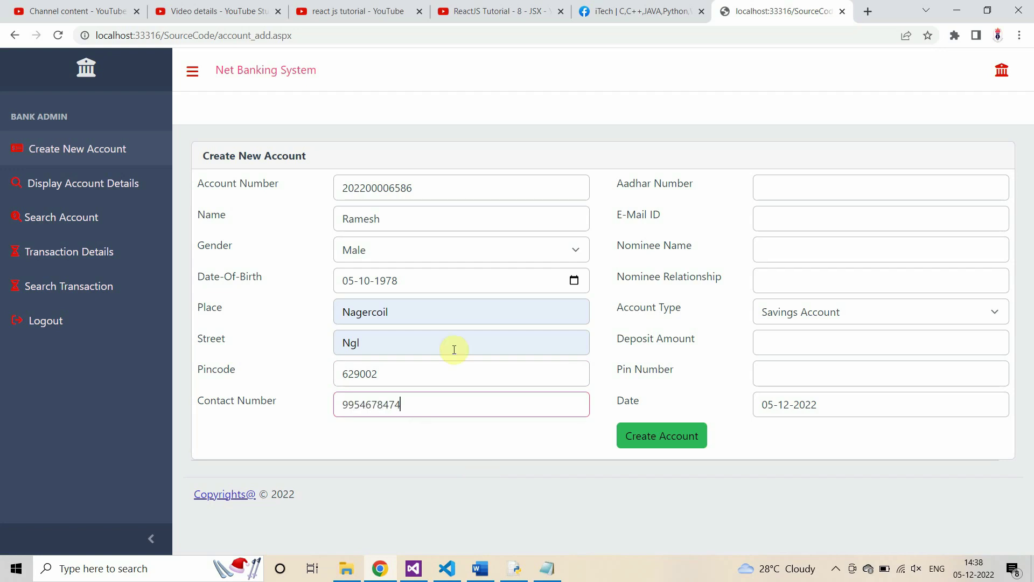
Step: Enter the Aadhar number, the customer's e-mail address and the nominee details
left_click(800, 184)
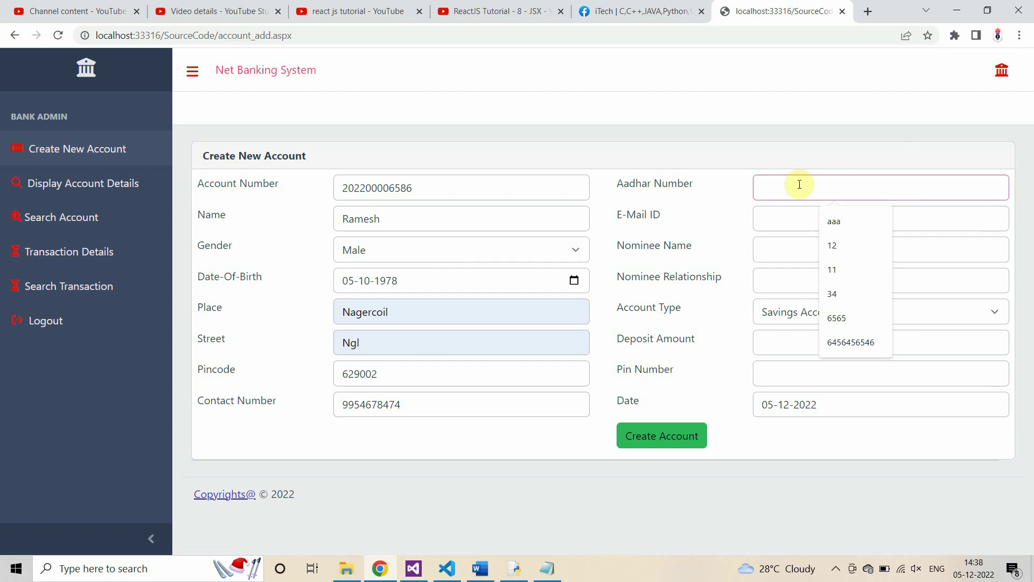
type("987978978987")
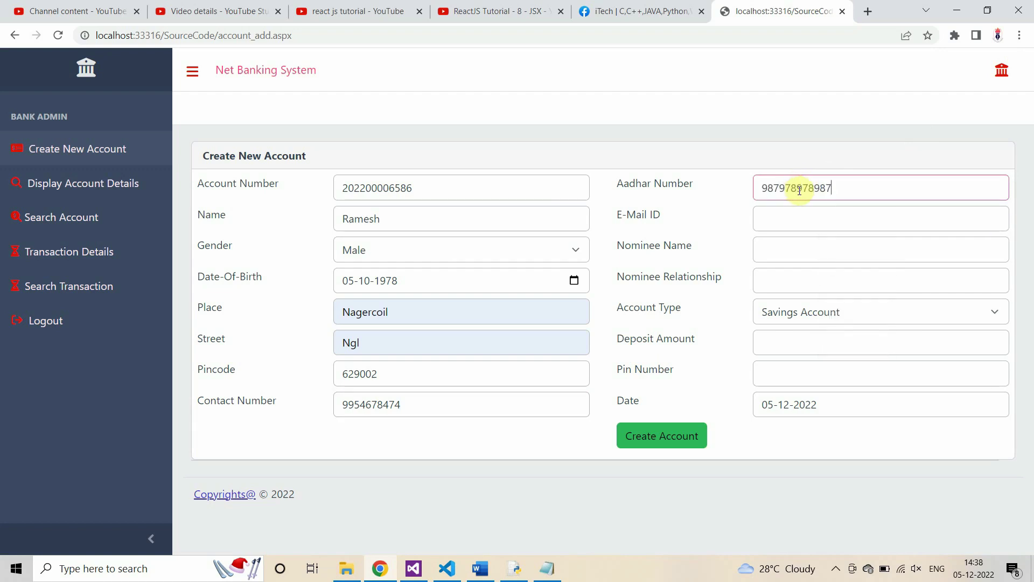
left_click(812, 222)
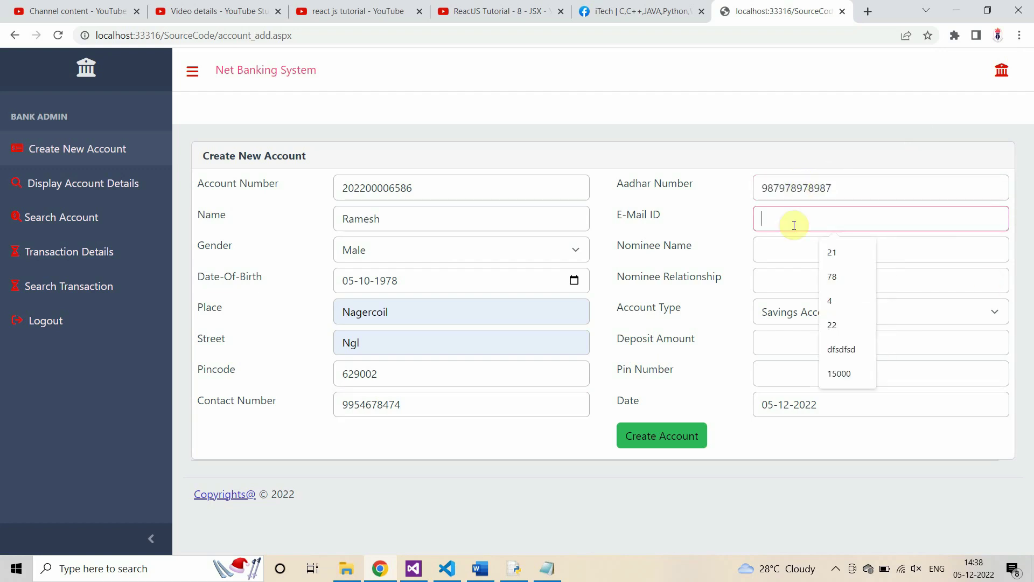
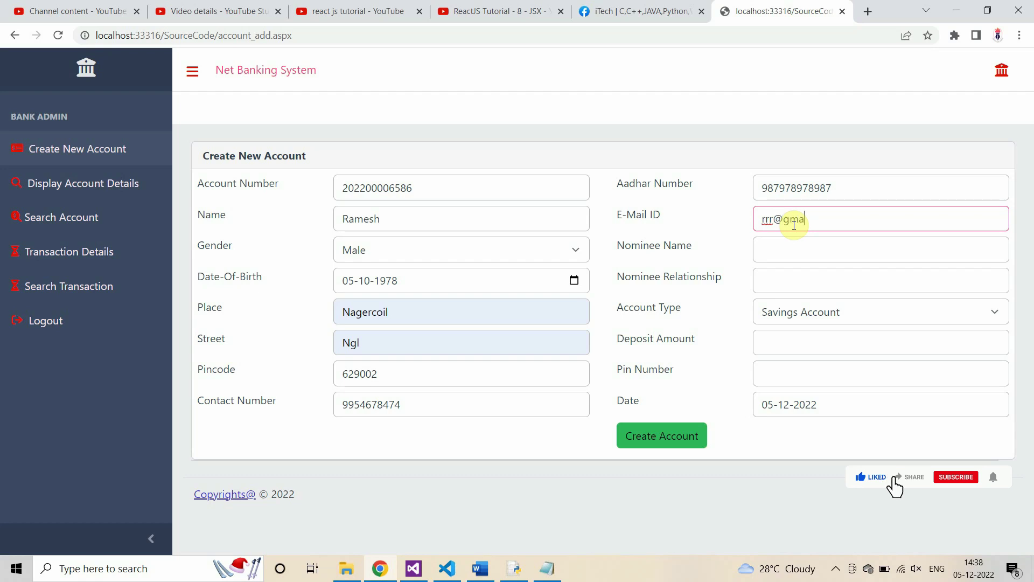
key("Tab")
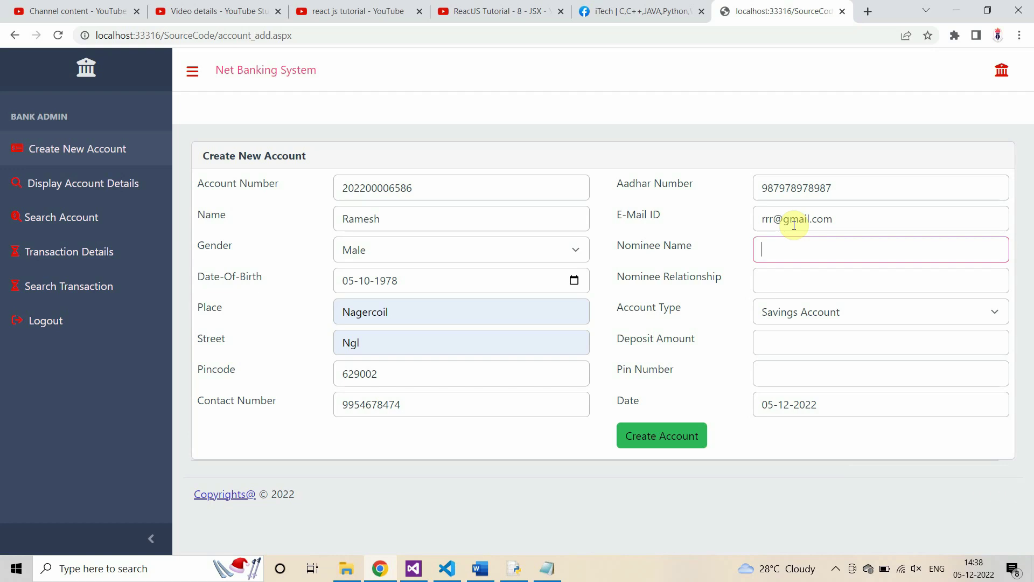
key("Tab")
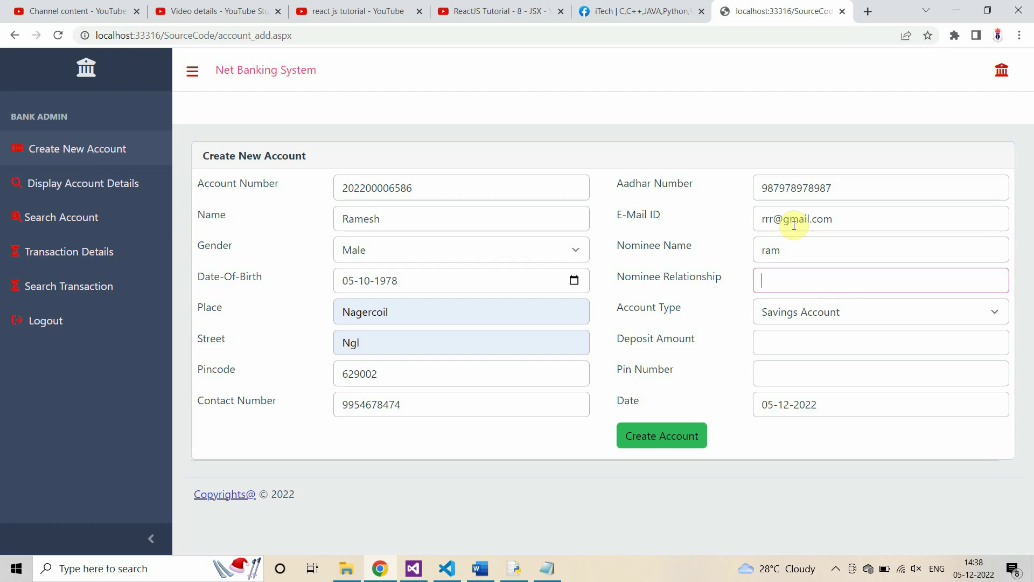
type("brother")
Step: Enter the 20000 deposit and the account PIN, then select the generated account number
left_click(801, 346)
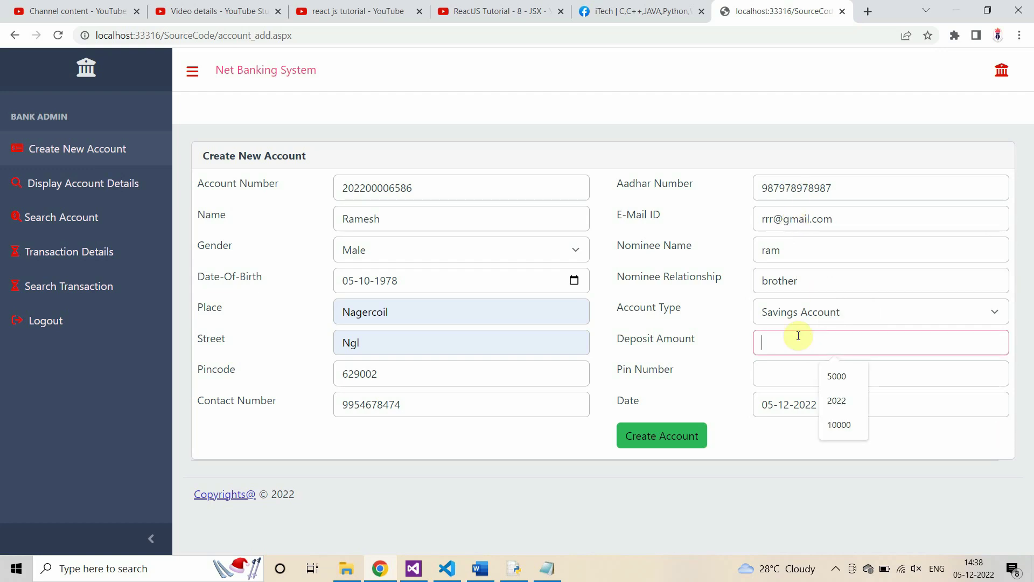
type("20000")
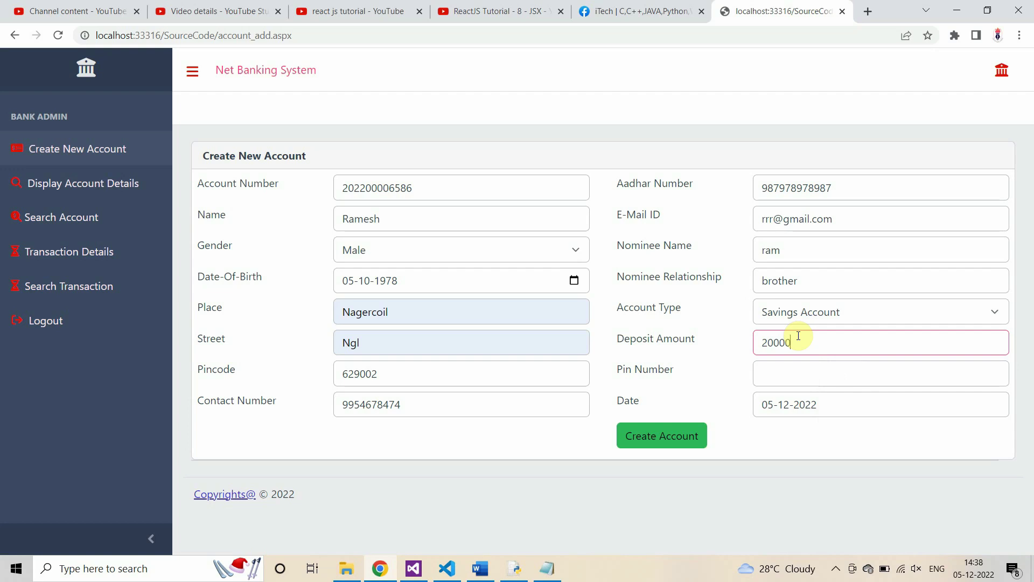
left_click(807, 373)
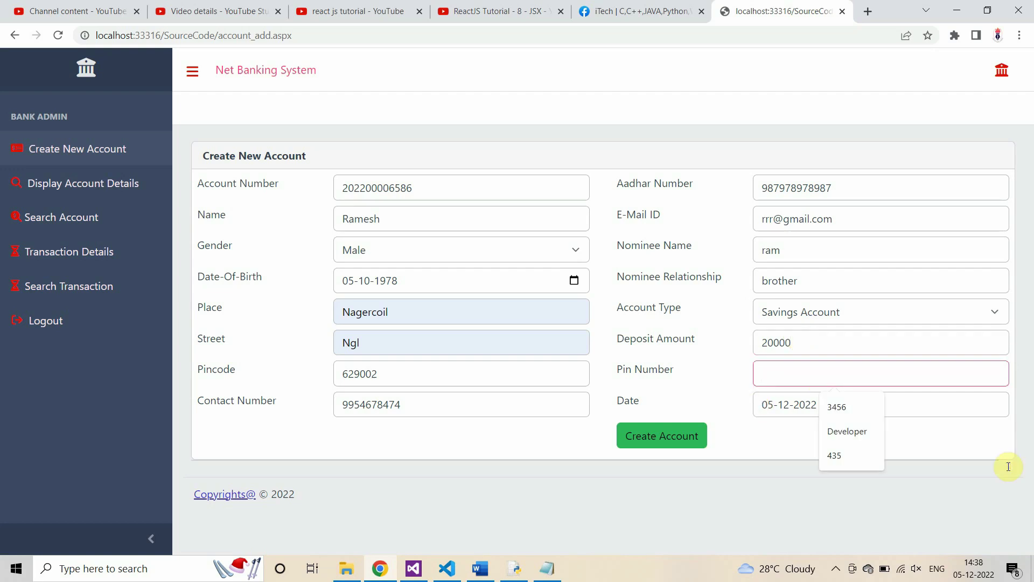
type("768")
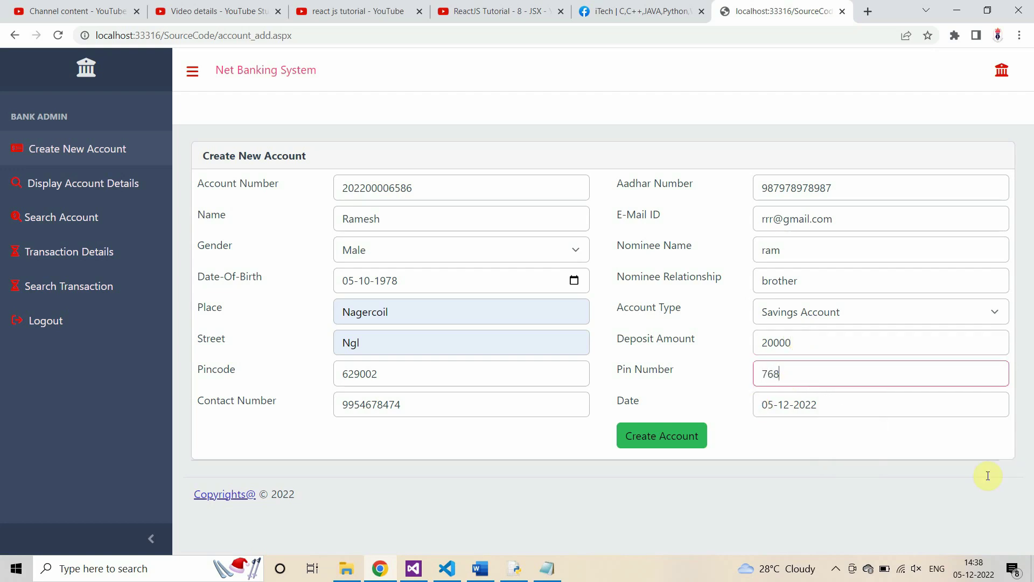
left_click(231, 193)
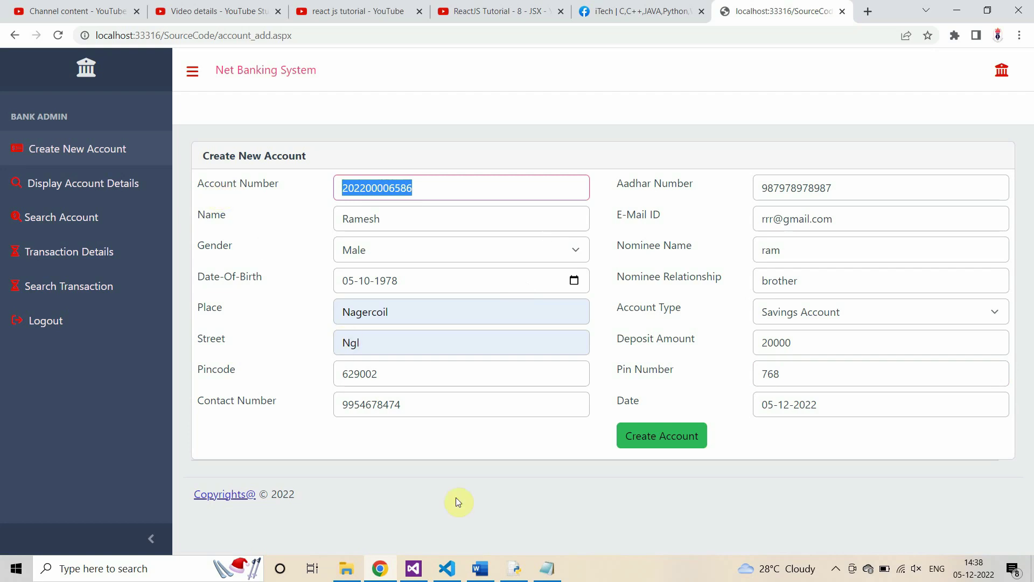
Step: Record the new account number and PIN in the Notepad notes
left_click(547, 569)
left_click(277, 284)
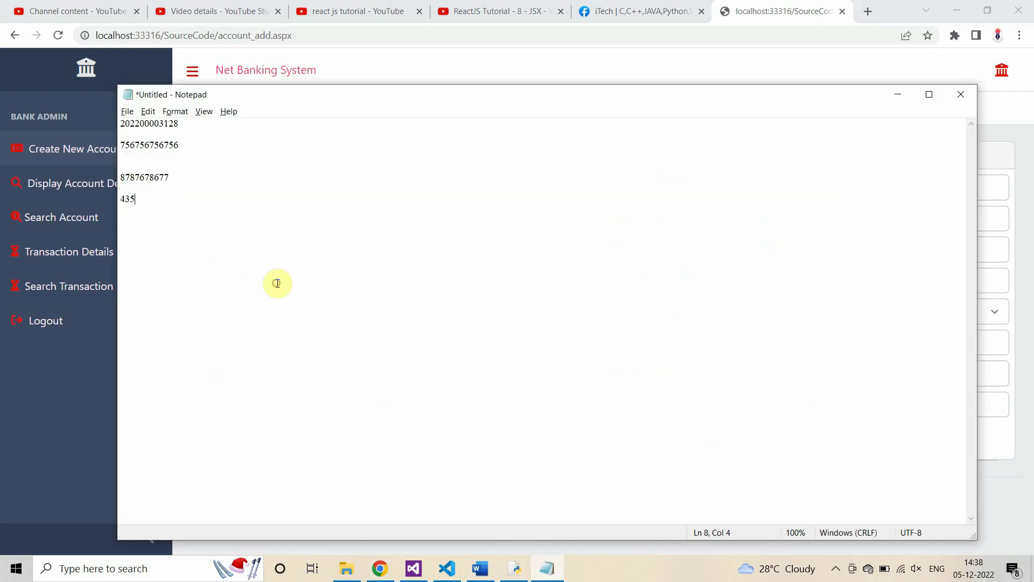
key("alt+Tab")
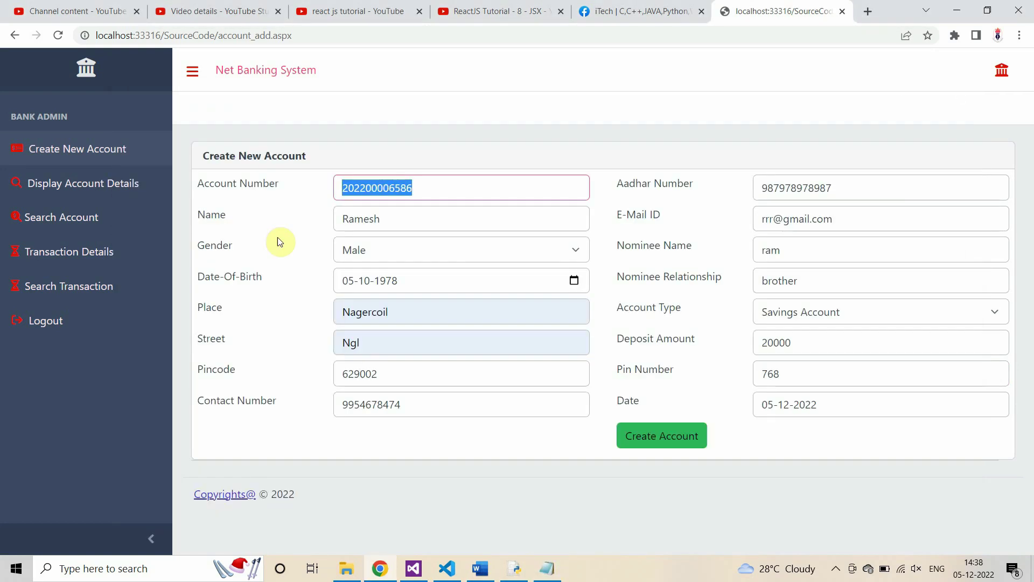
key("Tab")
key("ctrl+c")
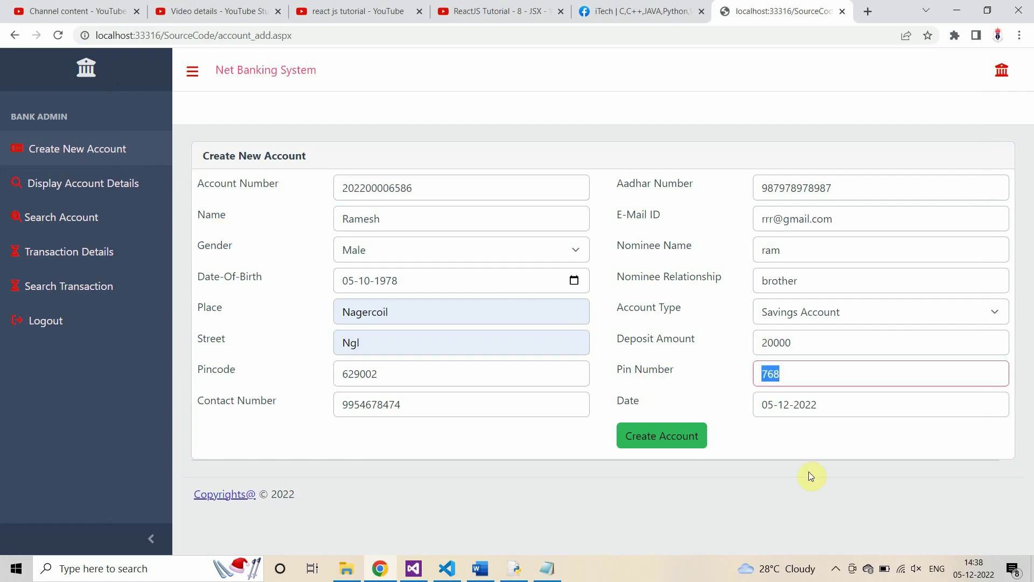
key("alt+Tab")
key("Return")
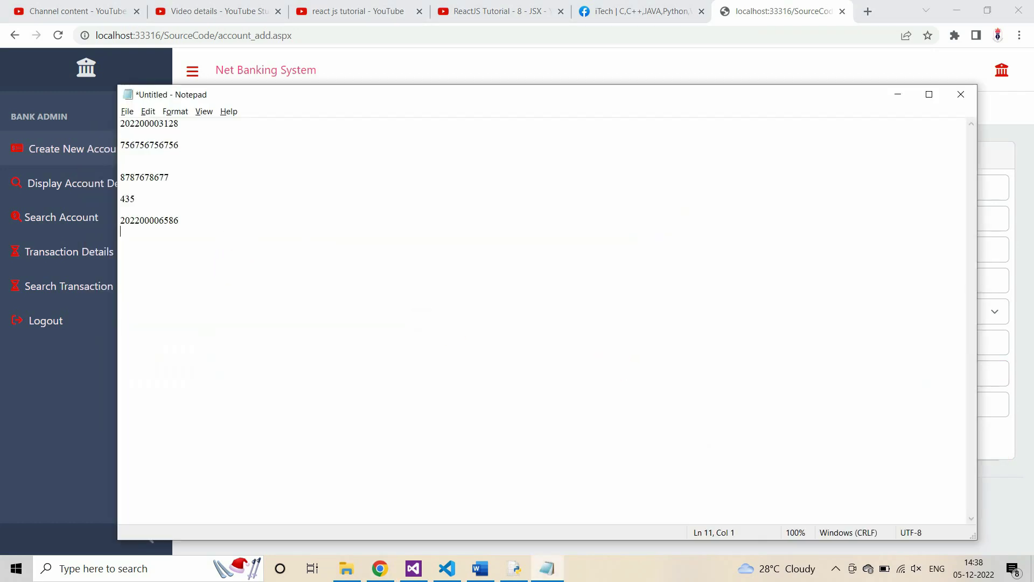
key("ctrl+v")
Step: Create the account and dismiss the 'Account Created Successfully' alert
key("alt+Tab")
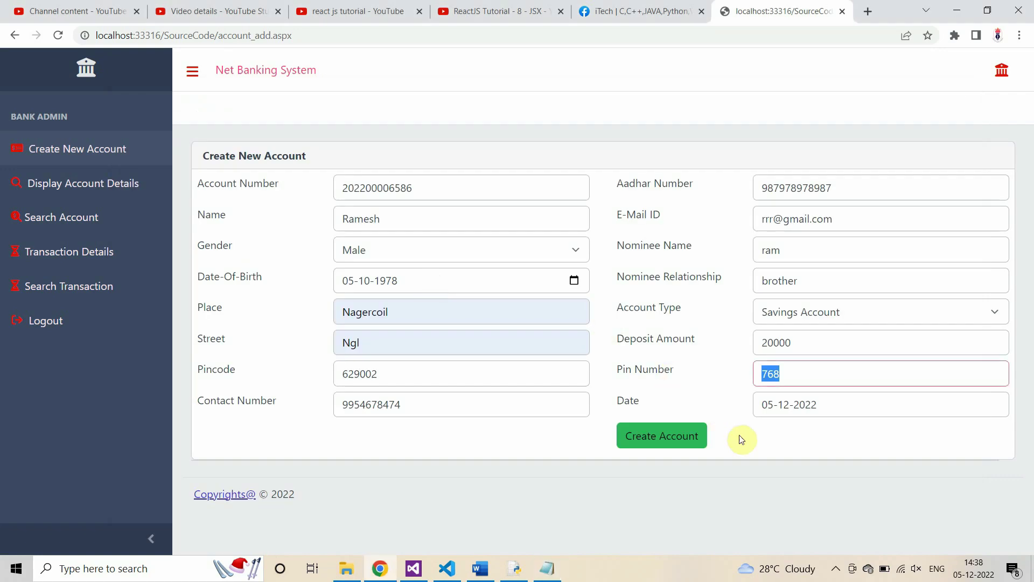
left_click(659, 437)
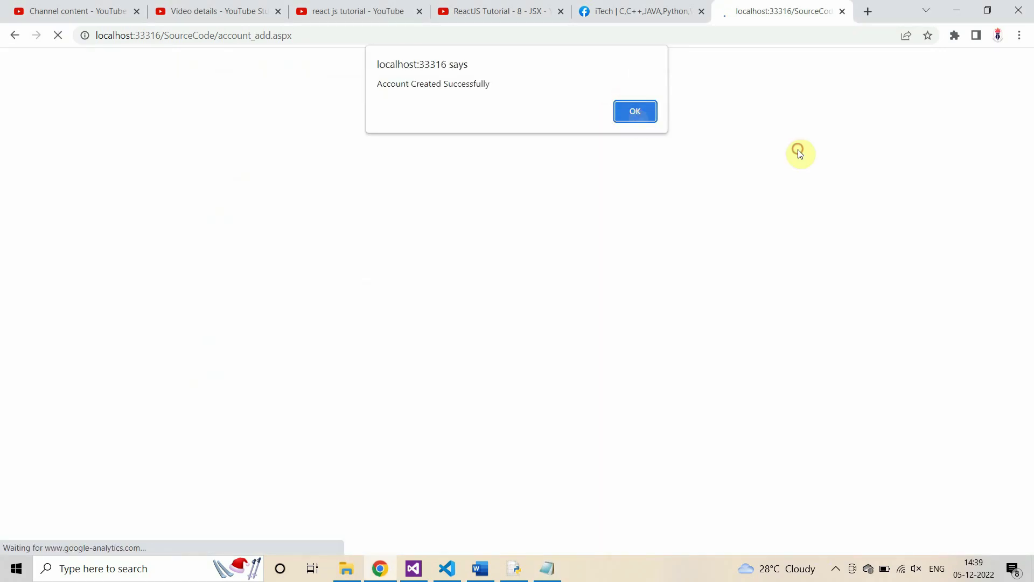
key("Return")
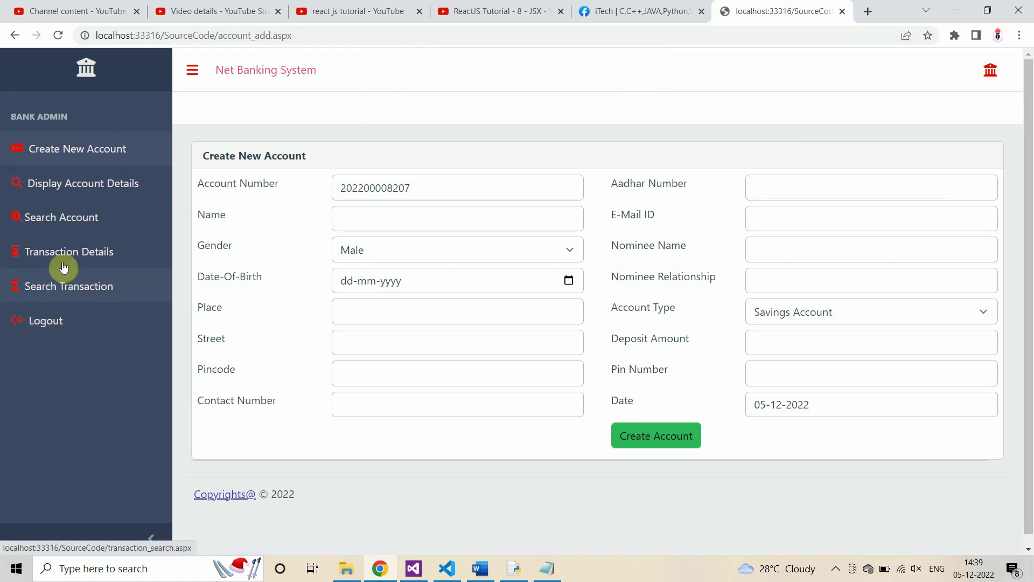
Step: Check the newest 20000 deposit rows in Transaction Details, then log out of admin
left_click(63, 266)
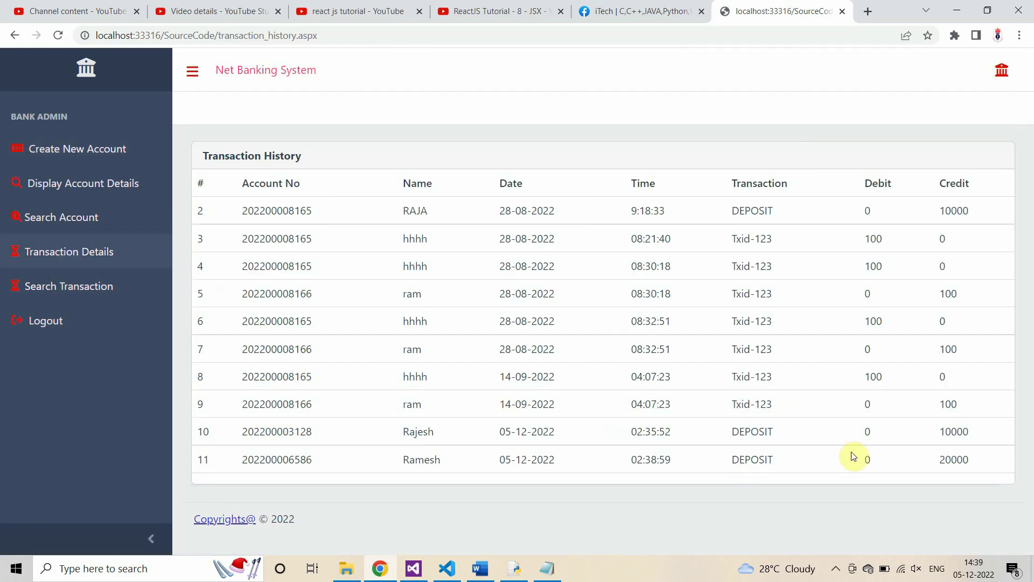
left_click_drag(248, 432, 970, 460)
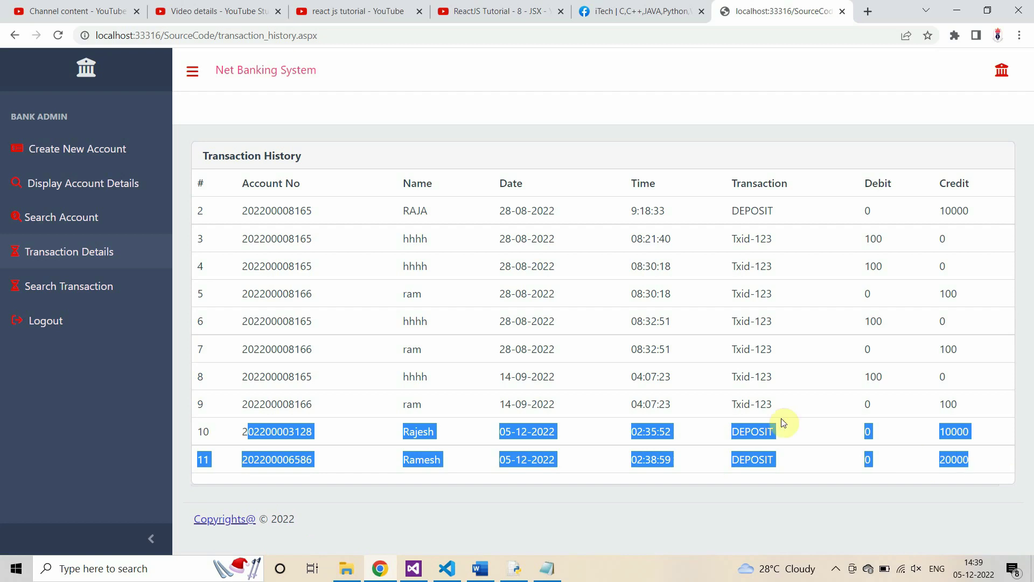
left_click(86, 282)
left_click(40, 333)
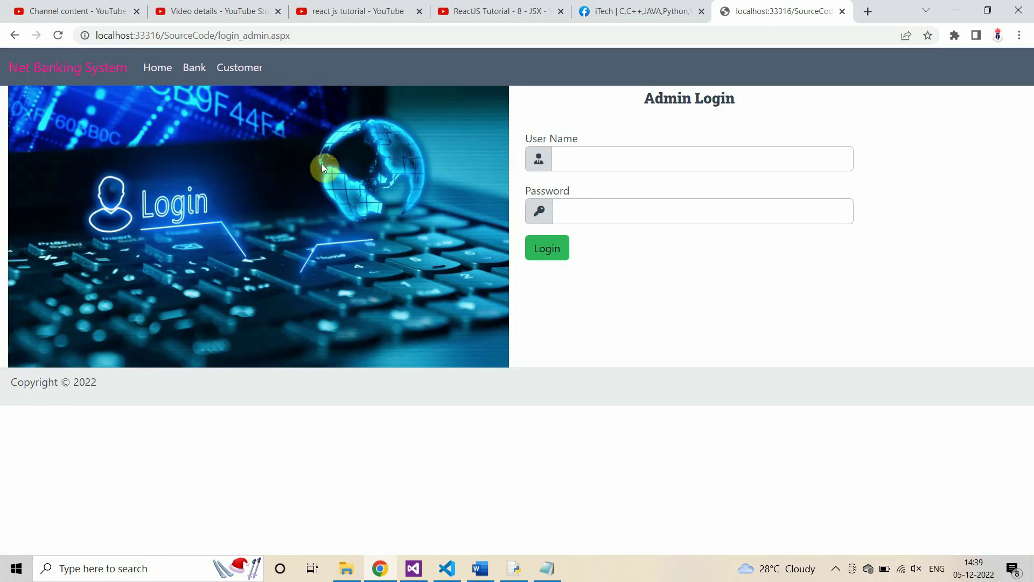
Step: Open the customer login page and paste the new account number from the notes
left_click(14, 35)
left_click(237, 68)
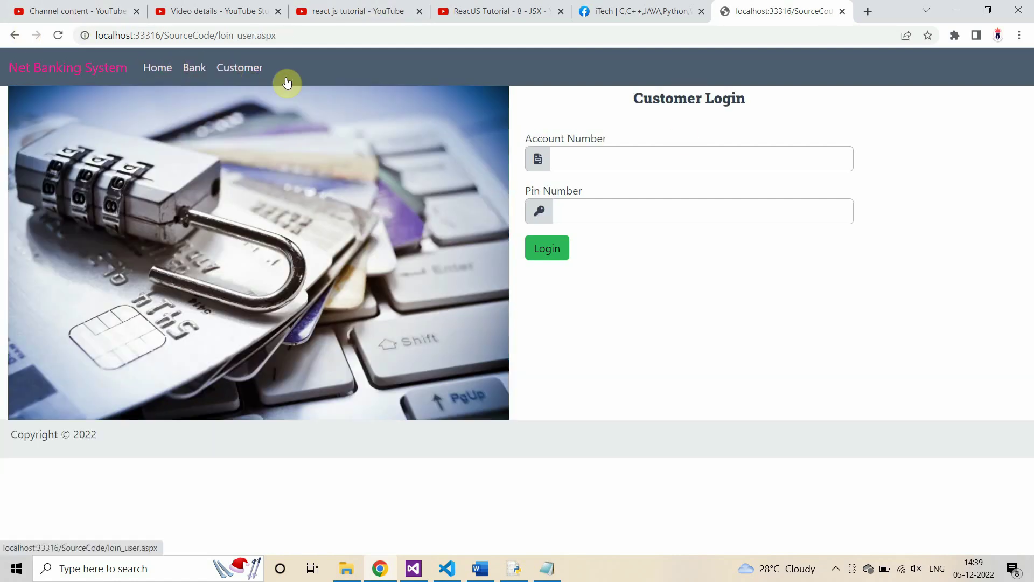
left_click(547, 568)
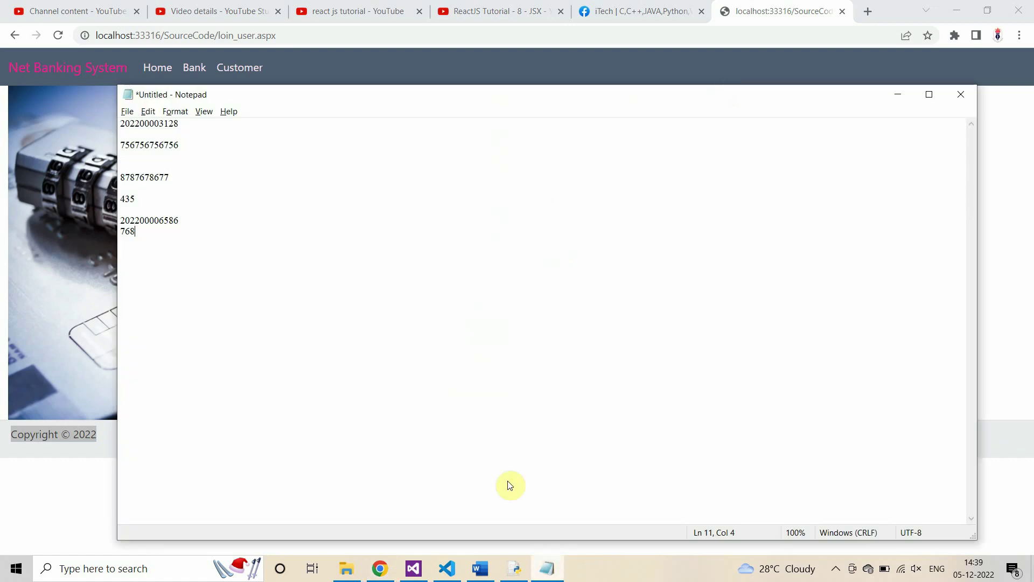
left_click(185, 221)
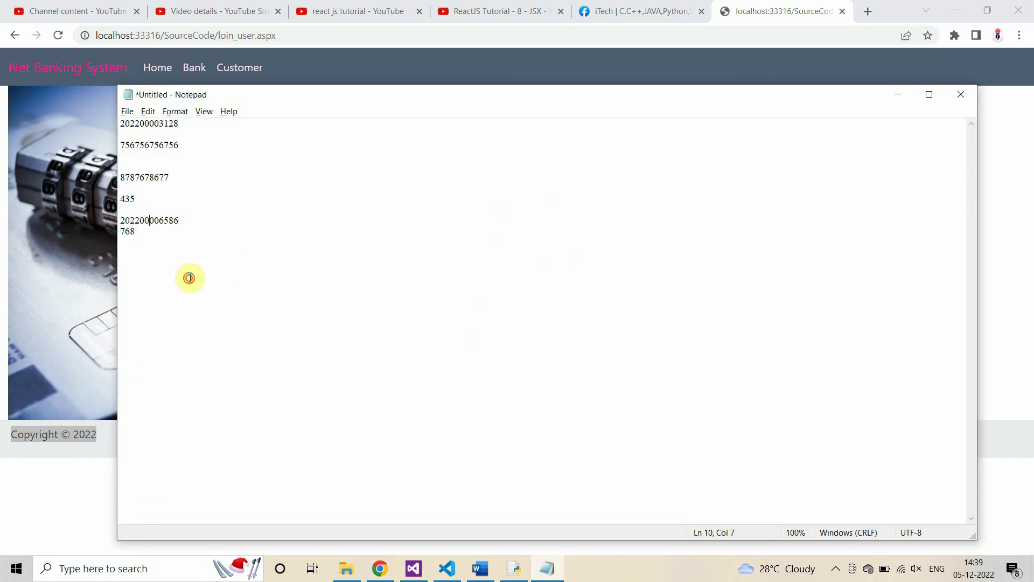
key("shift+Home")
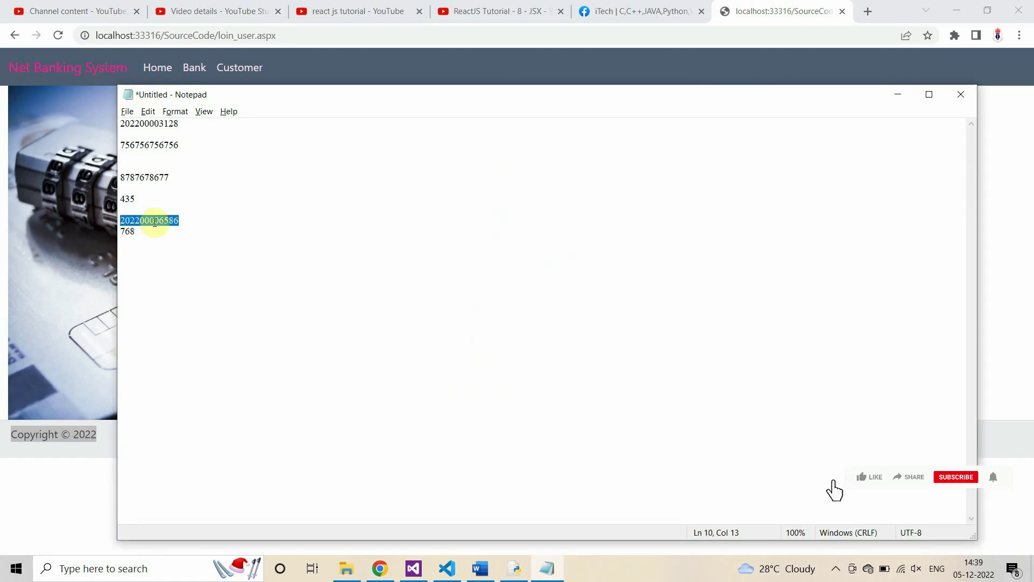
key("ctrl+c")
key("alt+Tab")
left_click(625, 164)
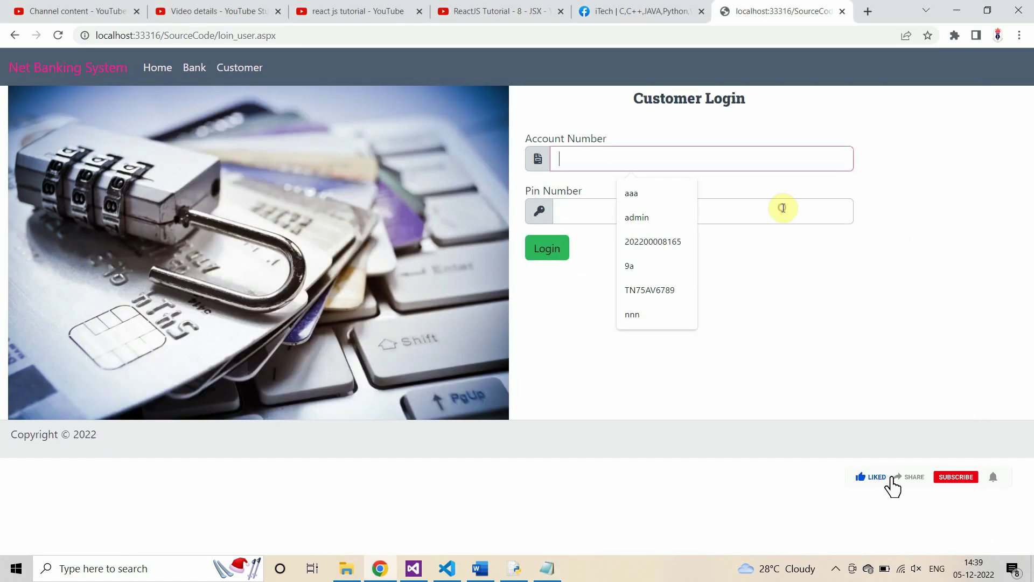
key("ctrl+v")
Step: Enter the PIN and log in as the new customer
key("alt+Tab")
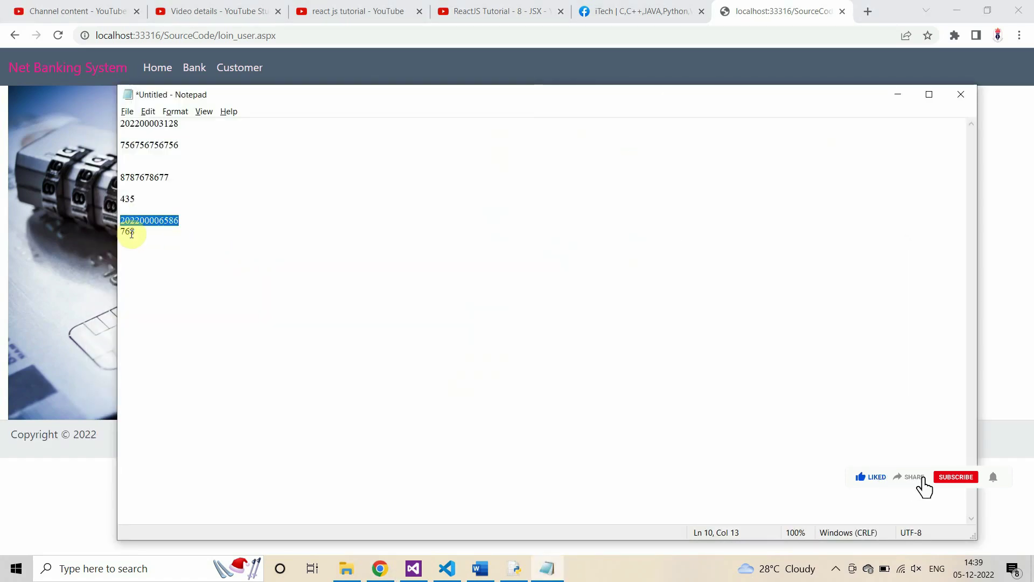
key("alt+Tab")
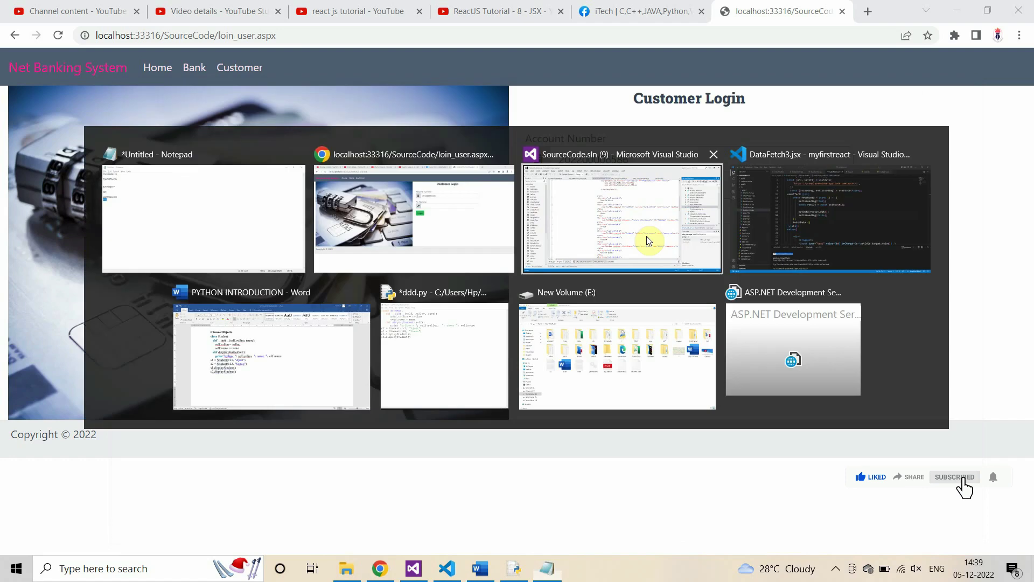
left_click(591, 212)
type("123")
left_click(544, 249)
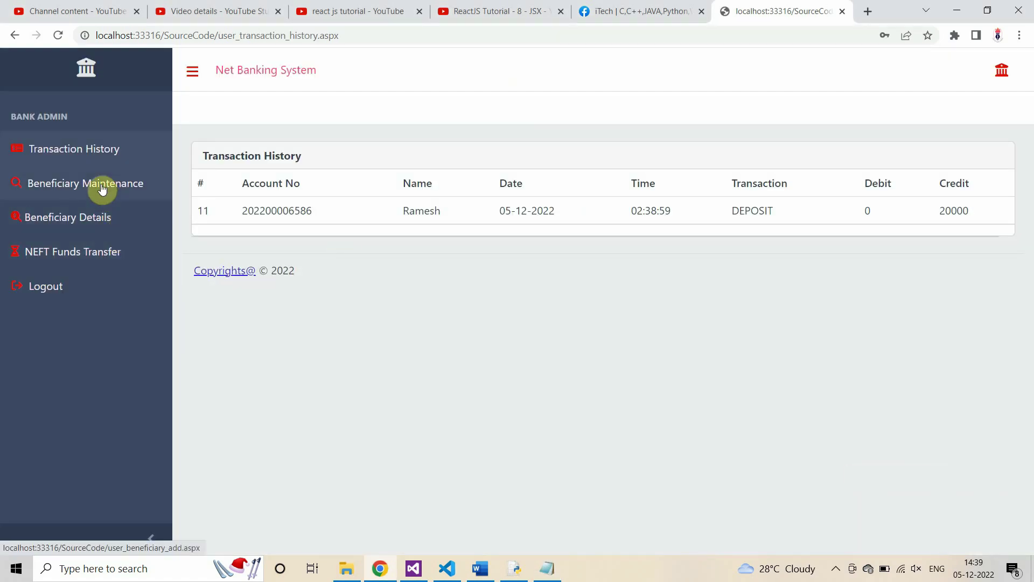
Step: Open Beneficiary Maintenance and enter beneficiary Id 67TN and the beneficiary's name
left_click(102, 189)
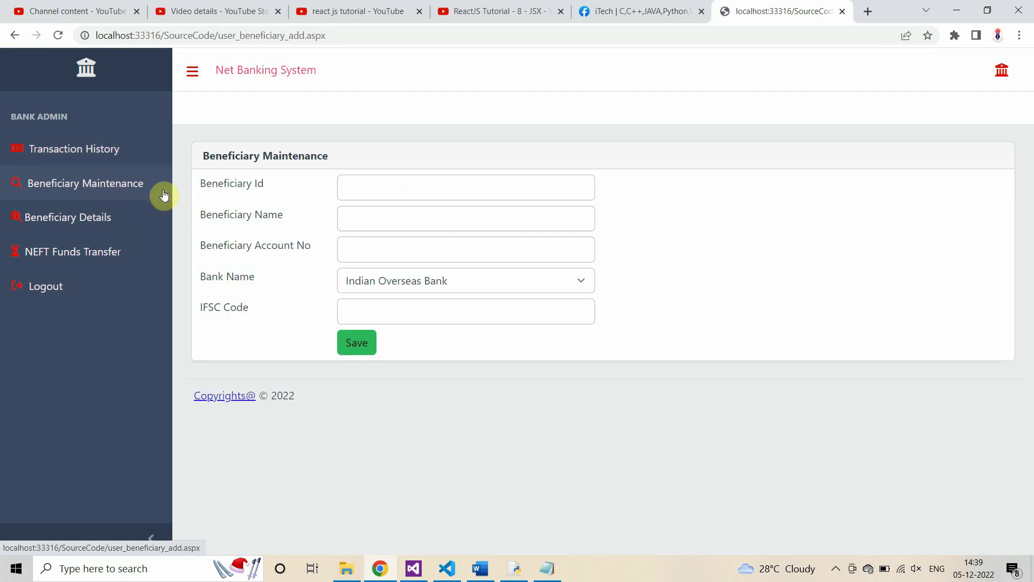
left_click(372, 190)
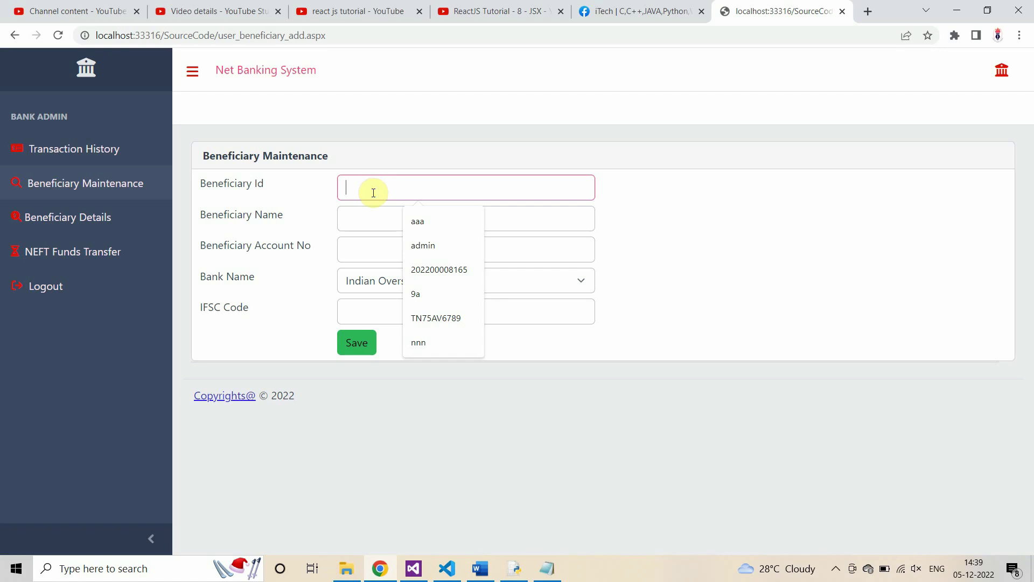
type("67T")
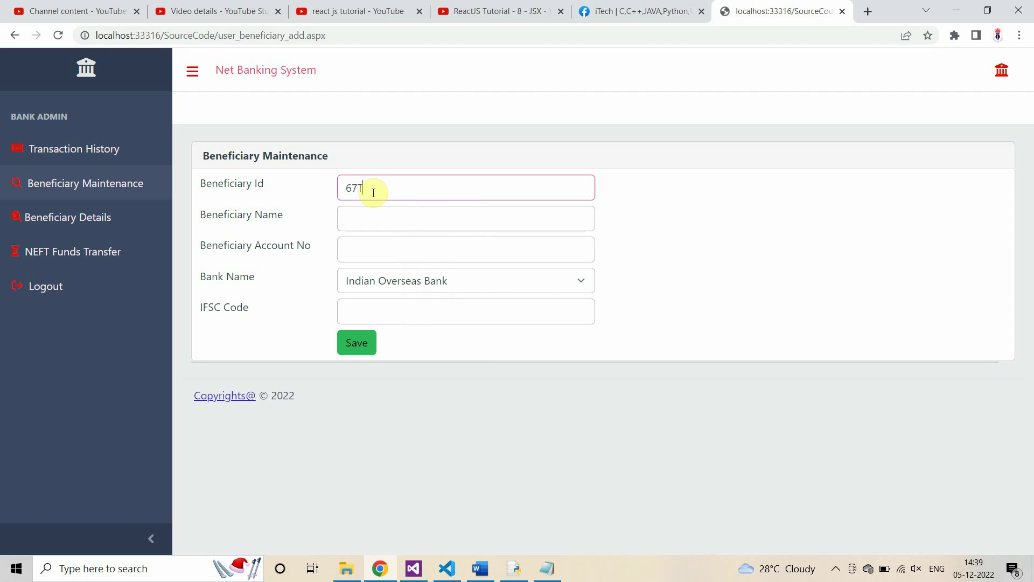
type("N")
left_click(375, 214)
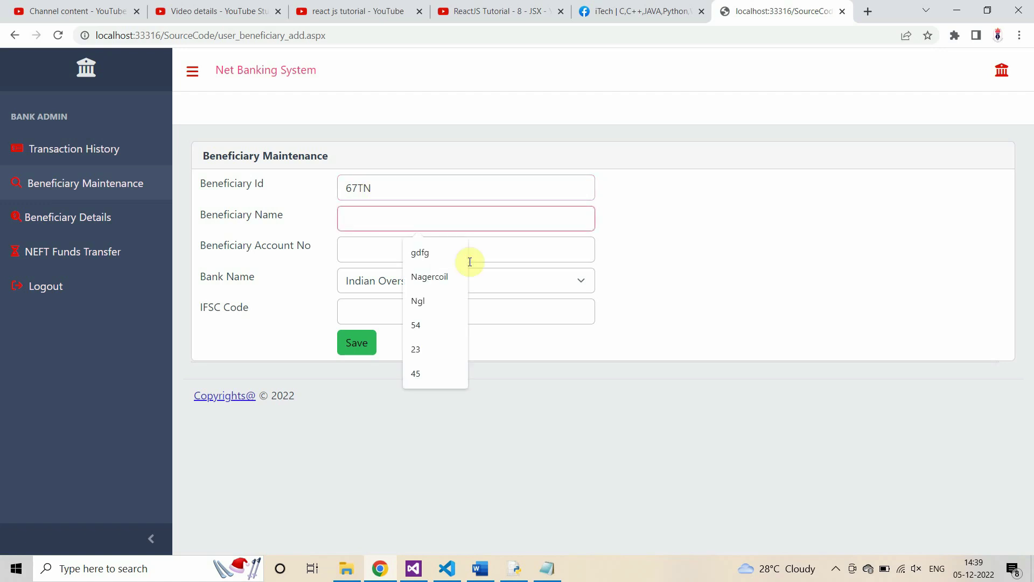
type("Ram")
type("e")
key("BackSpace")
key("BackSpace")
key("BackSpace")
key("BackSpace")
type("Rajesh")
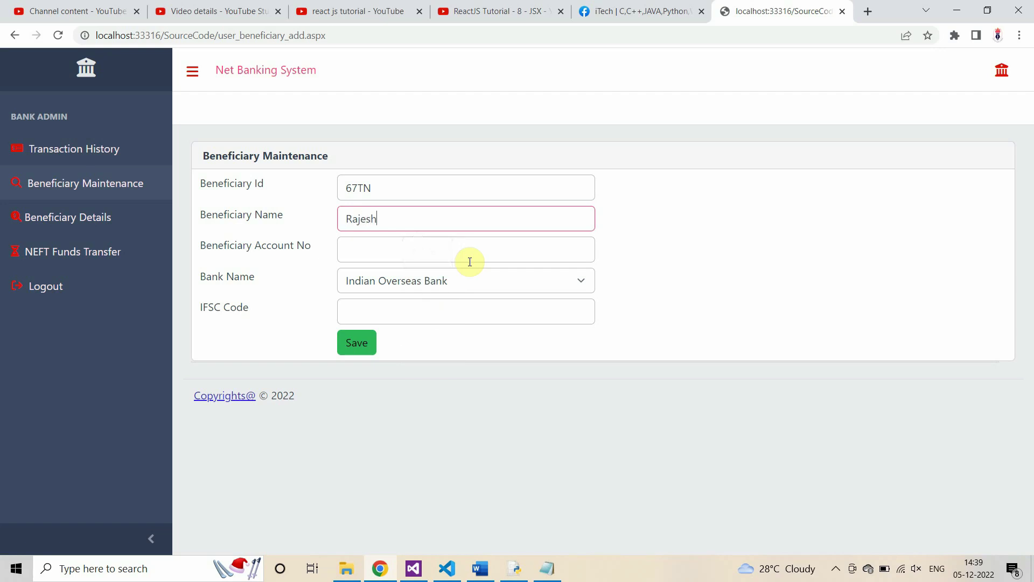
Step: Paste the first customer's account number from the notes as the beneficiary account
left_click(376, 248)
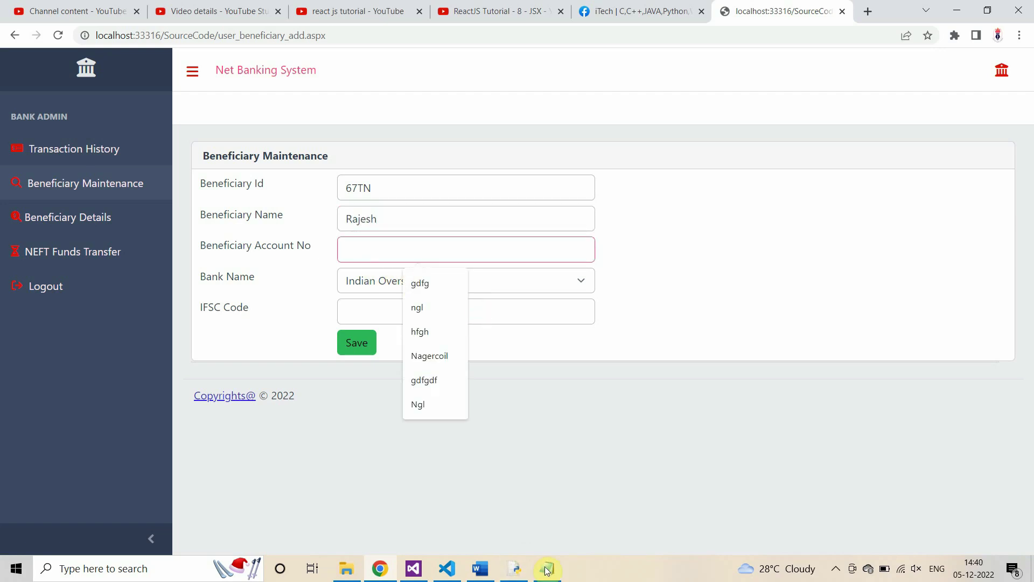
left_click(547, 569)
left_click_drag(183, 124, 91, 125)
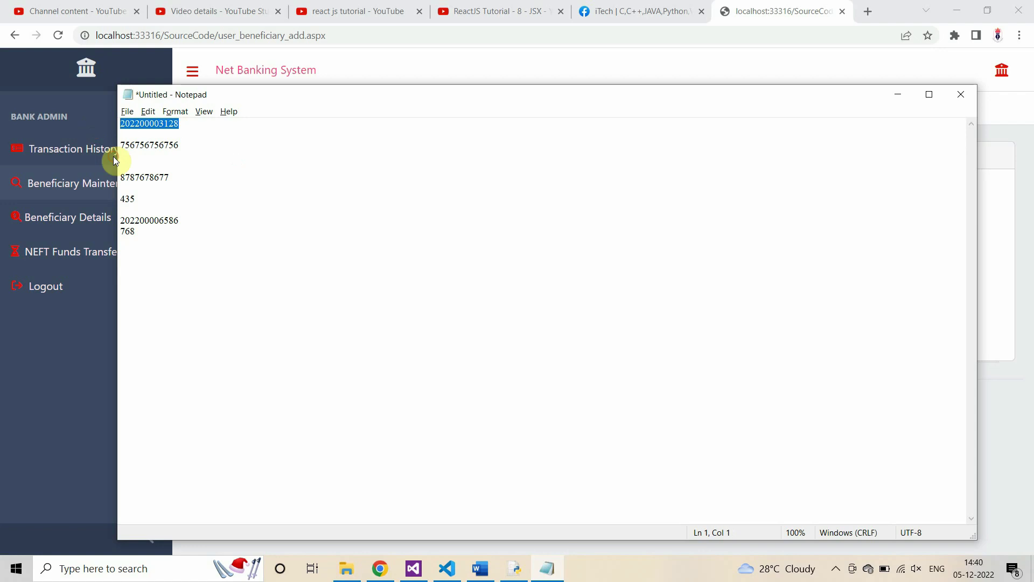
key("alt+Tab")
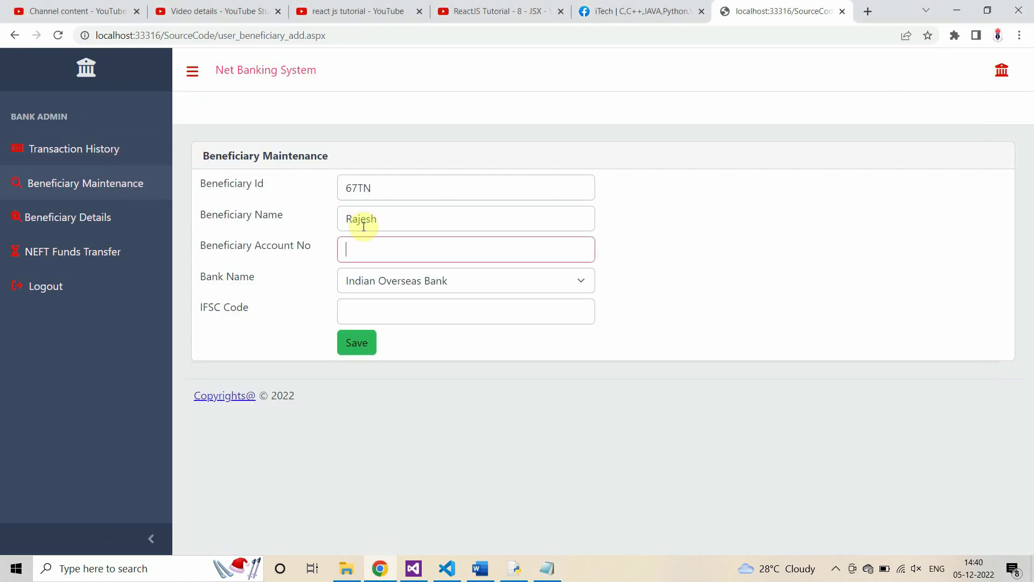
key("ctrl+v")
Step: Choose State Bank of India with IFSC SBI001 and save the beneficiary
left_click(404, 281)
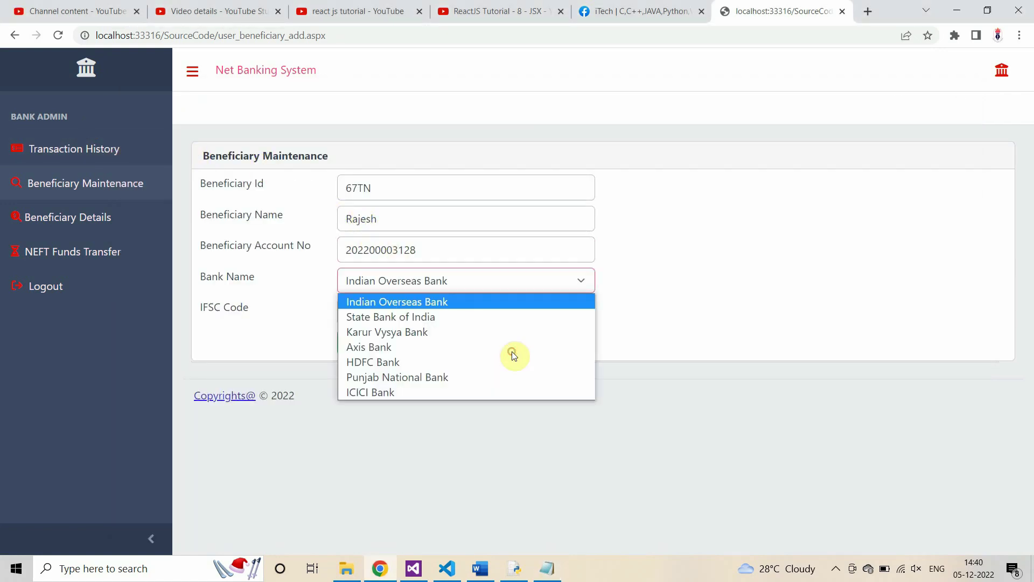
left_click(396, 319)
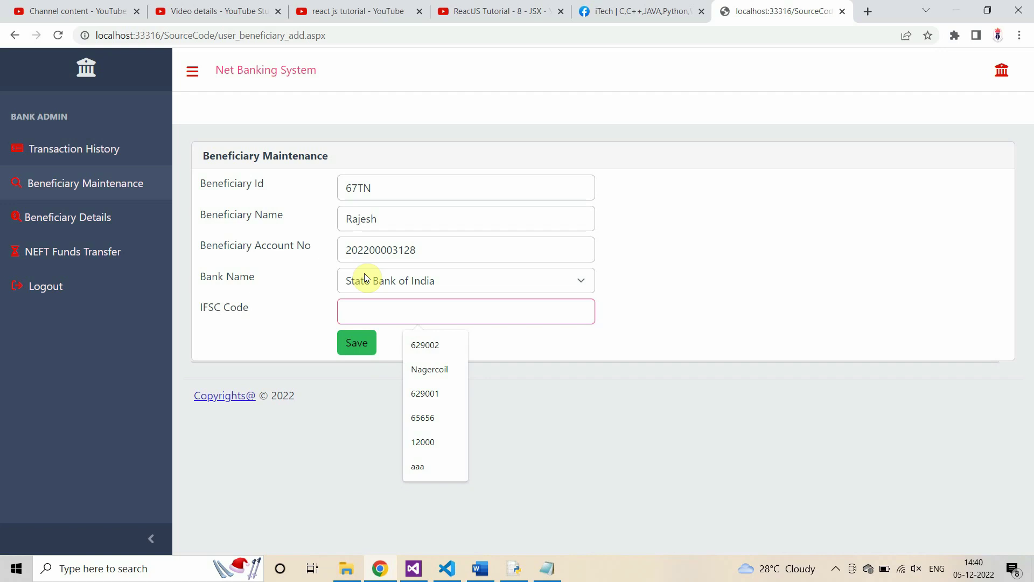
type("SBI001")
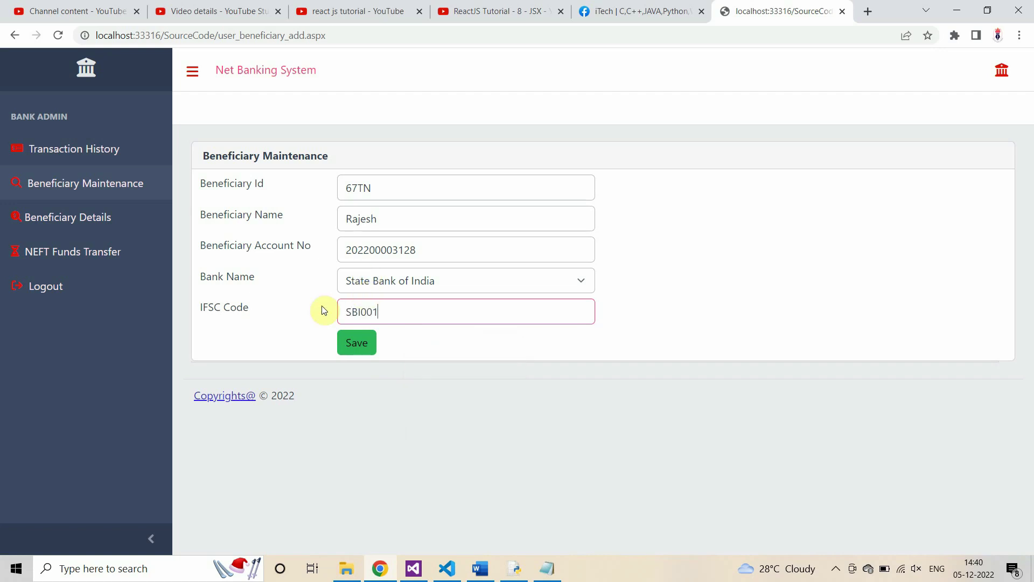
left_click(366, 348)
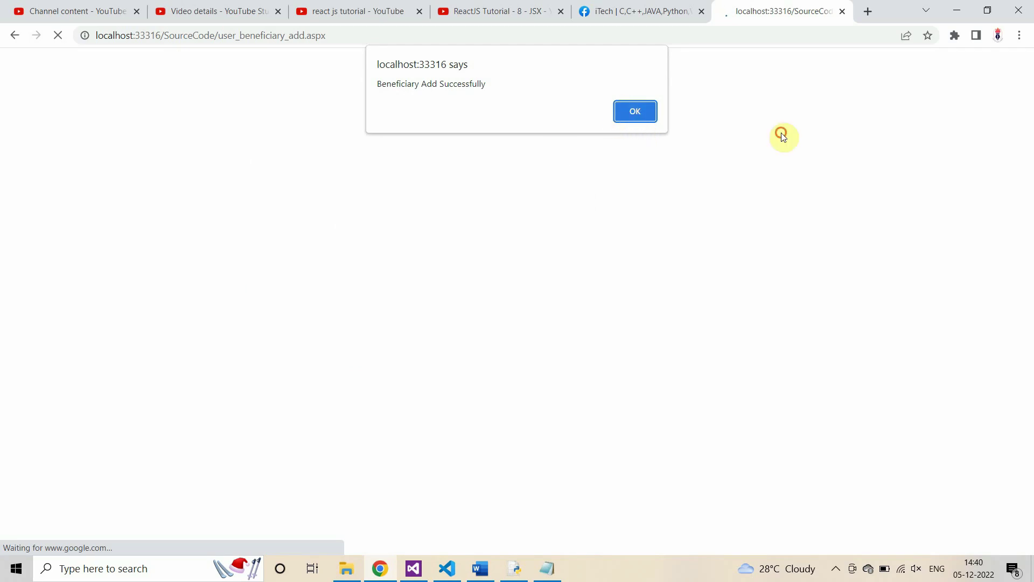
key("Return")
Step: Review 67TN in Beneficiary Details, then go to NEFT Funds Transfer
left_click(69, 221)
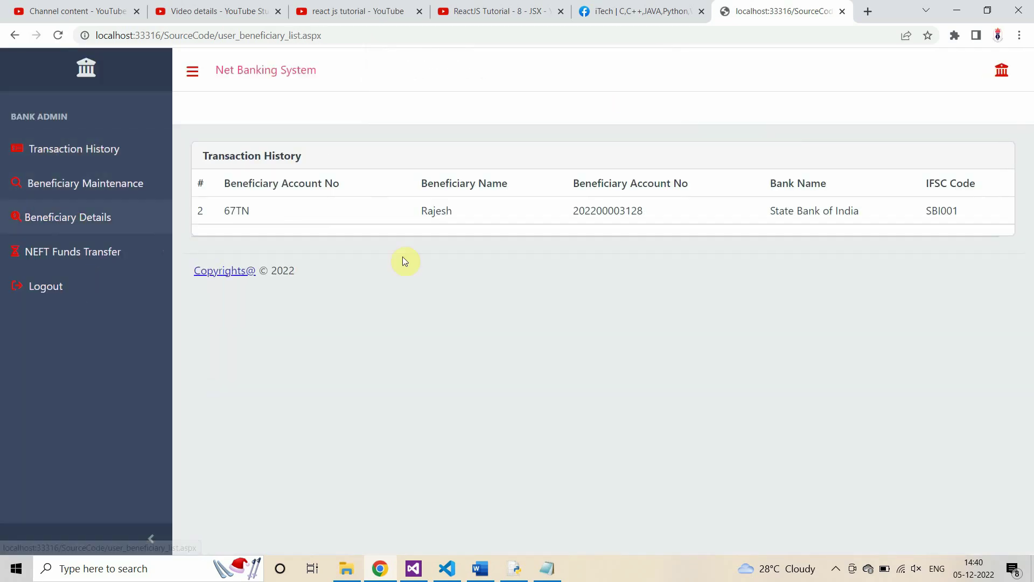
left_click_drag(270, 215, 953, 214)
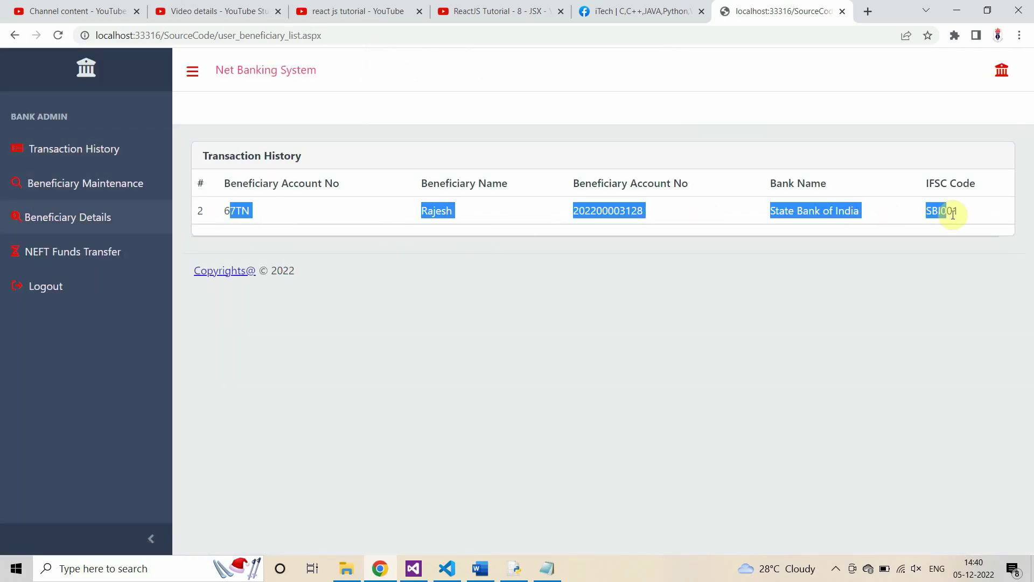
left_click(953, 214)
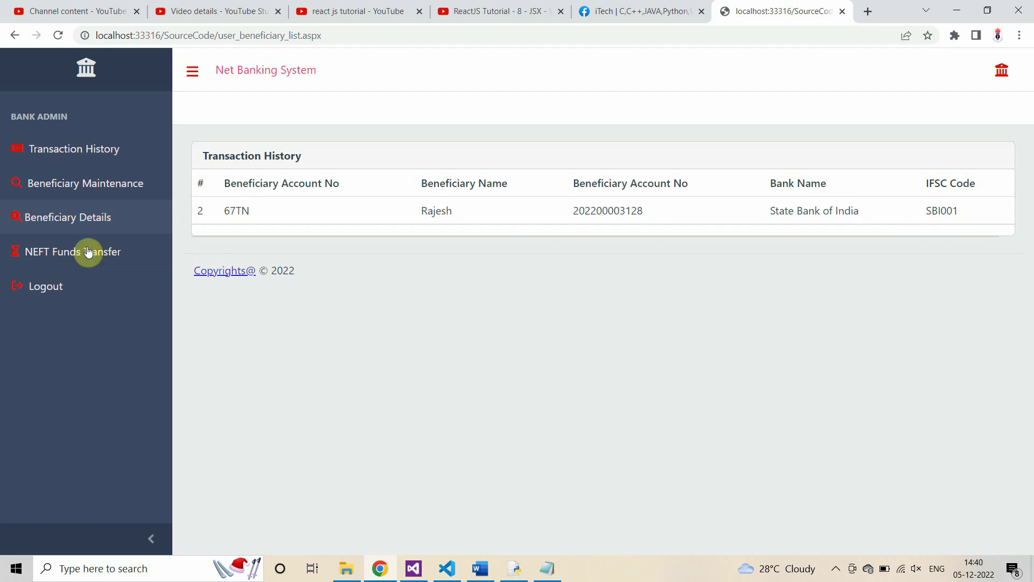
left_click(56, 250)
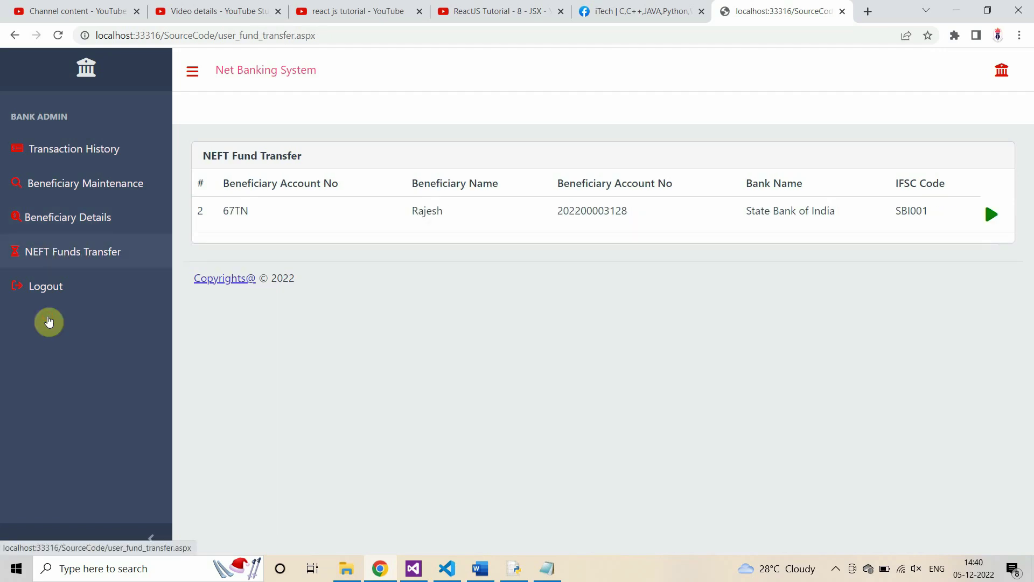
Step: Try saving beneficiary 4756 with a bogus account number, Karur Vysya Bank and IFSC 34534
left_click(67, 185)
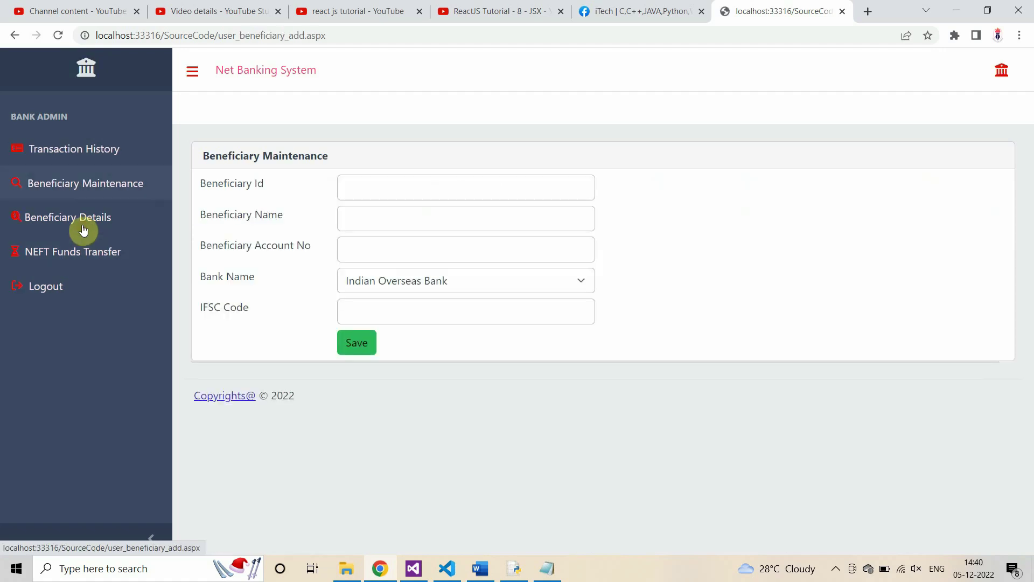
left_click(386, 189)
type("4756")
left_click(366, 223)
type("fjghj")
left_click(363, 251)
type("75757")
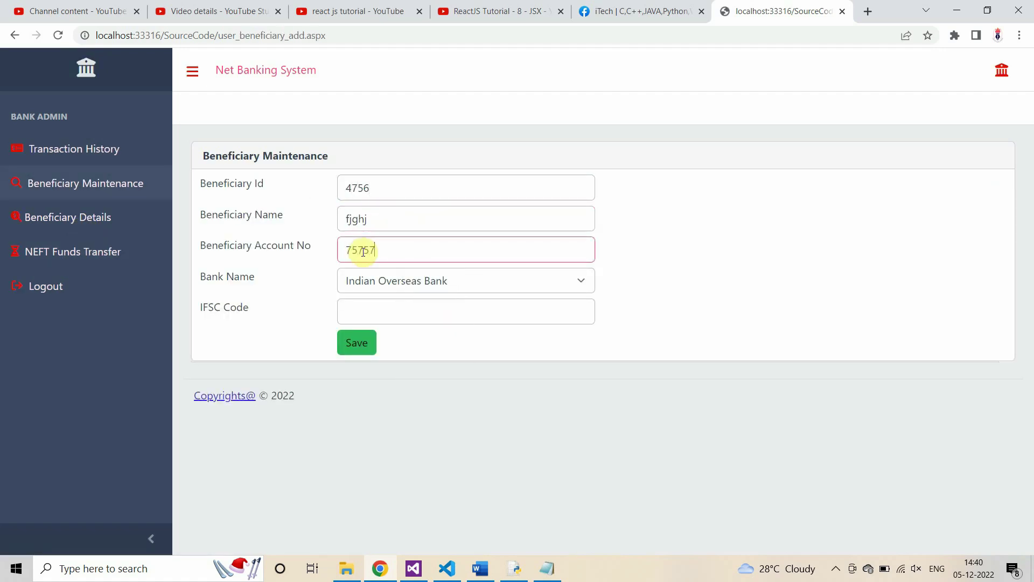
type("567657567575")
left_click(416, 280)
left_click(387, 331)
left_click(392, 311)
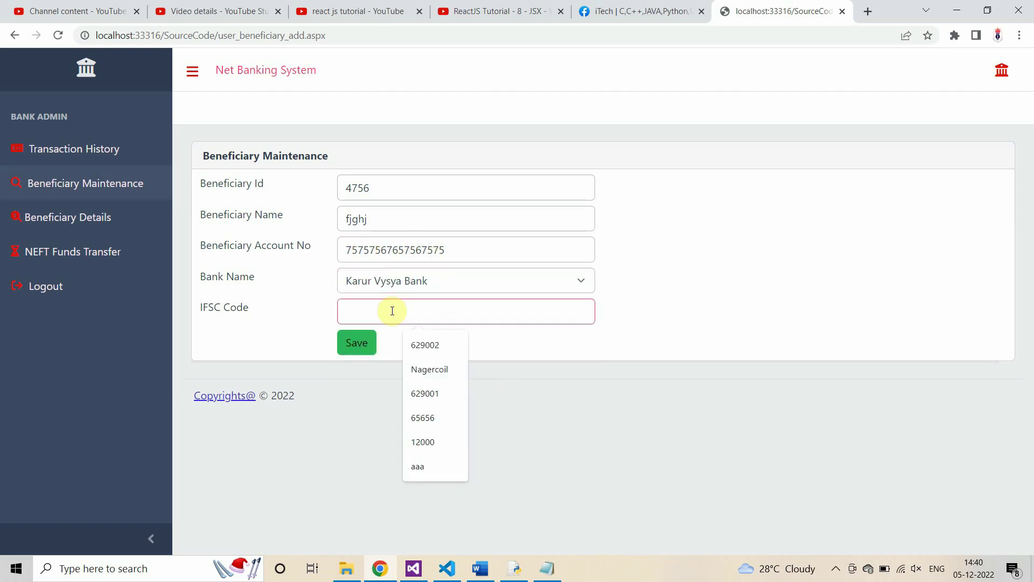
type("34534")
left_click(353, 345)
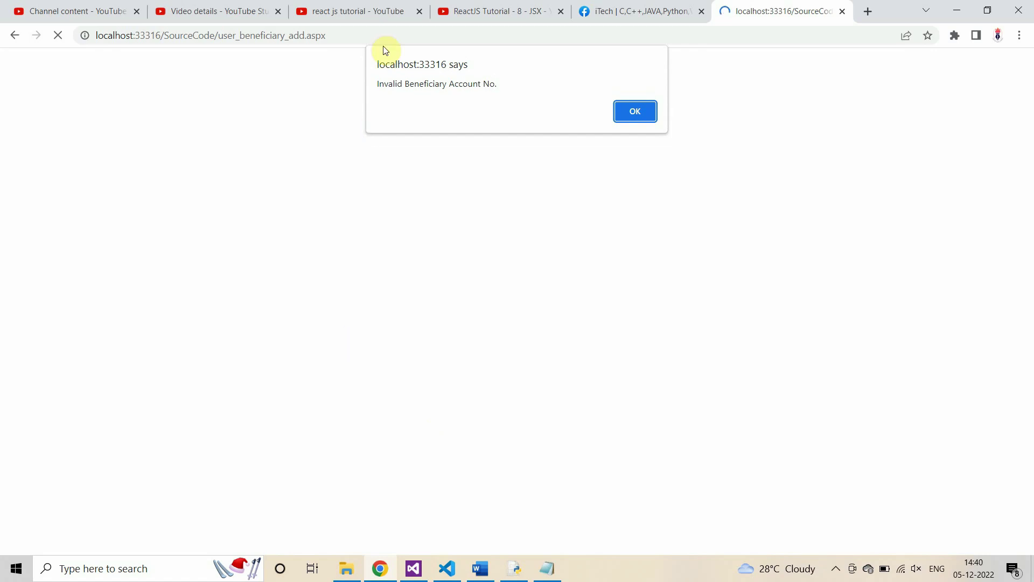
Step: Read and dismiss the 'Invalid Beneficiary Account No.' alert, then check Beneficiary Details
double_click(431, 85)
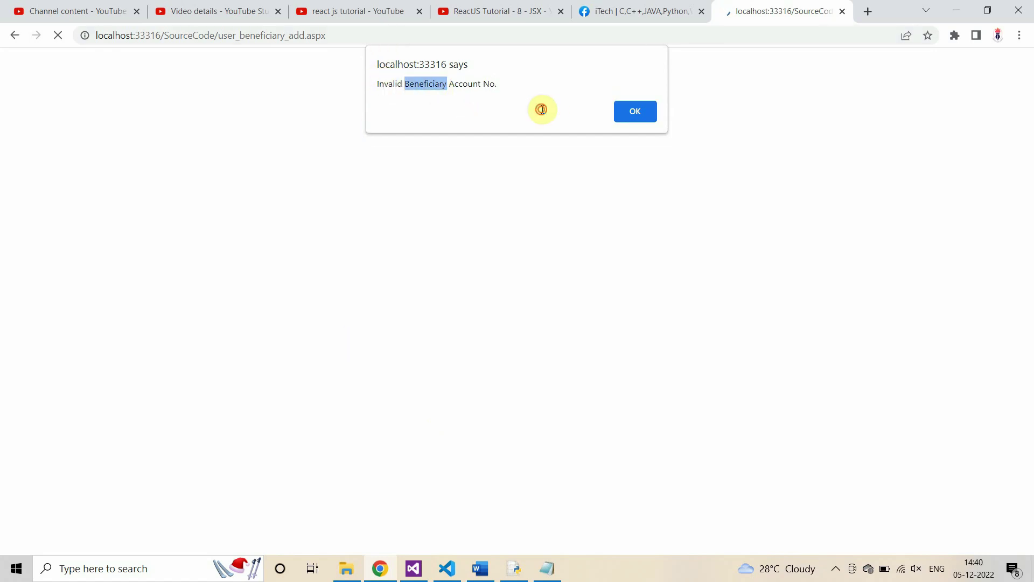
triple_click(410, 89)
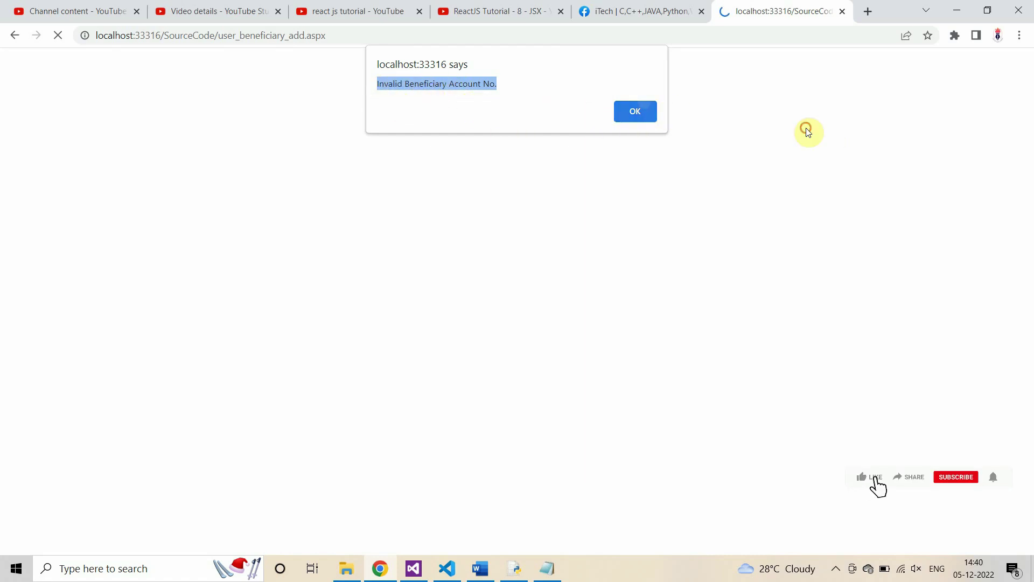
key("Return")
left_click(67, 218)
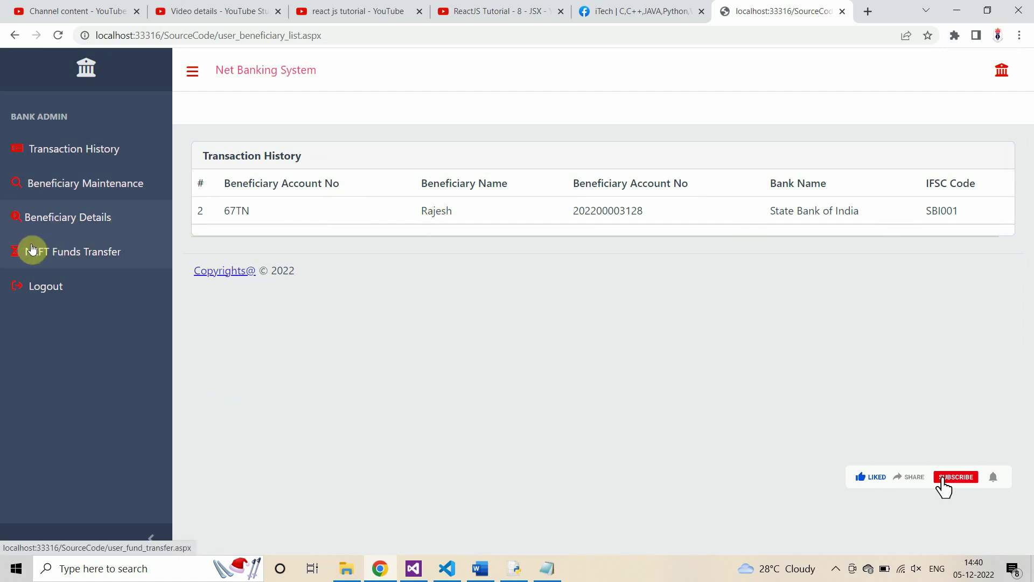
Step: Send a 1000 NEFT transfer to beneficiary 67TN and dismiss the success message
left_click(56, 195)
left_click(58, 220)
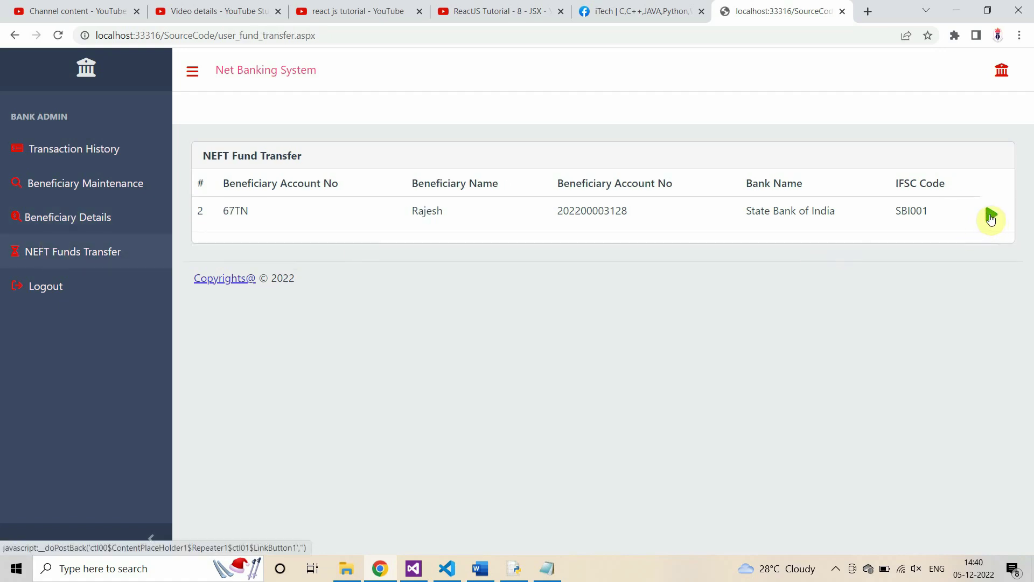
left_click(992, 214)
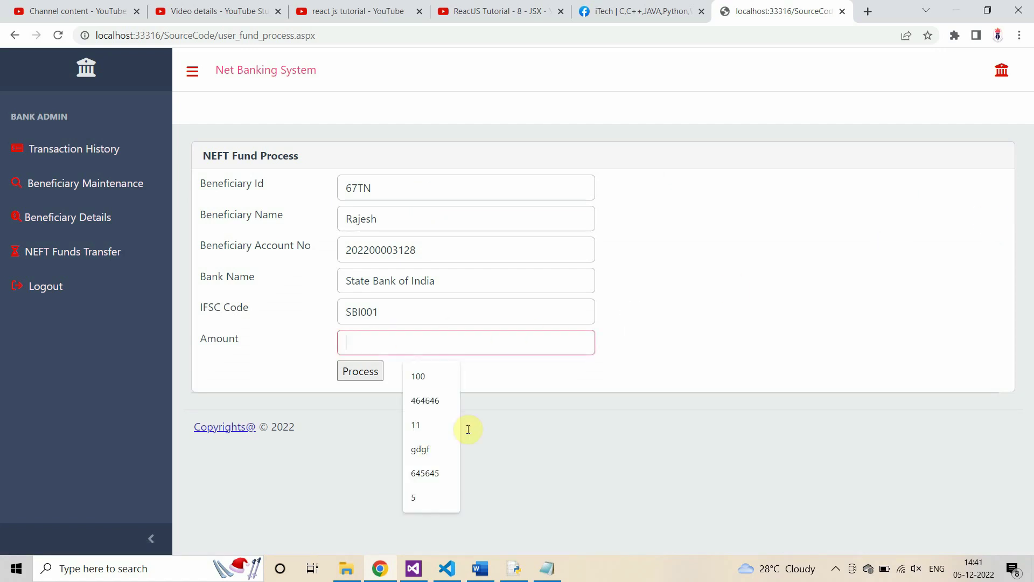
type("1")
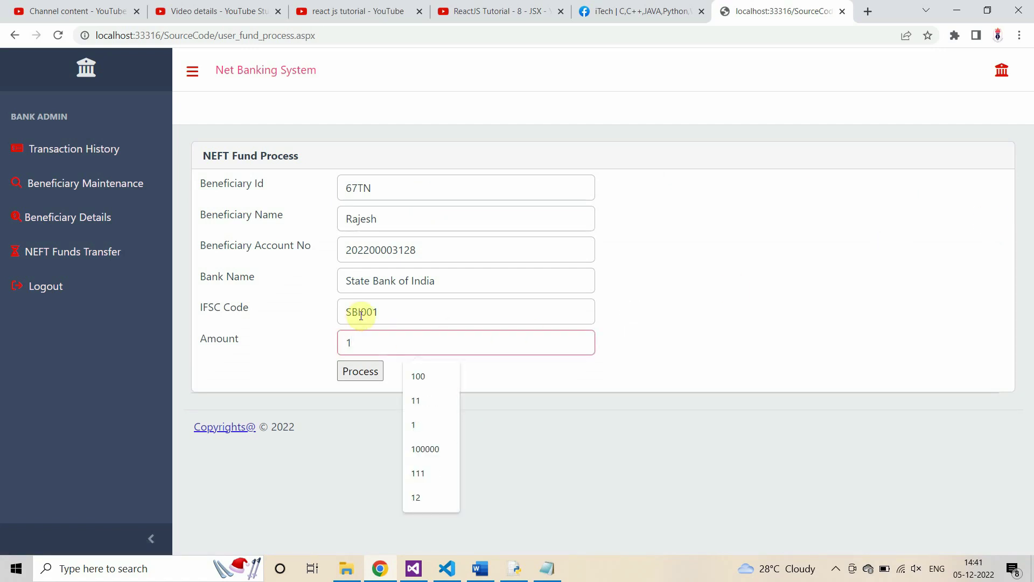
type("000")
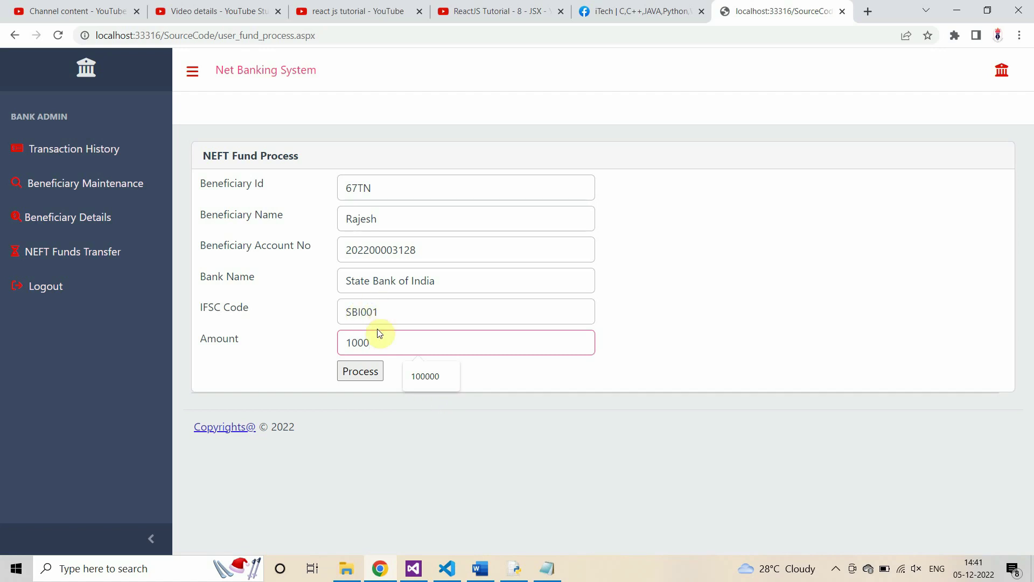
left_click(452, 459)
left_click(363, 371)
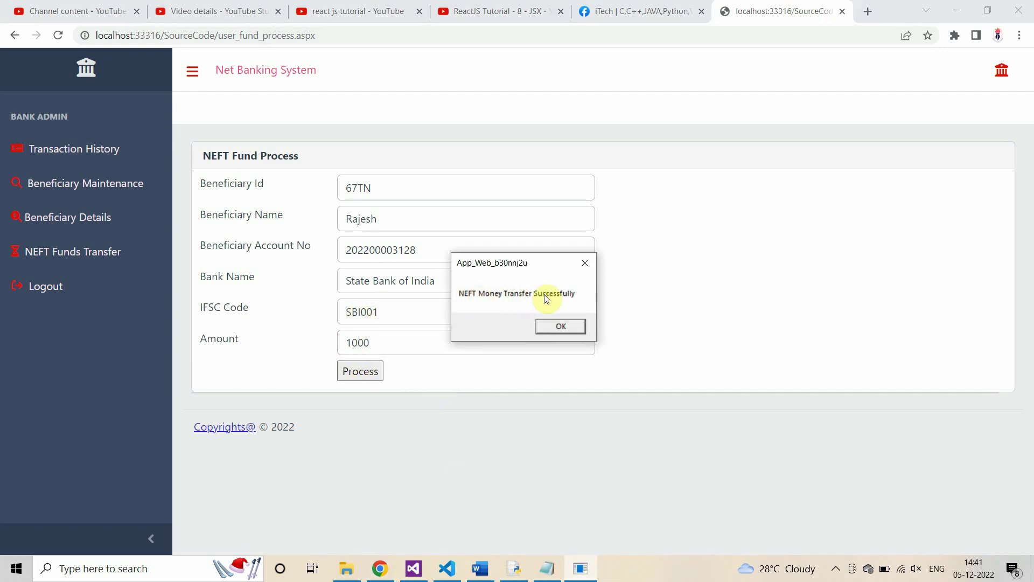
left_click(561, 327)
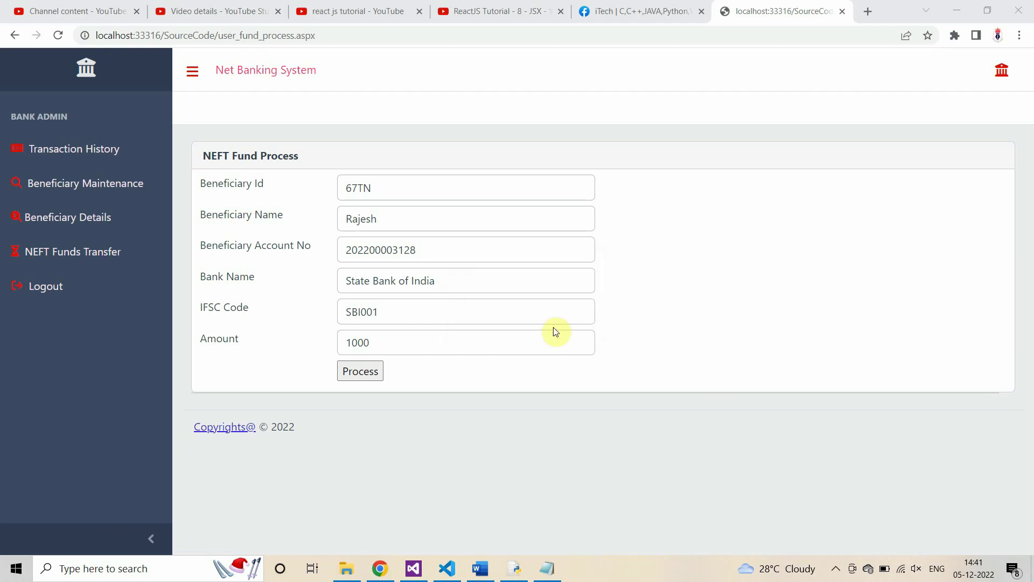
Step: Confirm the 1000 debit to Txid-67TN in the customer's transaction history
left_click(59, 221)
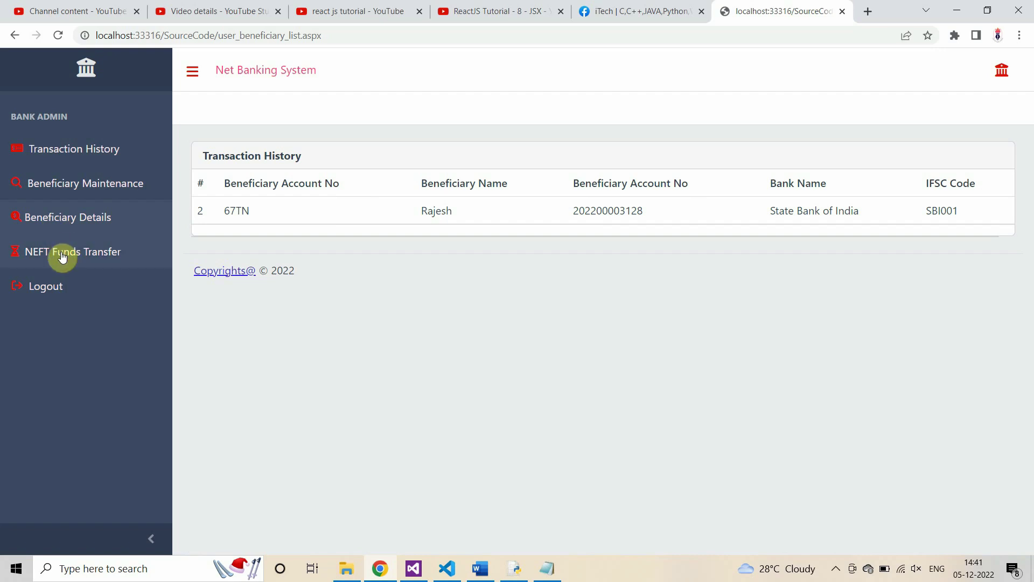
left_click(63, 252)
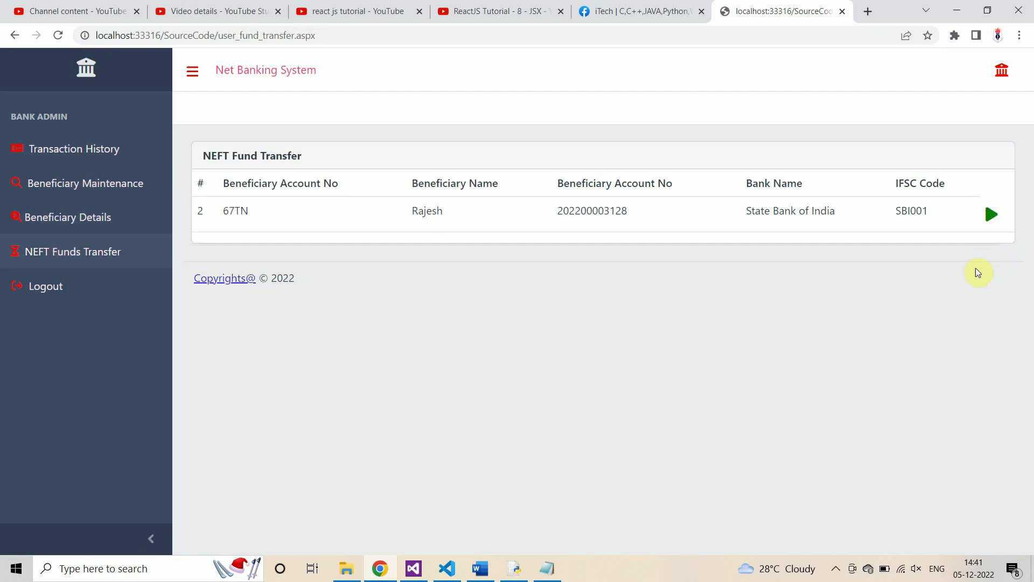
left_click(112, 235)
left_click(104, 158)
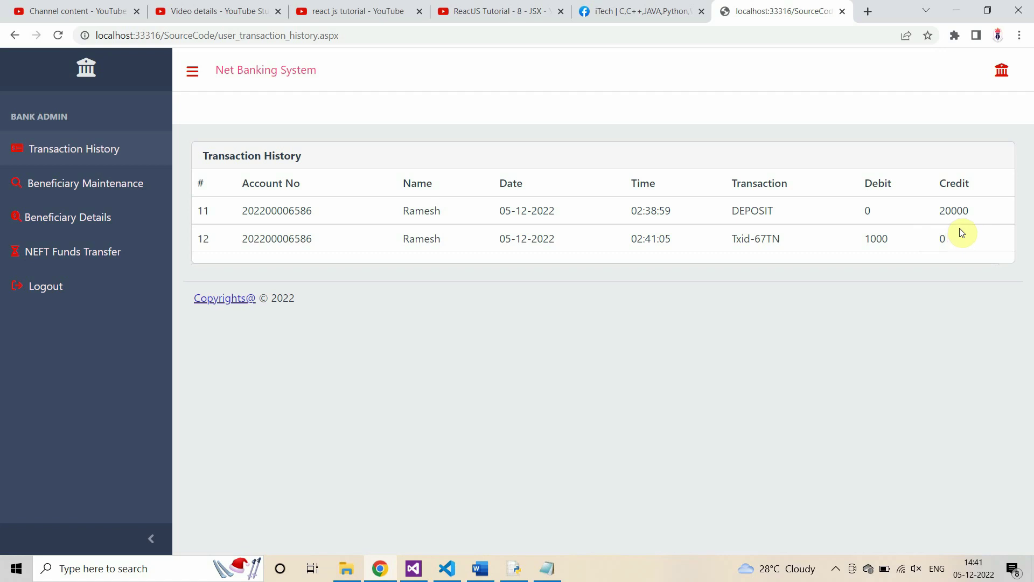
left_click_drag(234, 211, 820, 233)
left_click(926, 266)
Step: Log out and paste the beneficiary's account number into the customer login
left_click(43, 360)
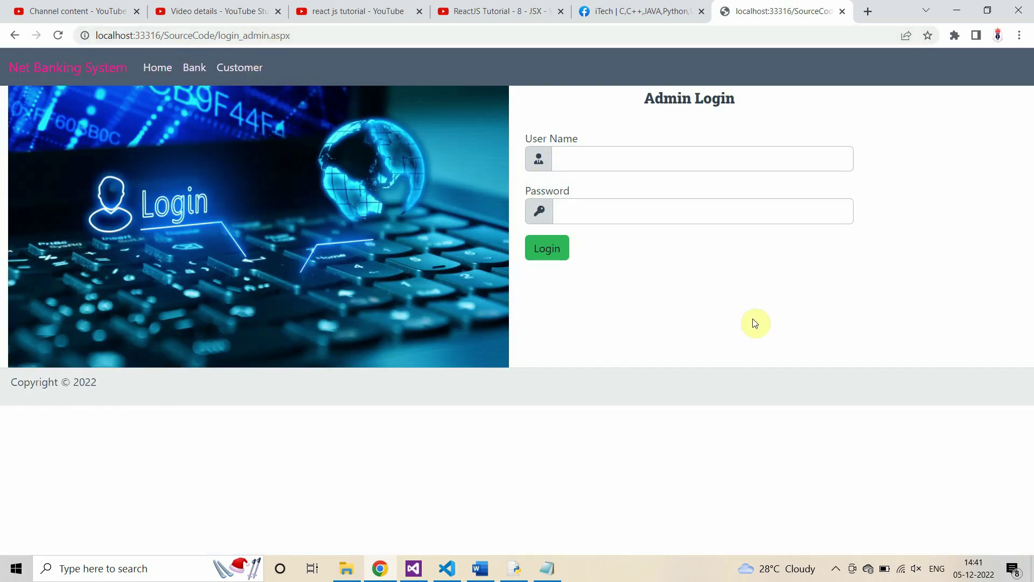
left_click(548, 569)
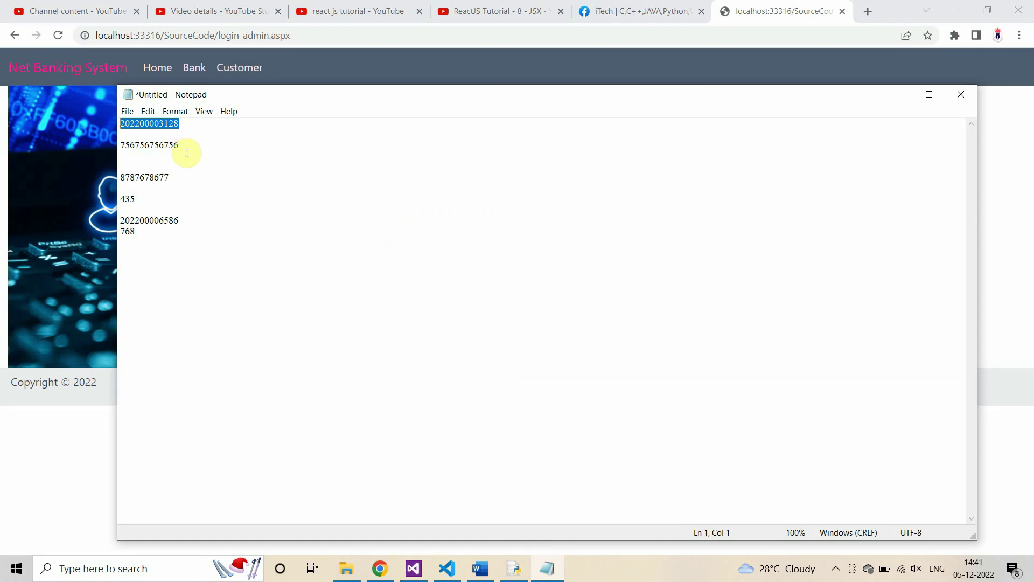
key("alt+Tab")
left_click(231, 75)
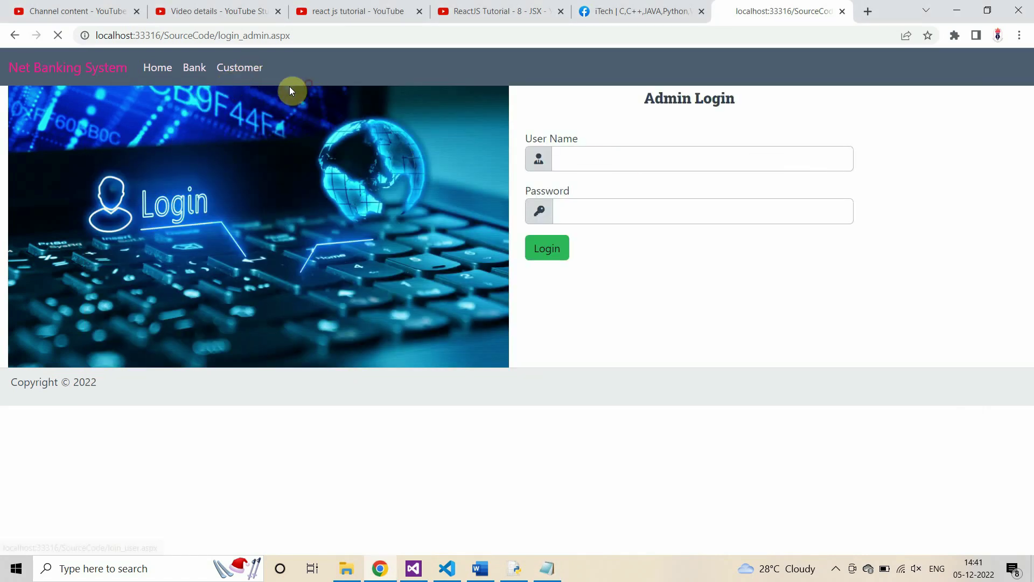
left_click(556, 159)
key("ctrl+v")
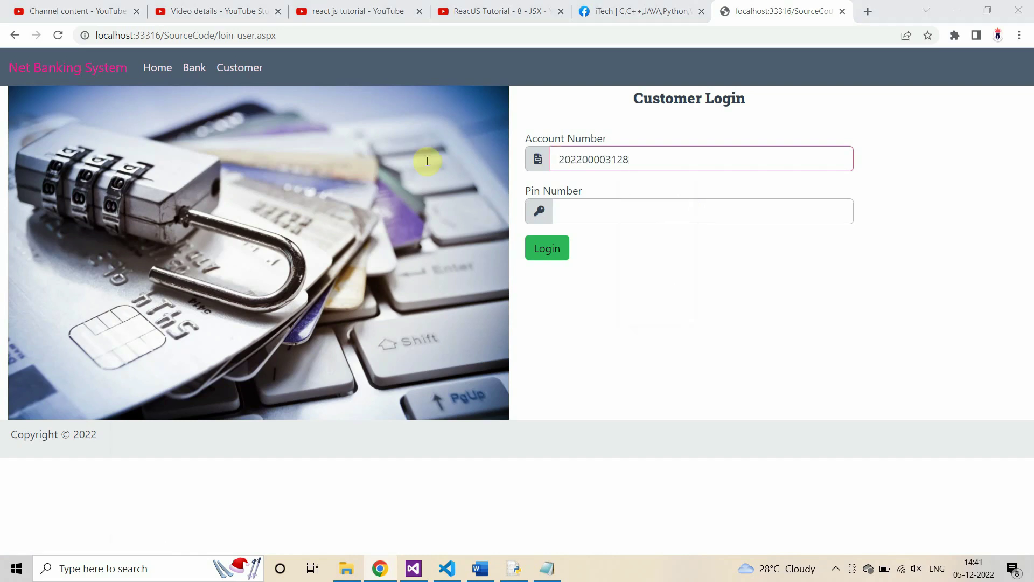
Step: Log in with the PIN from the notes and highlight the 1000 Txid-67TN credit
key("alt+Tab")
left_click(145, 198)
left_click_drag(110, 201, 100, 200)
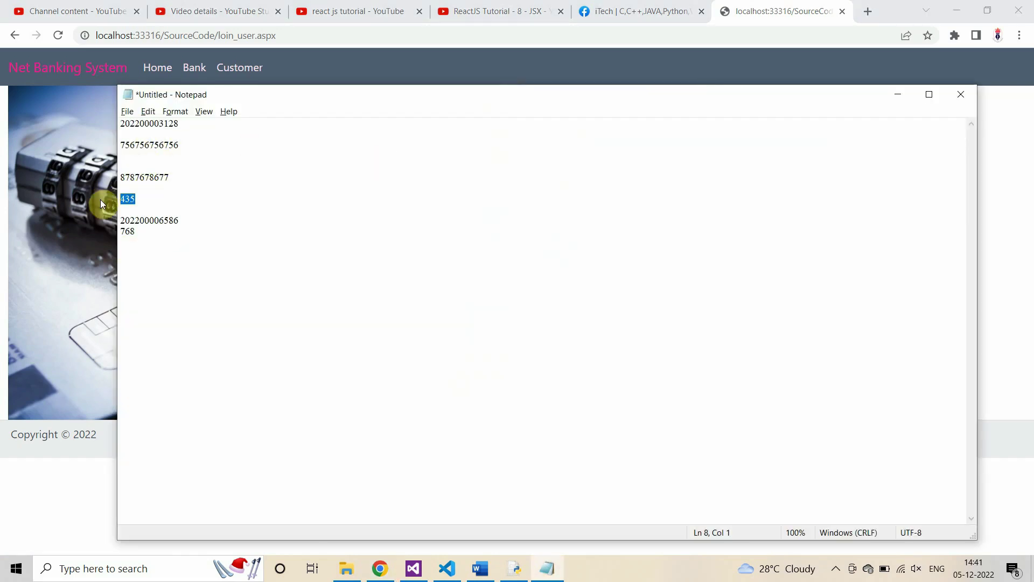
key("alt+Tab")
left_click(589, 211)
key("ctrl+v")
left_click(546, 247)
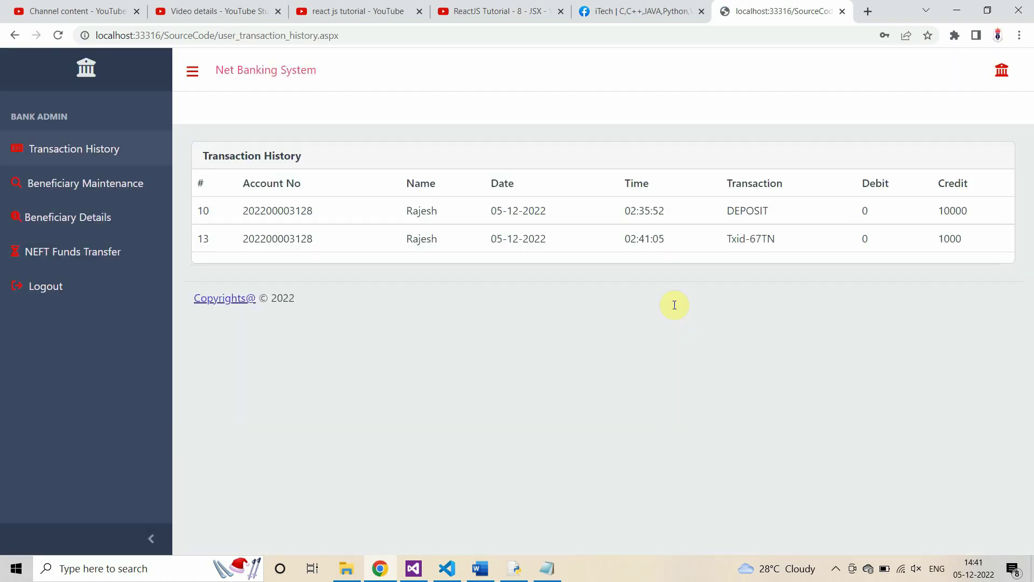
left_click_drag(938, 240, 965, 241)
left_click_drag(405, 243, 964, 241)
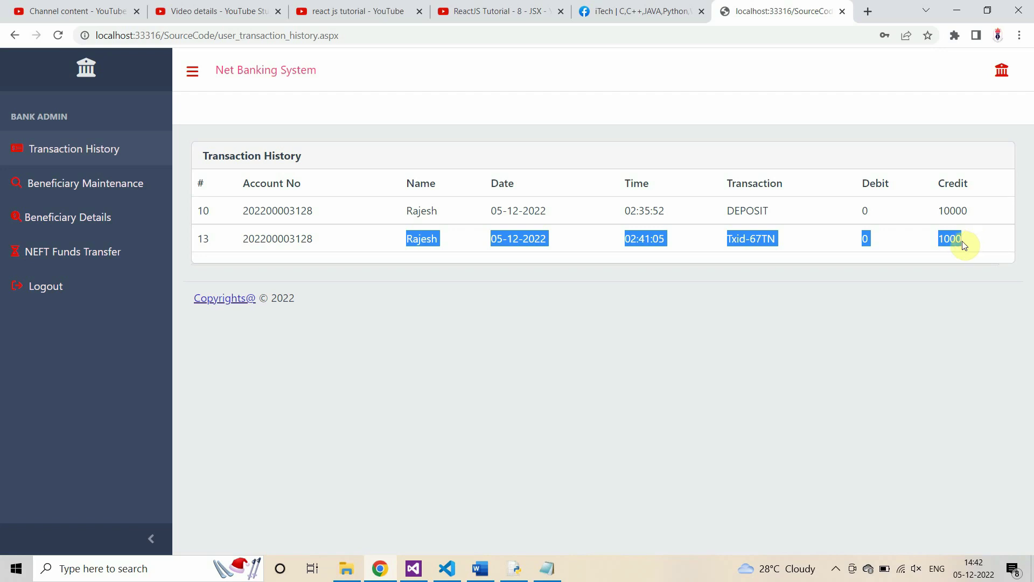
Step: Go through the customer's beneficiary and NEFT pages, then log out of the customer account
left_click(742, 281)
left_click(76, 186)
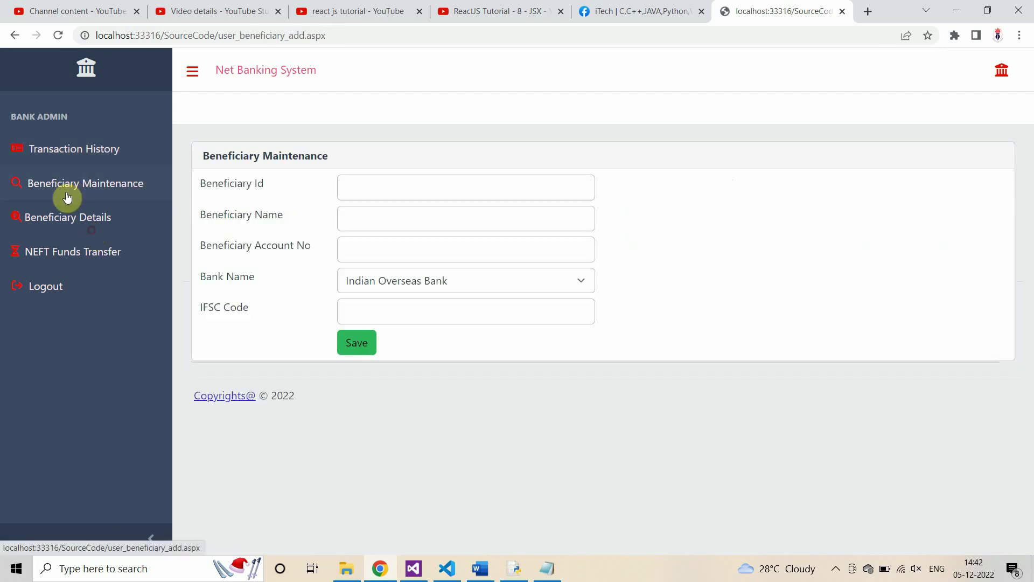
left_click(65, 218)
left_click(68, 253)
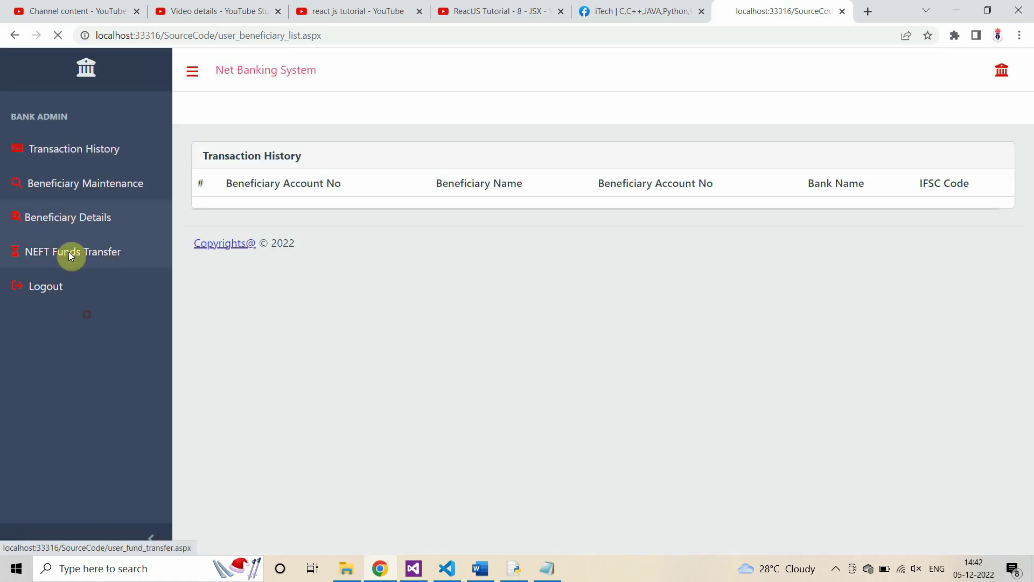
left_click(60, 287)
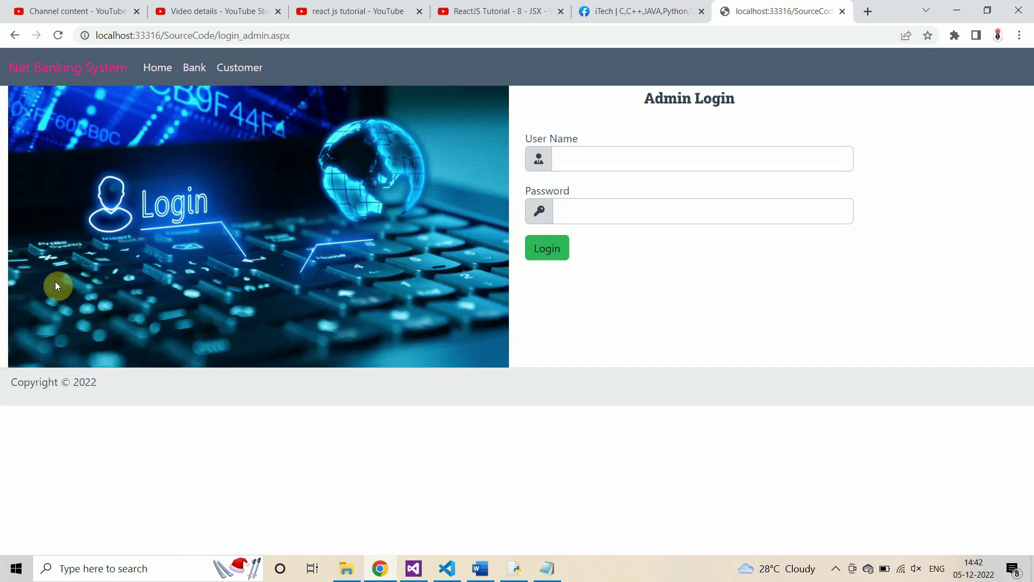
Step: Sign in on Admin Login with the admin credentials and dismiss Chrome's password prompts
left_click(195, 69)
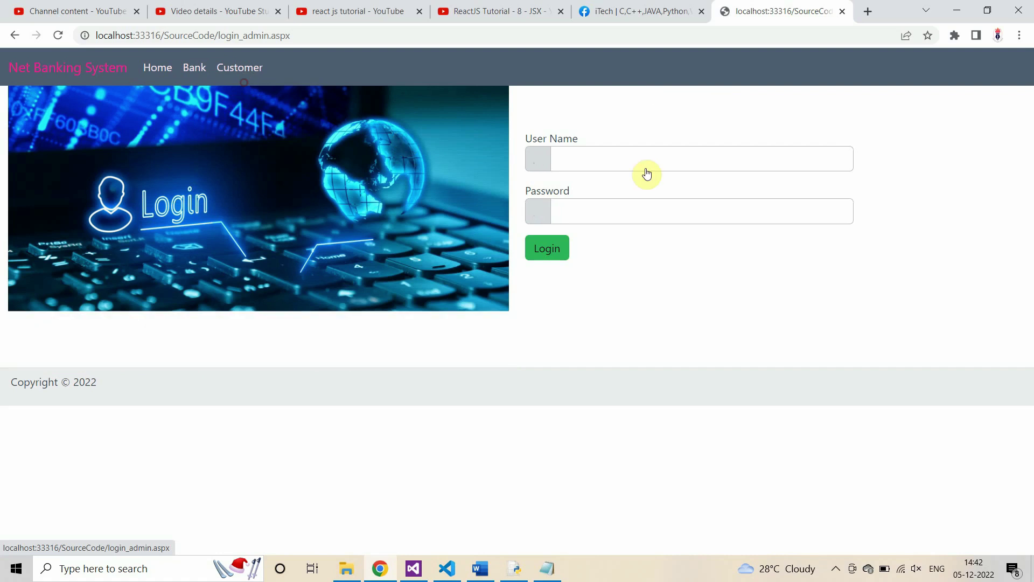
left_click(596, 157)
type("adm")
key("Tab")
type("admin")
key("Tab")
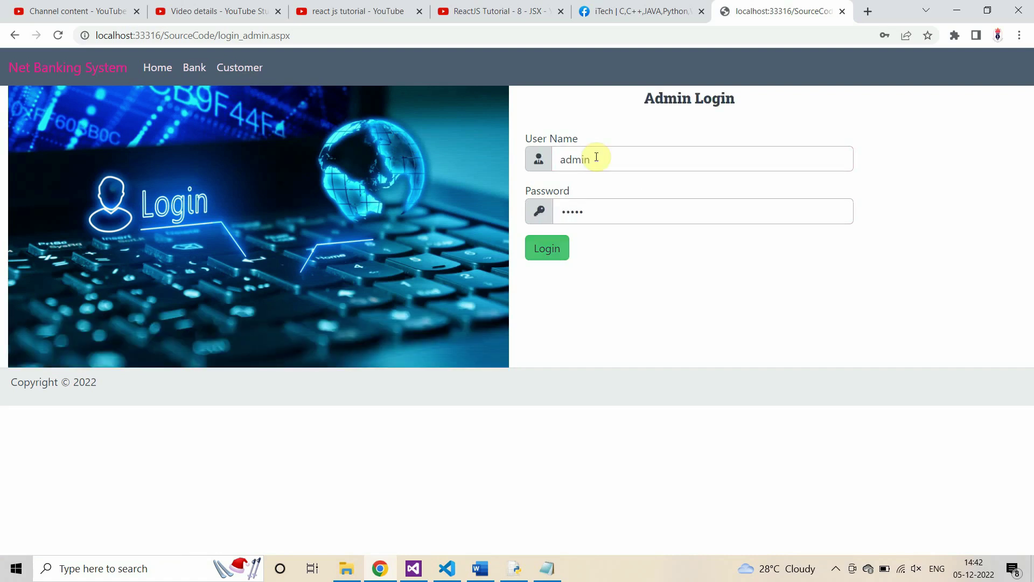
left_click(555, 247)
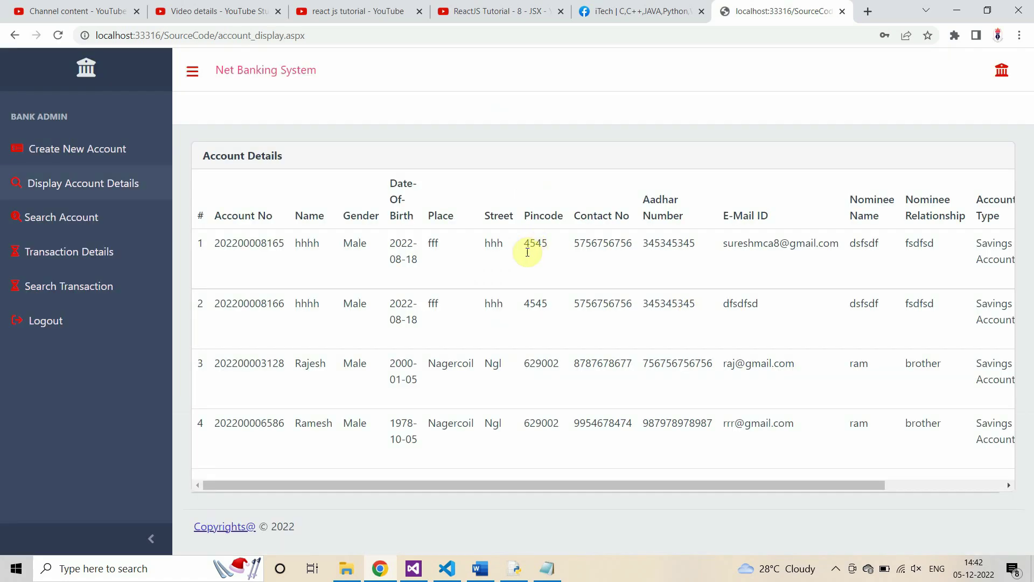
left_click(632, 222)
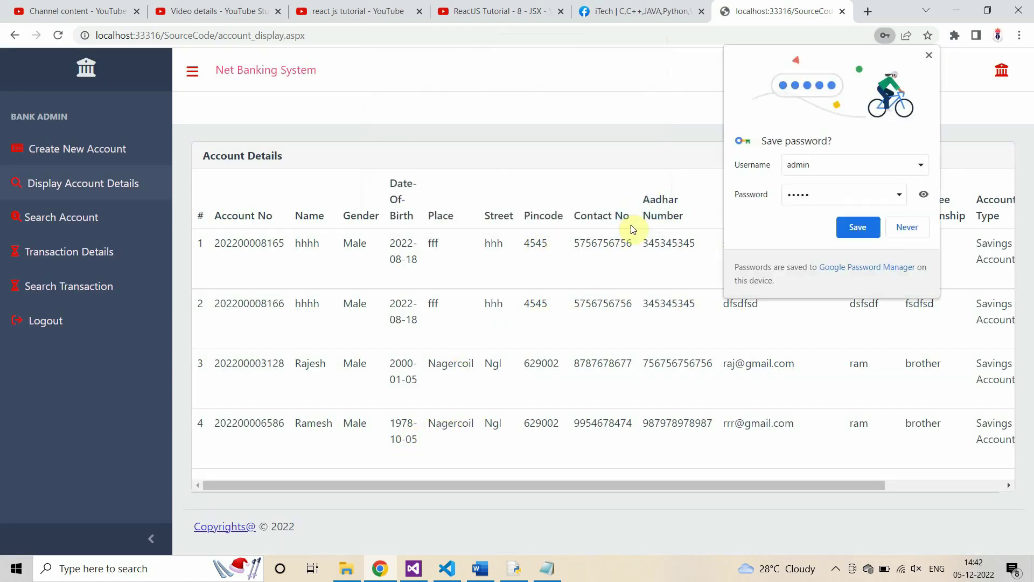
left_click(907, 227)
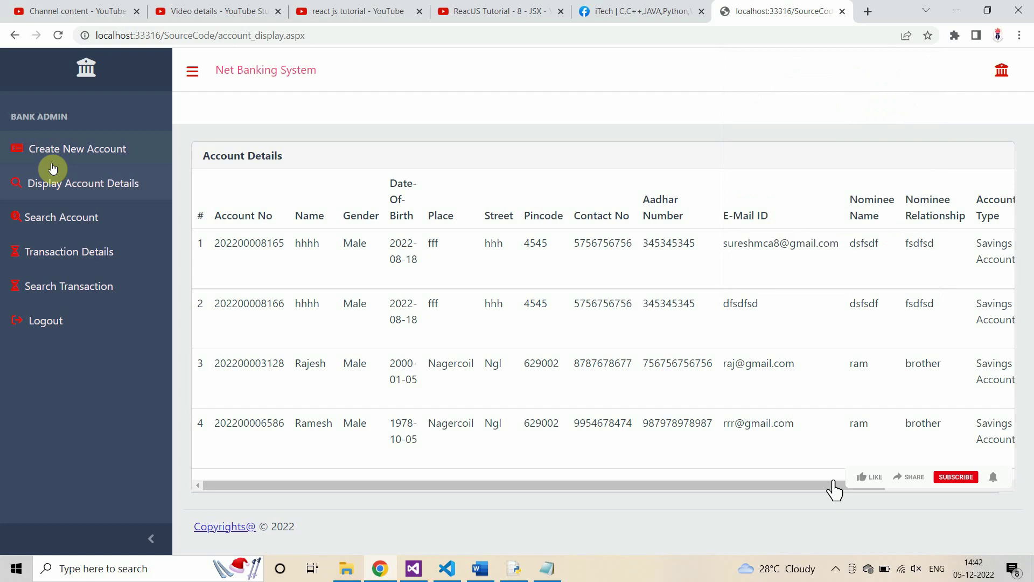
Step: Open the full transaction history for all accounts as admin
left_click(57, 218)
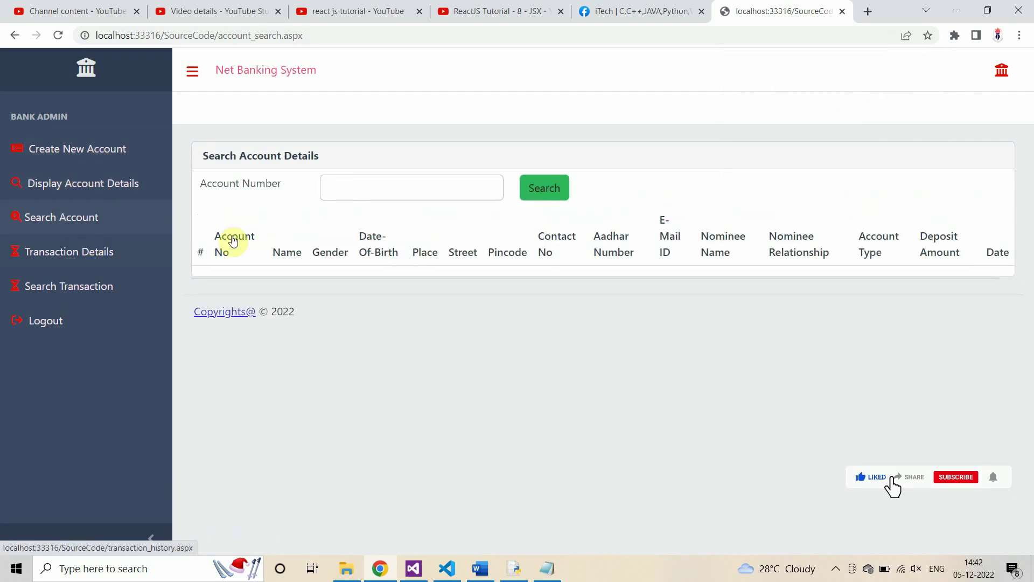
left_click(83, 286)
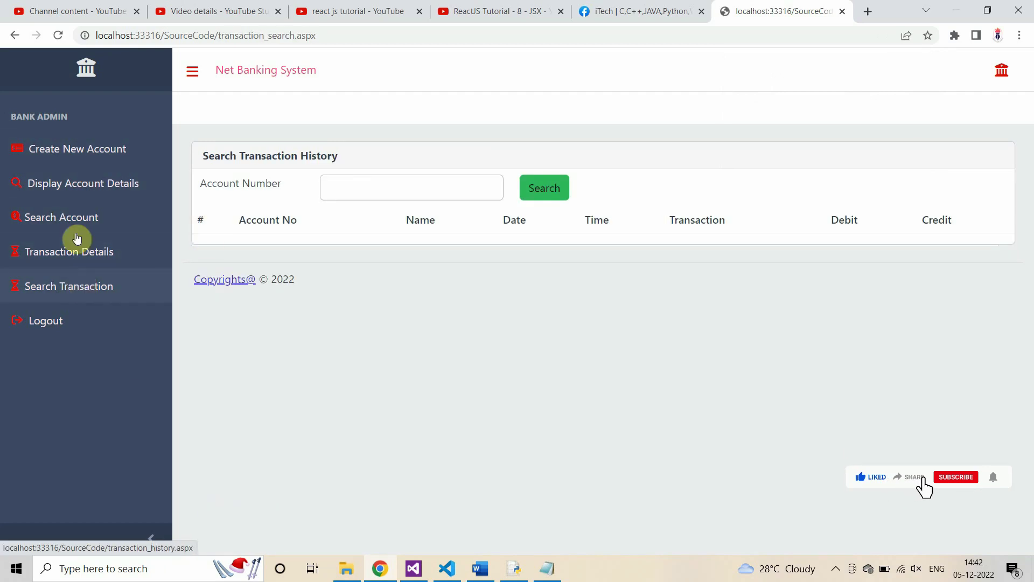
left_click(92, 312)
scroll(819, 397, "down", 2)
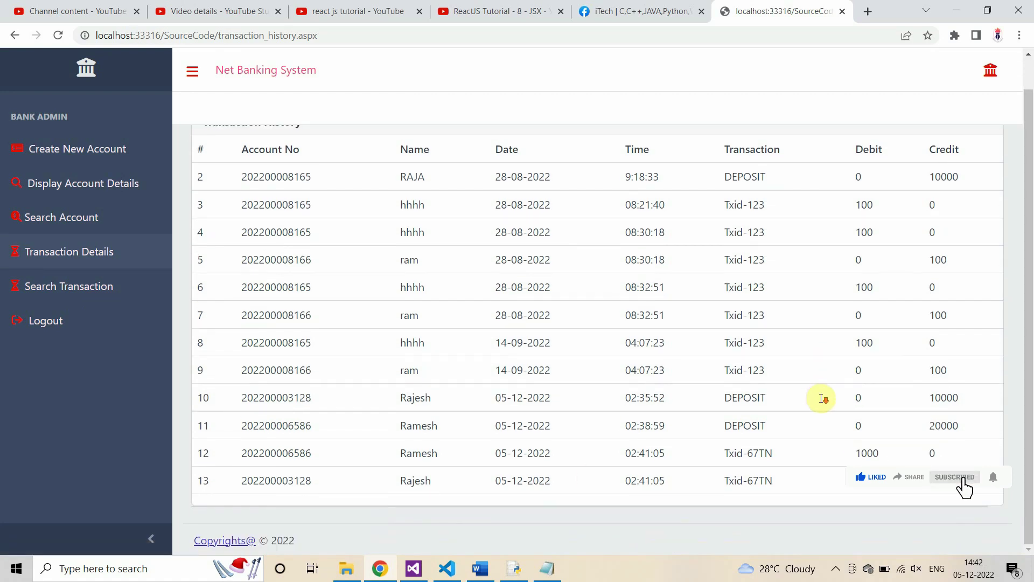
Step: Confirm rows 12–13 show Txid-67TN's 1000 debit and credit, then log out of the admin account
left_click_drag(247, 453, 829, 504)
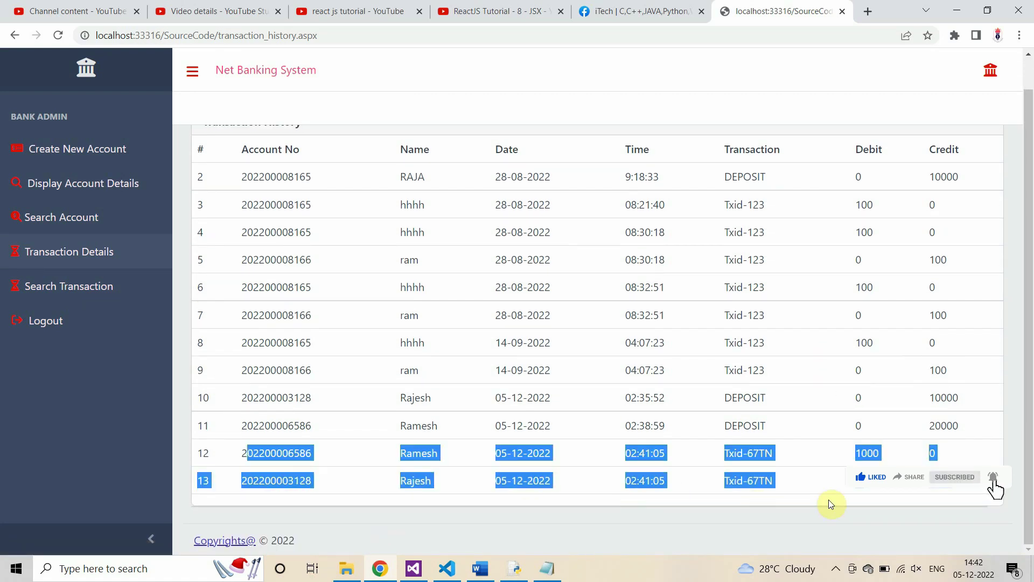
left_click(1028, 490)
left_click_drag(957, 481, 356, 454)
left_click(554, 456)
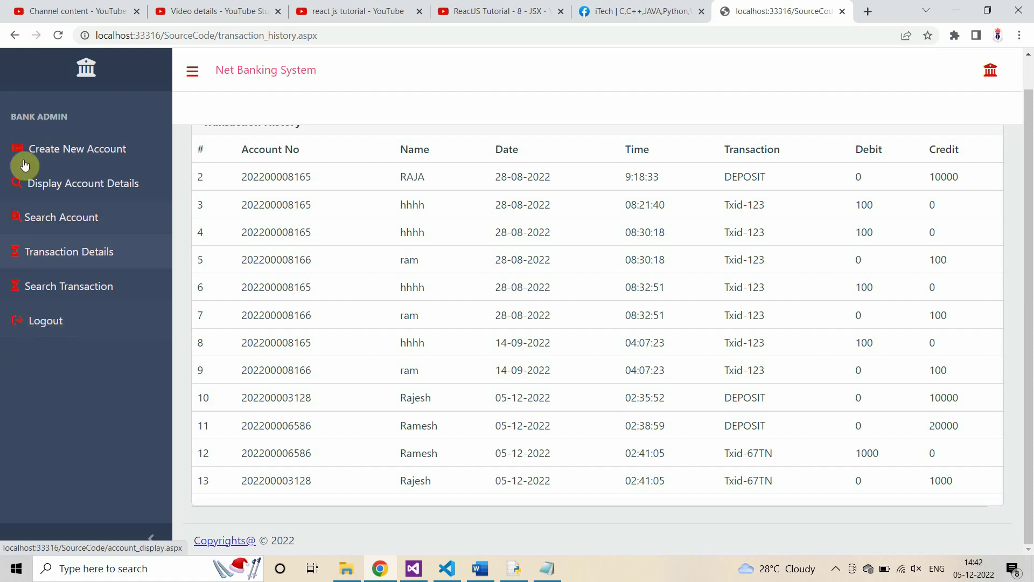
left_click(63, 411)
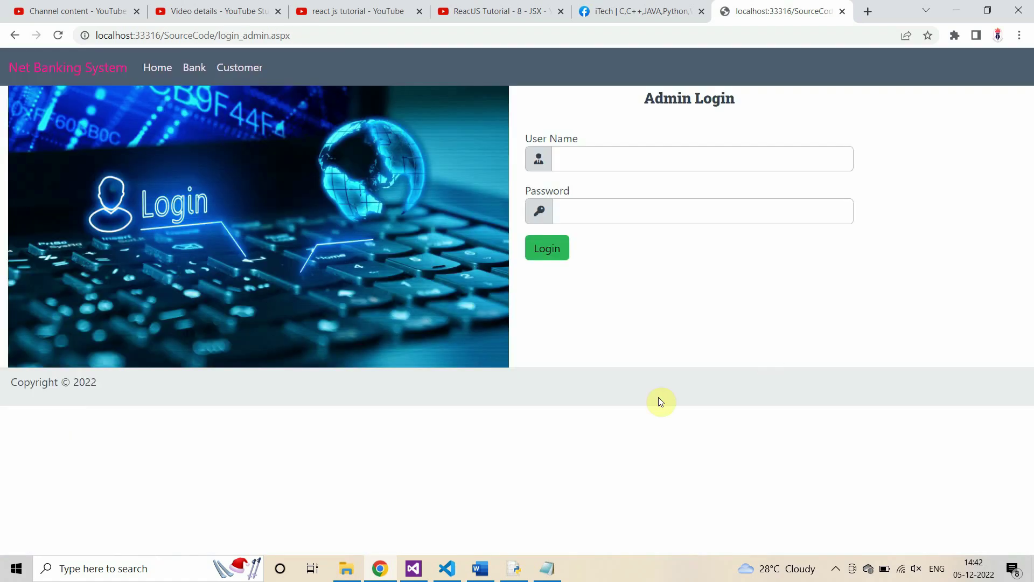